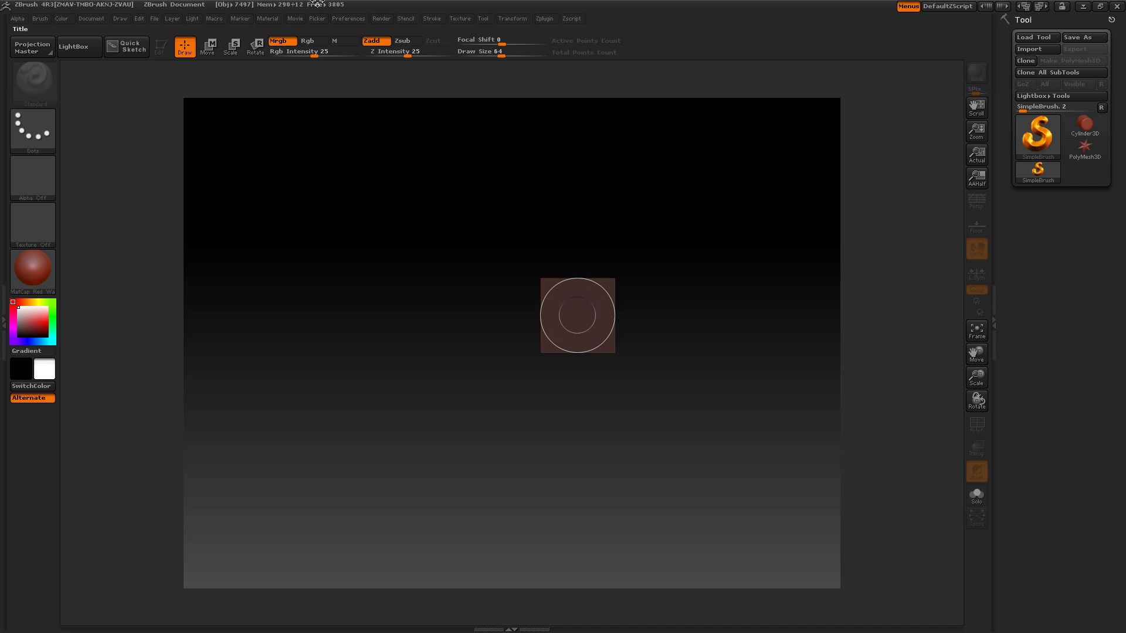
- Draw a Cylinder3D mesh on the canvas, put it in edit mode and view it from the side
key("ctrl")
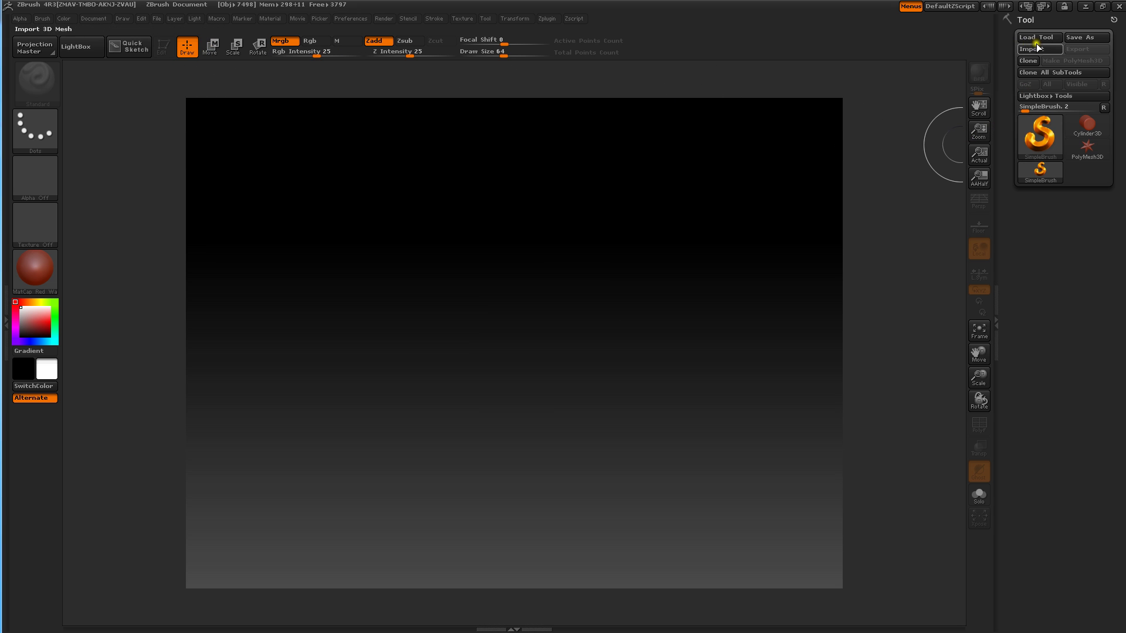
left_click(1031, 128)
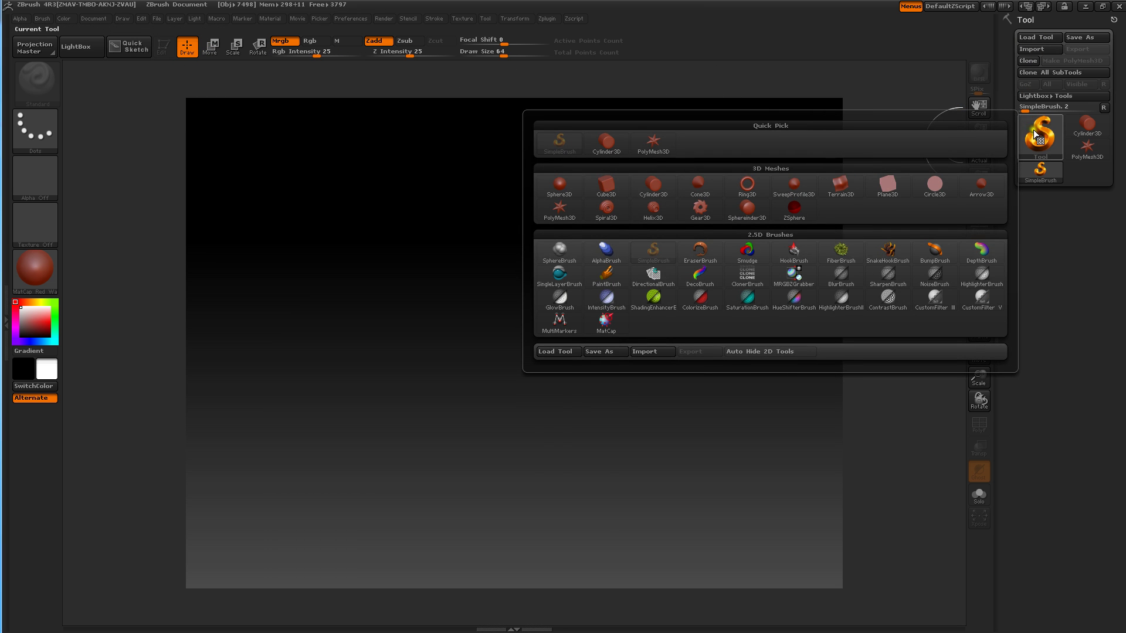
left_click(650, 187)
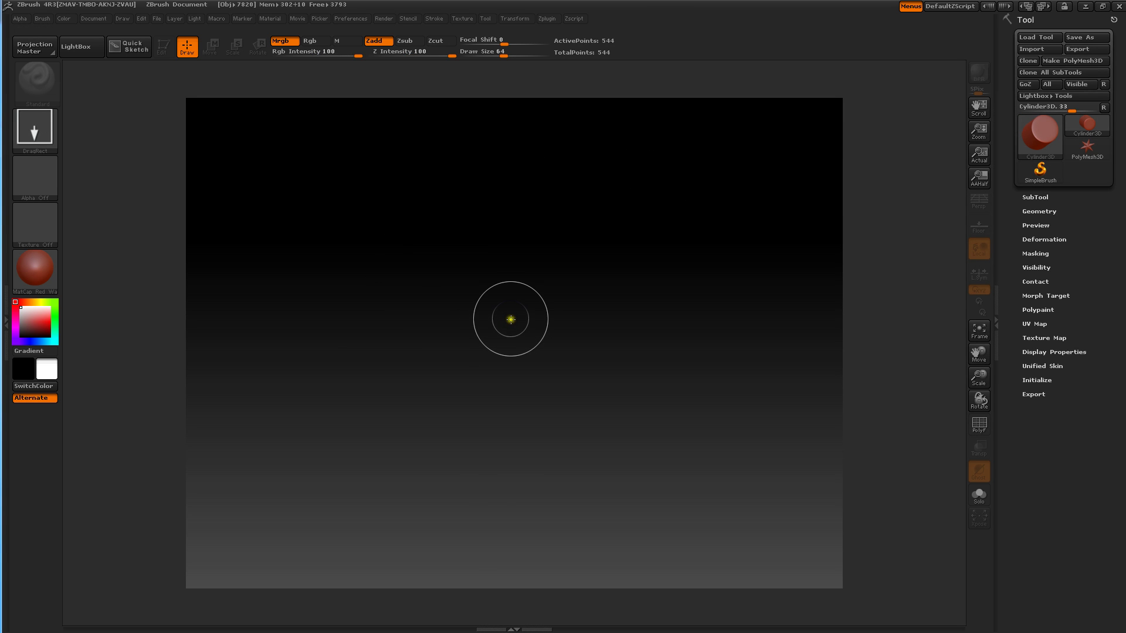
left_click_drag(511, 317, 589, 417)
left_click(162, 46)
mouse_move(324, 276)
left_mouse_down()
mouse_move(324, 195)
mouse_move(316, 231)
mouse_move(287, 226)
mouse_move(326, 279)
mouse_move(326, 254)
left_mouse_up()
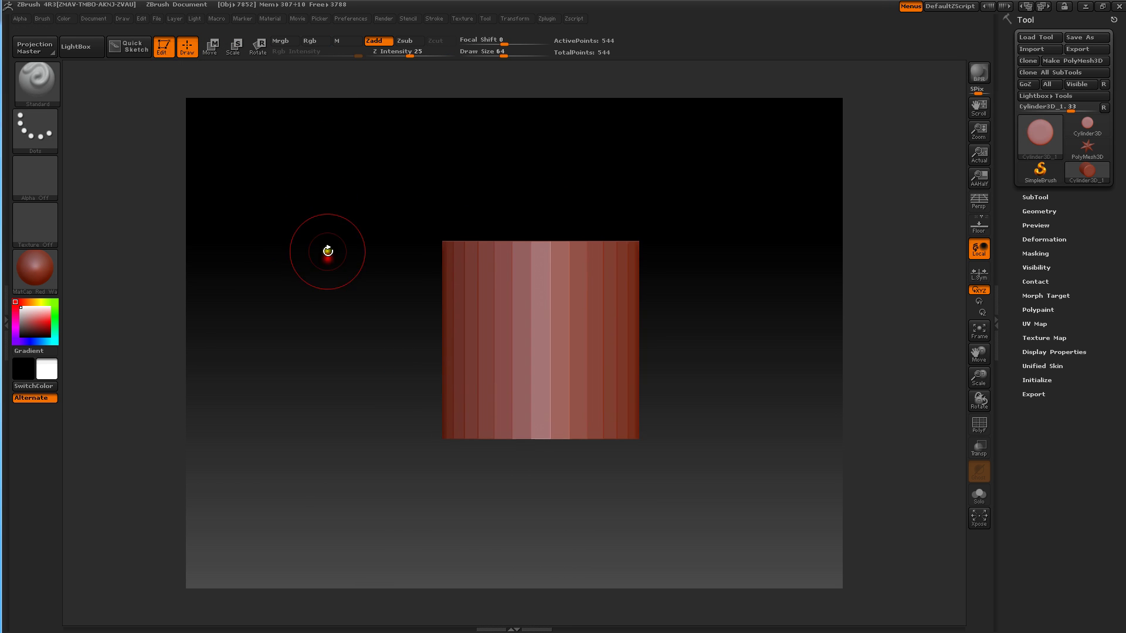
- Hollow out the cylinder by setting its initial Inner Radius to 94
left_click(1025, 381)
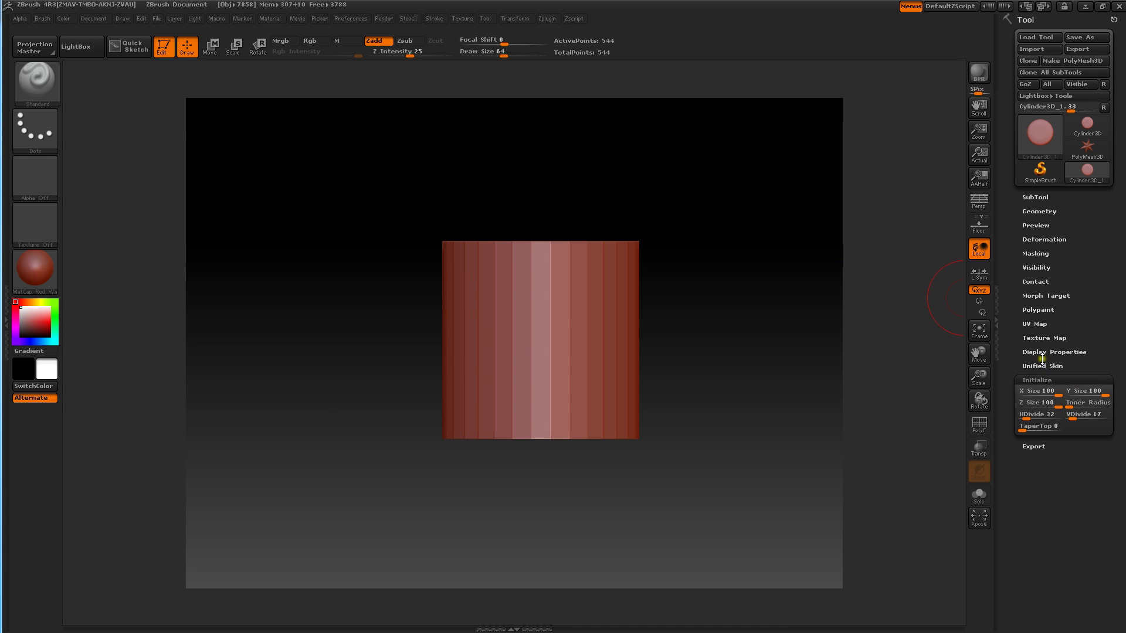
left_click(1069, 406)
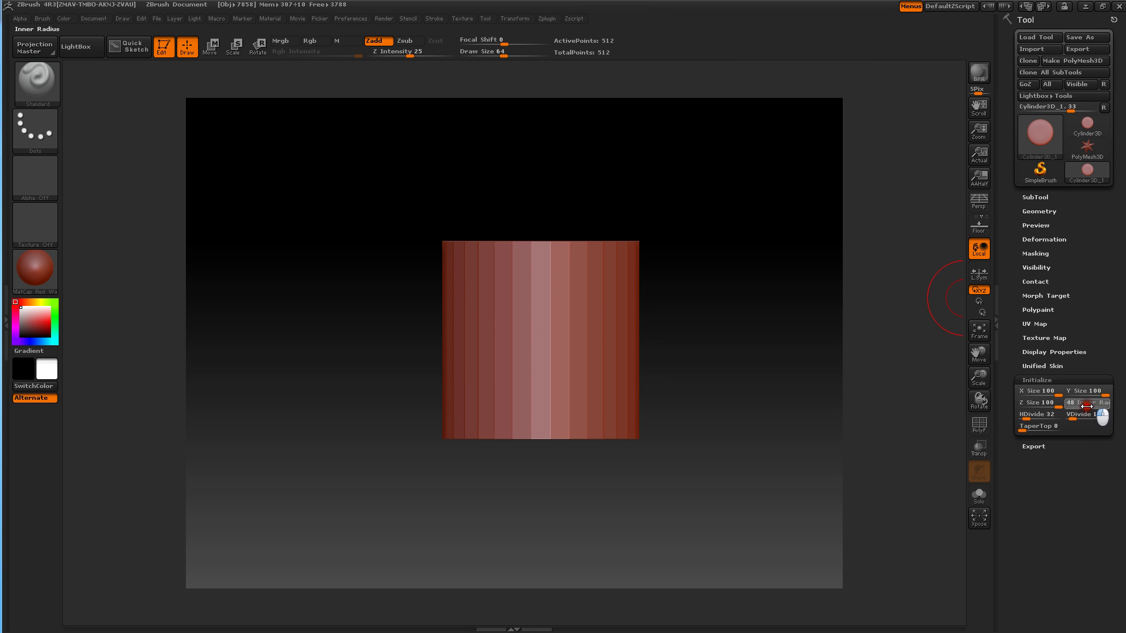
left_click_drag(747, 256, 747, 311)
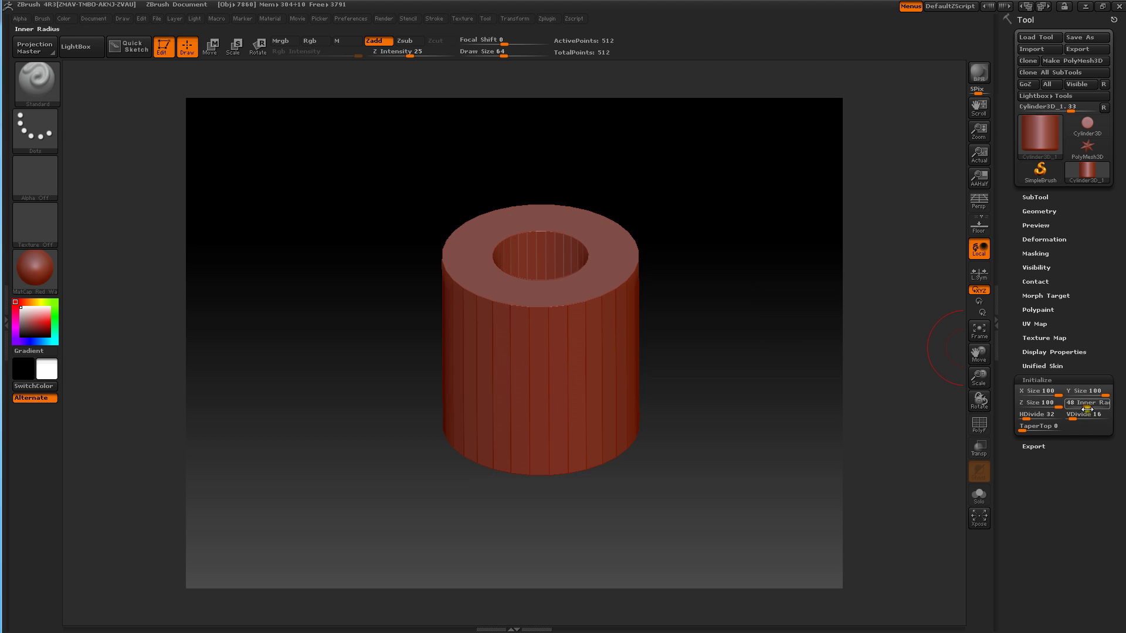
left_click_drag(1087, 409, 1103, 406)
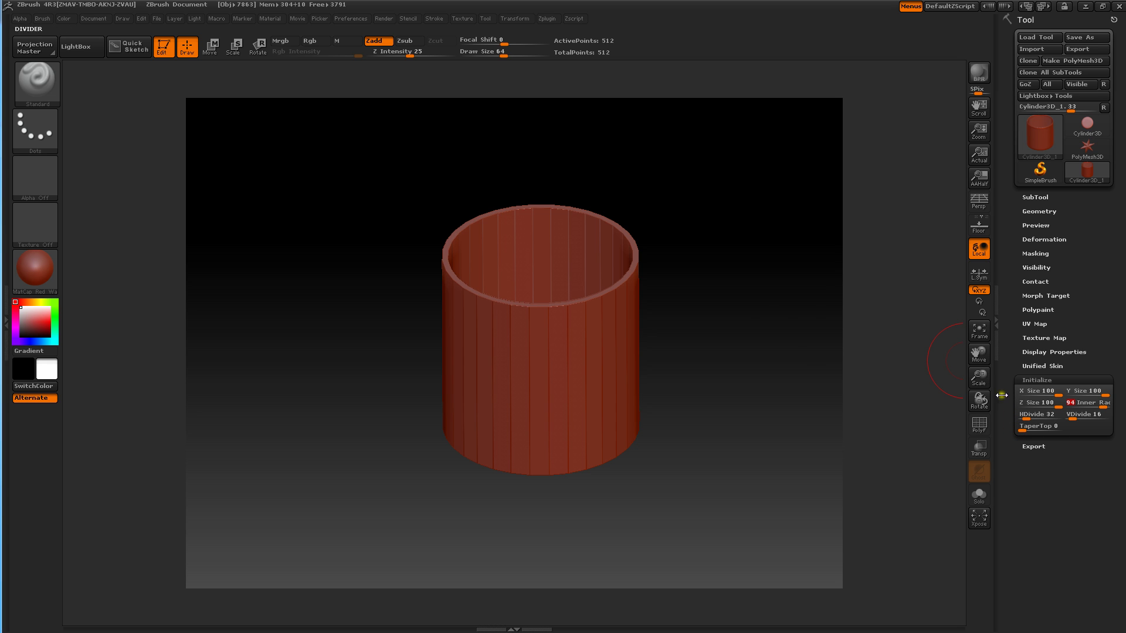
- Set the cylinder's TaperTop to 29 and convert the tapered cylinder to a PolyMesh3D
mouse_move(792, 352)
left_mouse_down()
mouse_move(779, 314)
mouse_move(756, 303)
left_mouse_up()
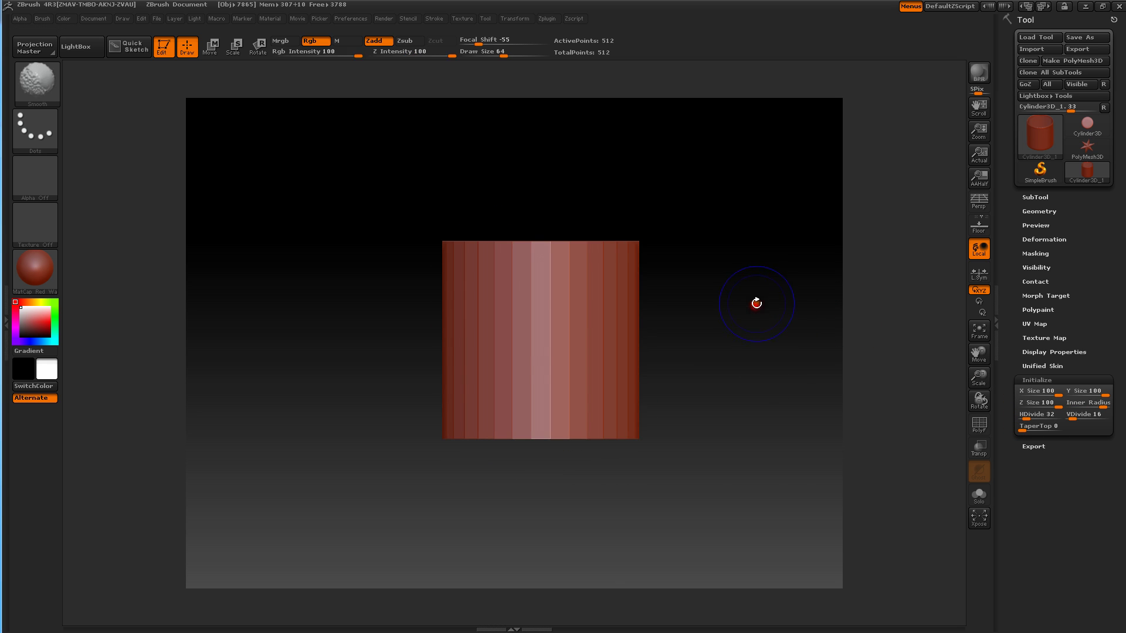
left_click_drag(1022, 427, 1024, 429)
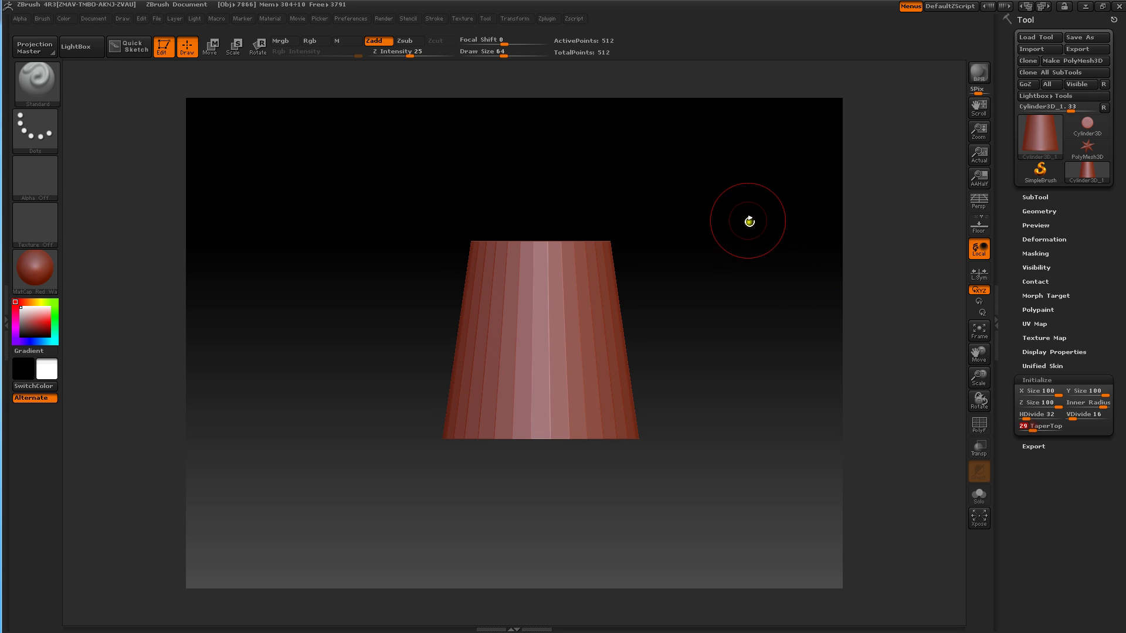
left_click_drag(749, 222, 753, 311)
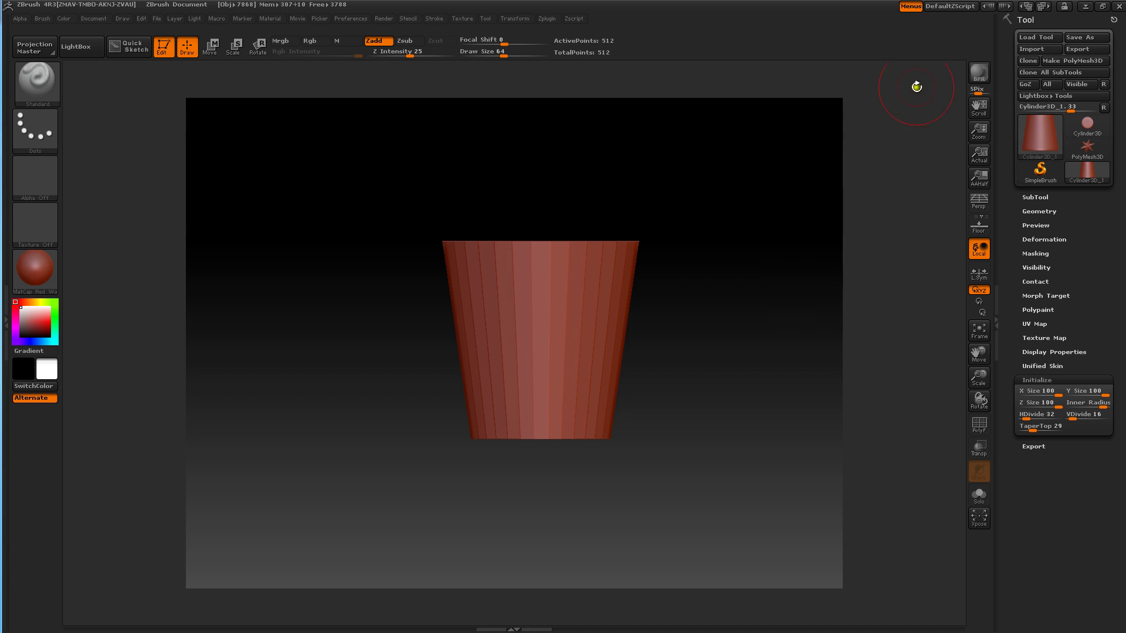
left_click(1061, 62)
left_click_drag(710, 268, 679, 256)
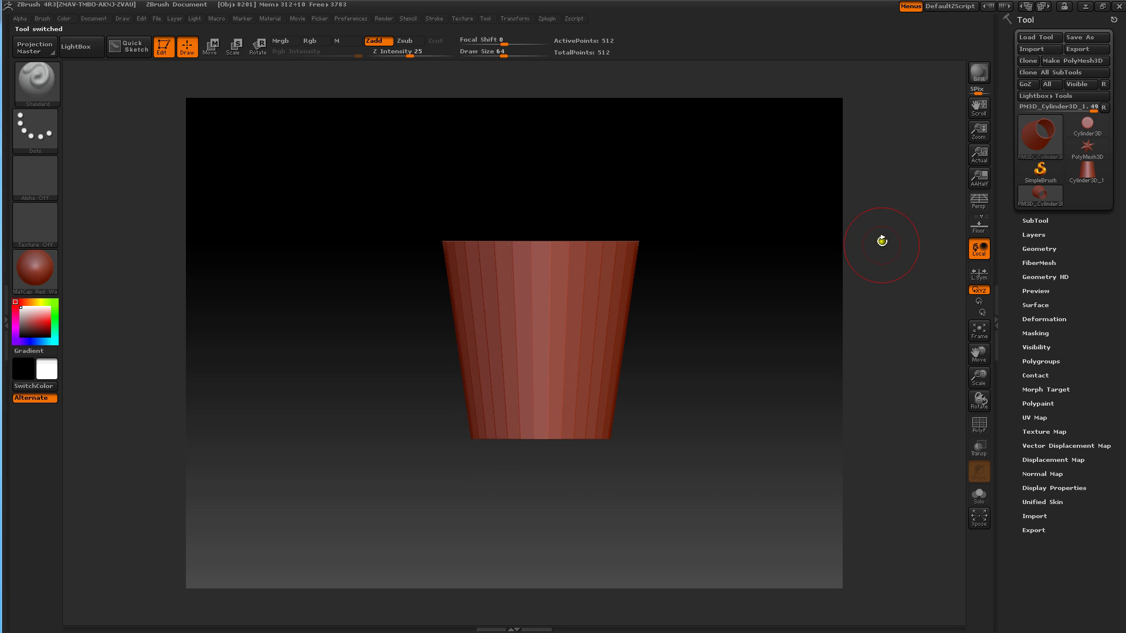
- Show the floor grid and draw a Rotate transpose line about 1.28 units long from the cup's centre
left_click(979, 225)
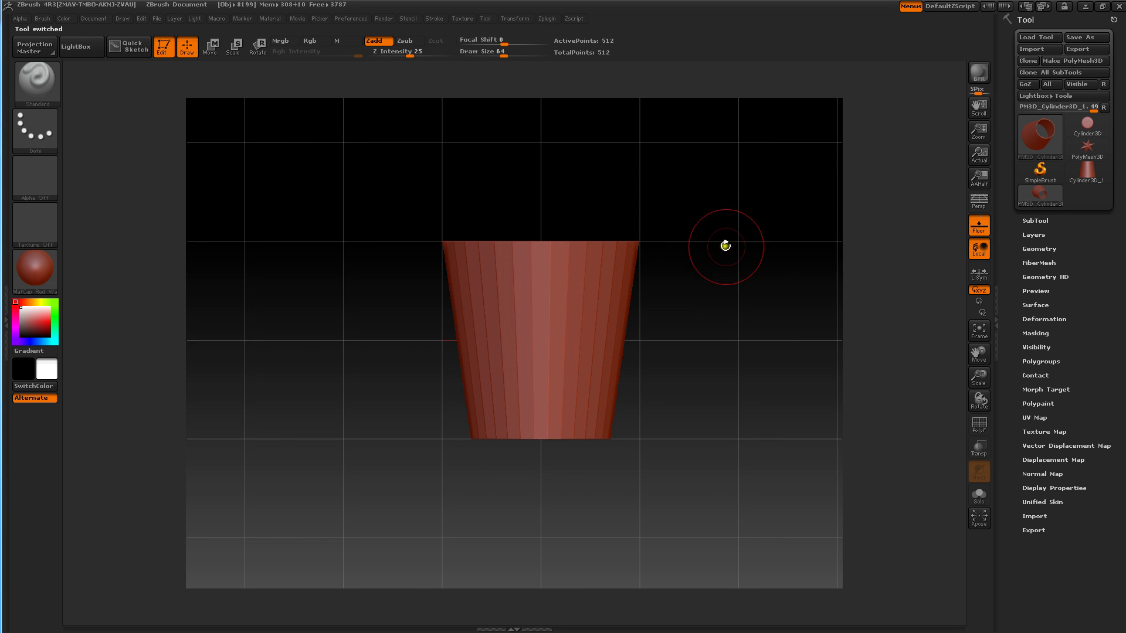
left_click_drag(663, 253, 677, 265)
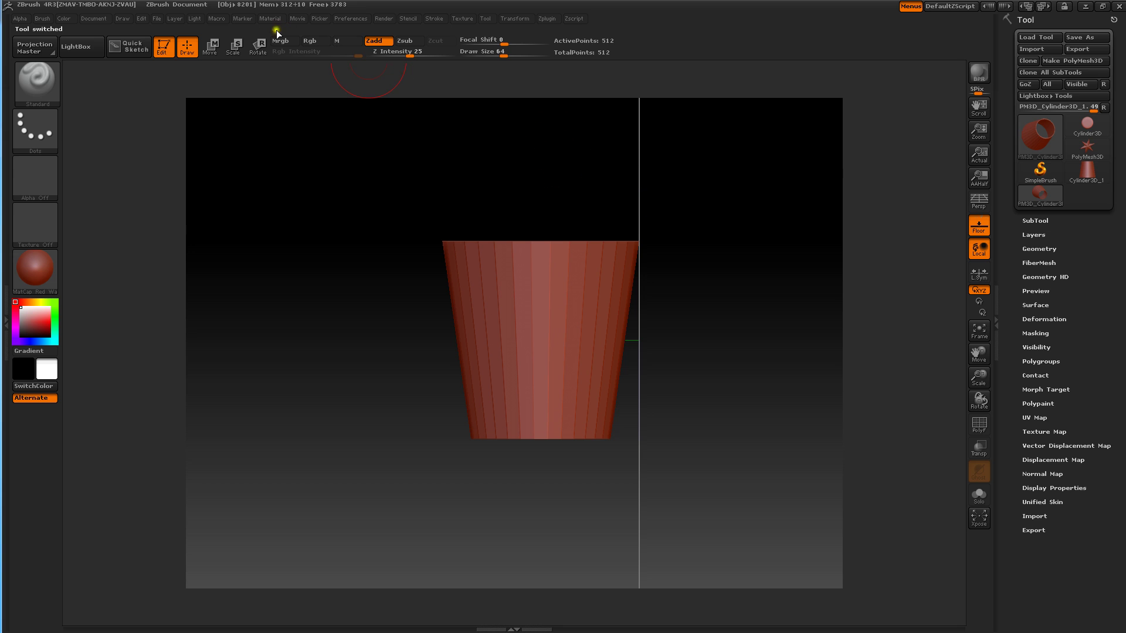
left_click(256, 52)
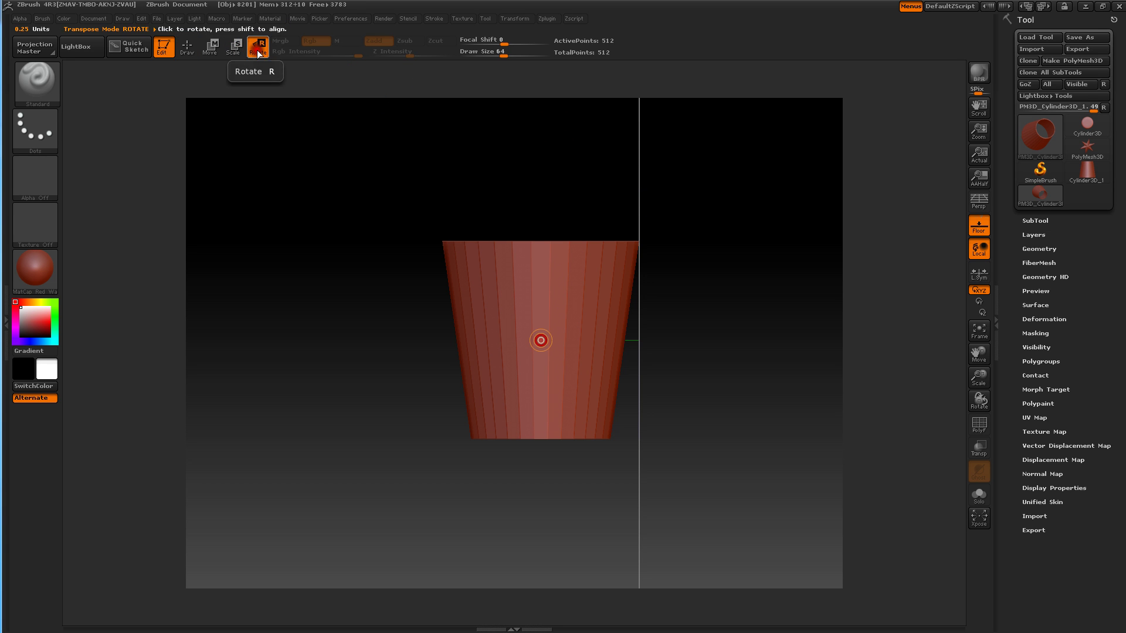
left_click_drag(370, 202, 374, 290)
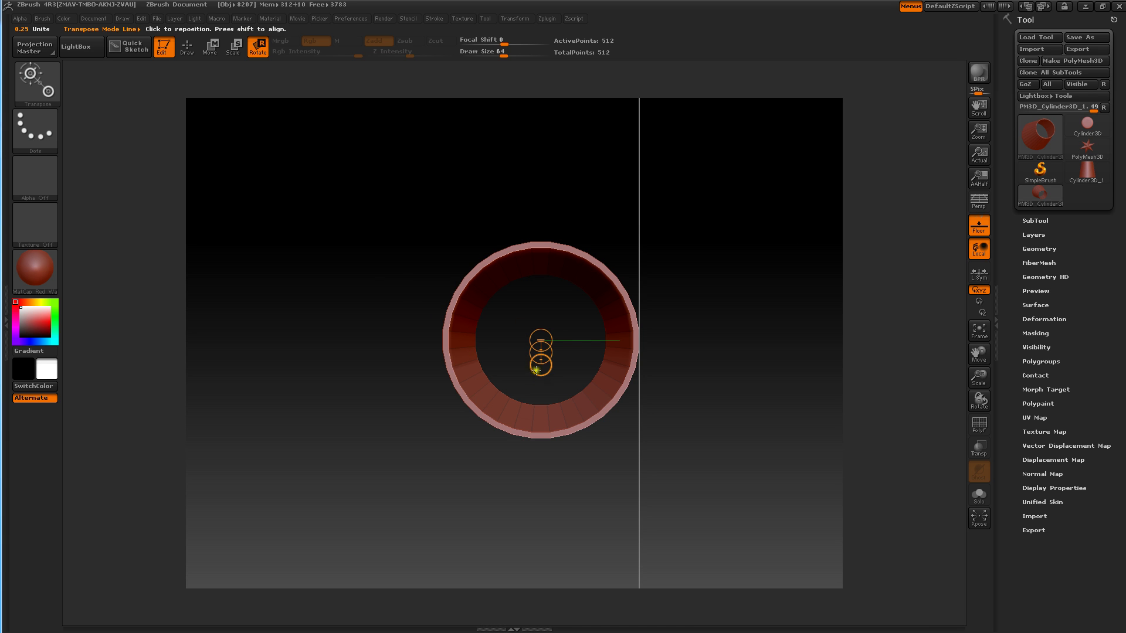
left_click_drag(540, 376, 540, 478)
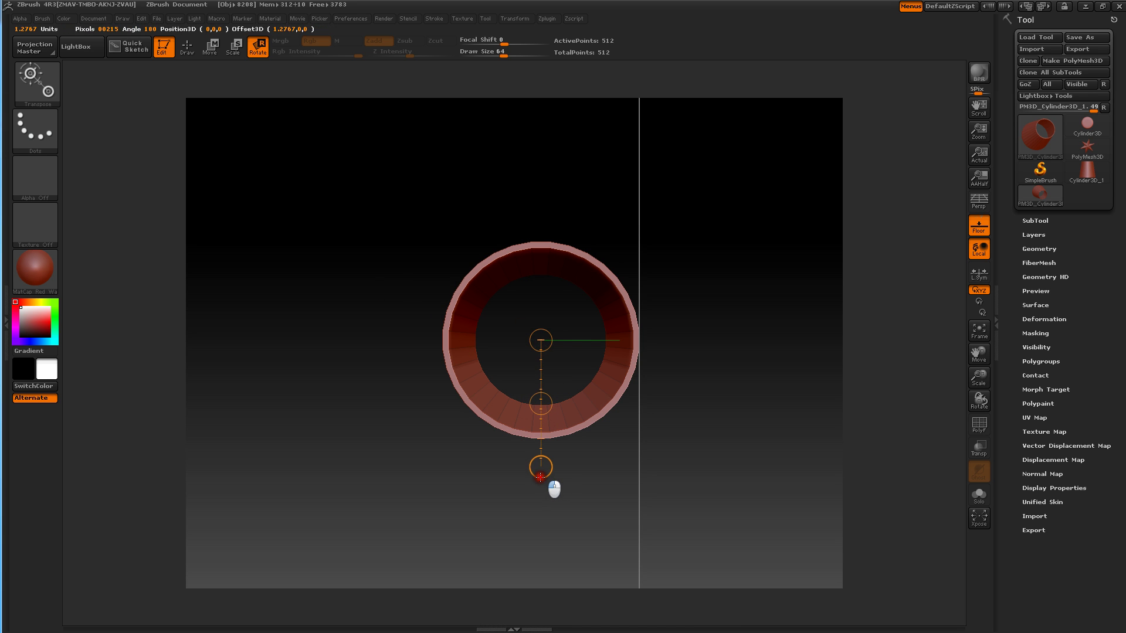
- Lengthen the transpose line to about 1.62 units and rotate the cup 90 degrees so its narrow end sits on the floor
left_click_drag(422, 438, 423, 341)
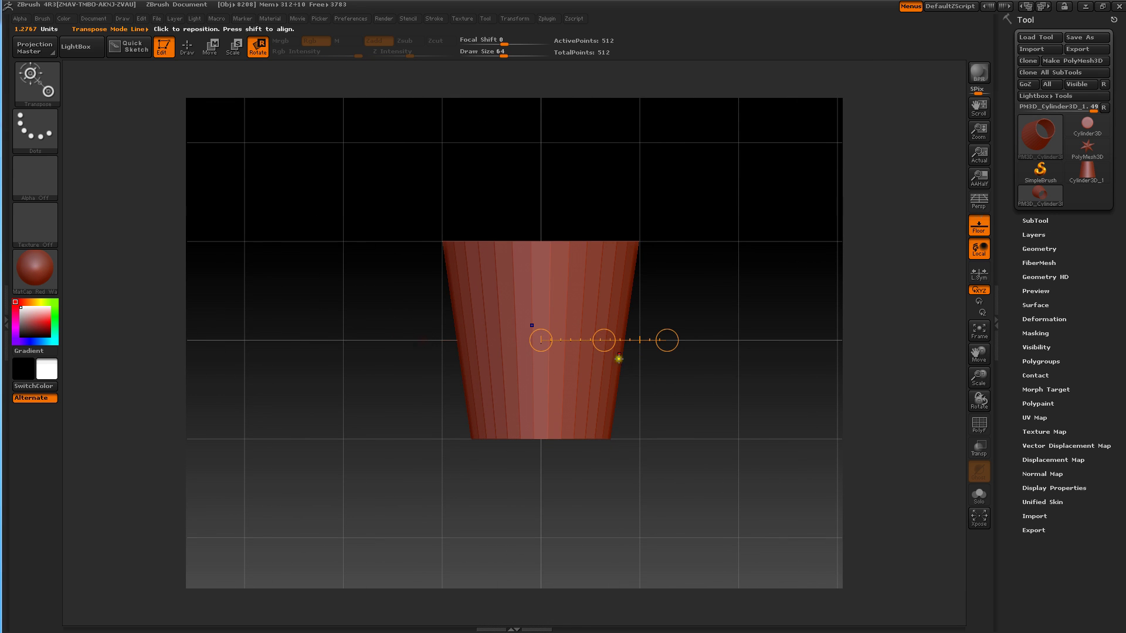
left_click_drag(661, 358, 596, 381)
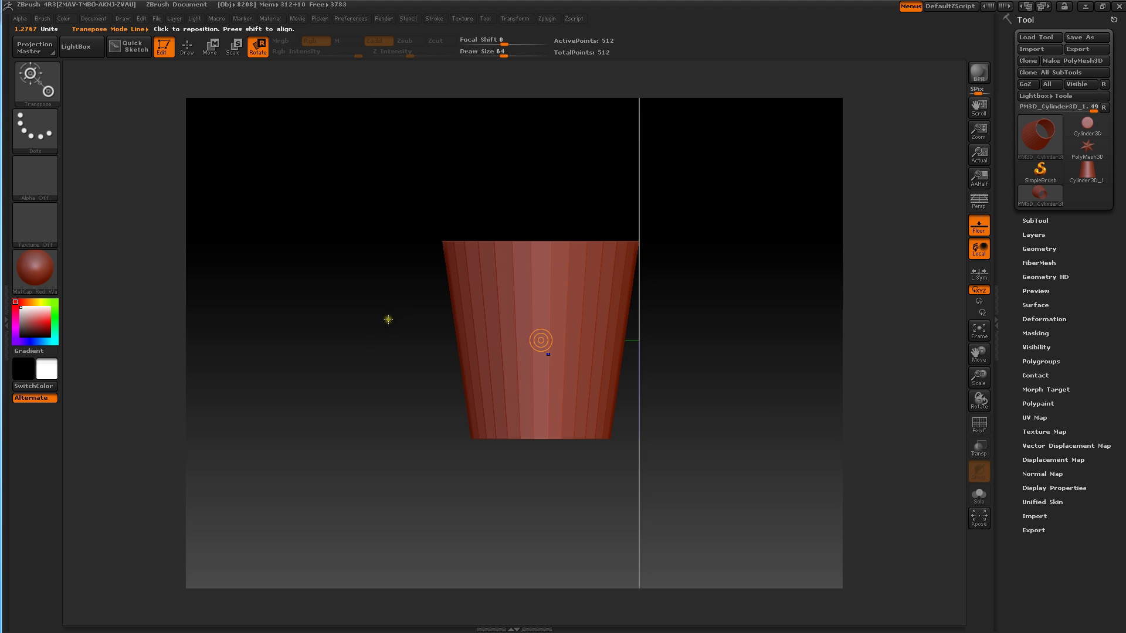
left_click_drag(388, 320, 412, 432)
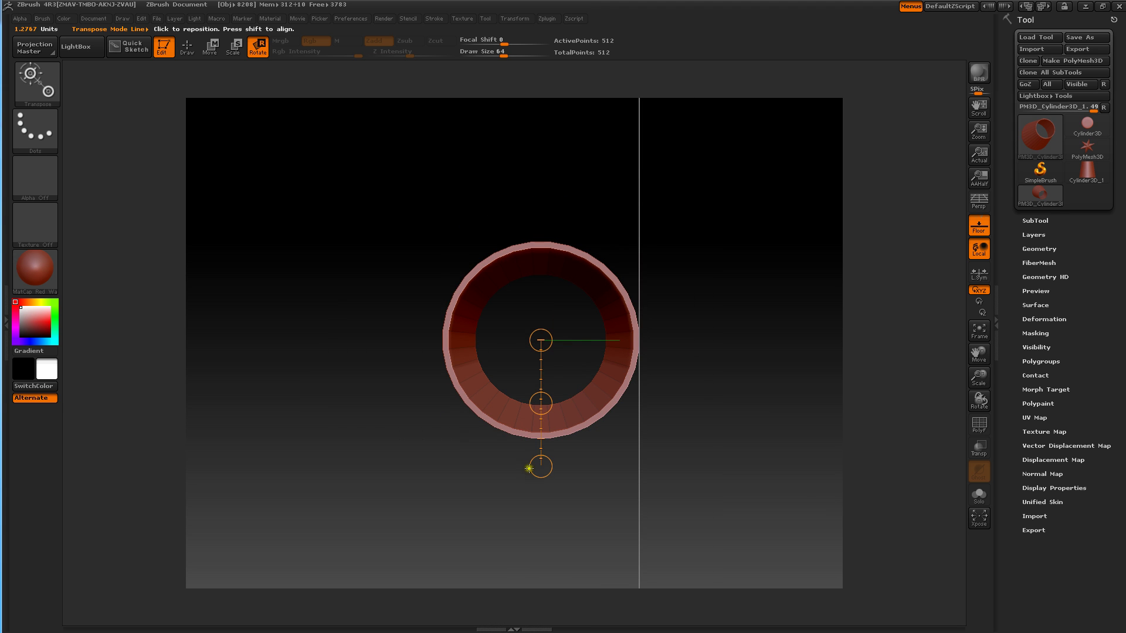
left_click_drag(528, 468, 464, 448)
left_click_drag(530, 470, 411, 327)
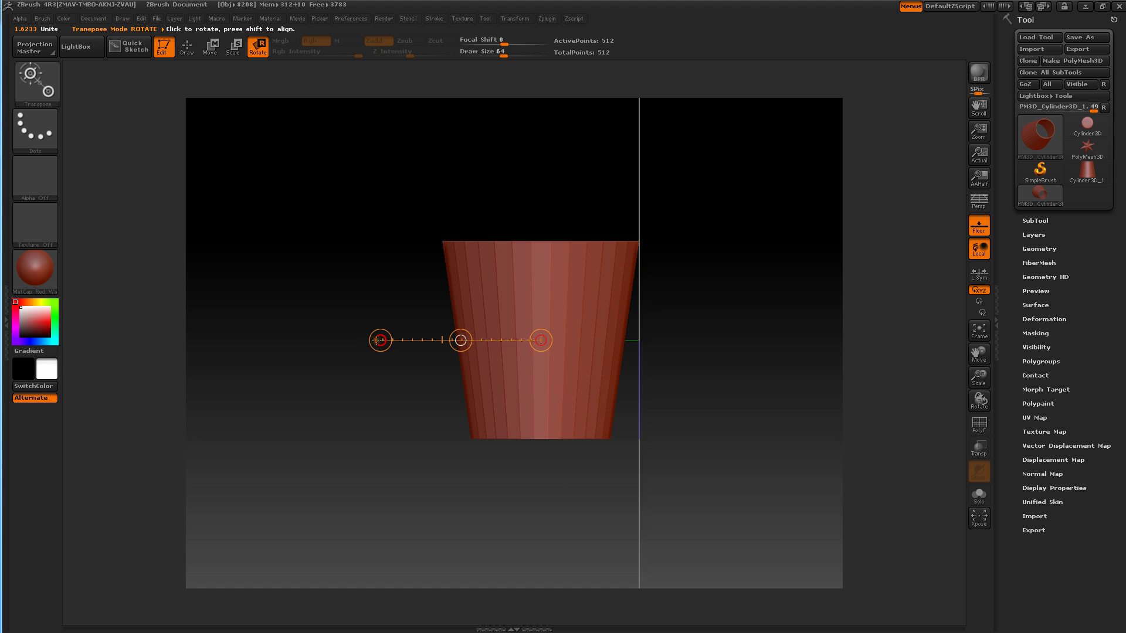
left_click_drag(380, 340, 547, 469)
left_click_drag(329, 354, 343, 288)
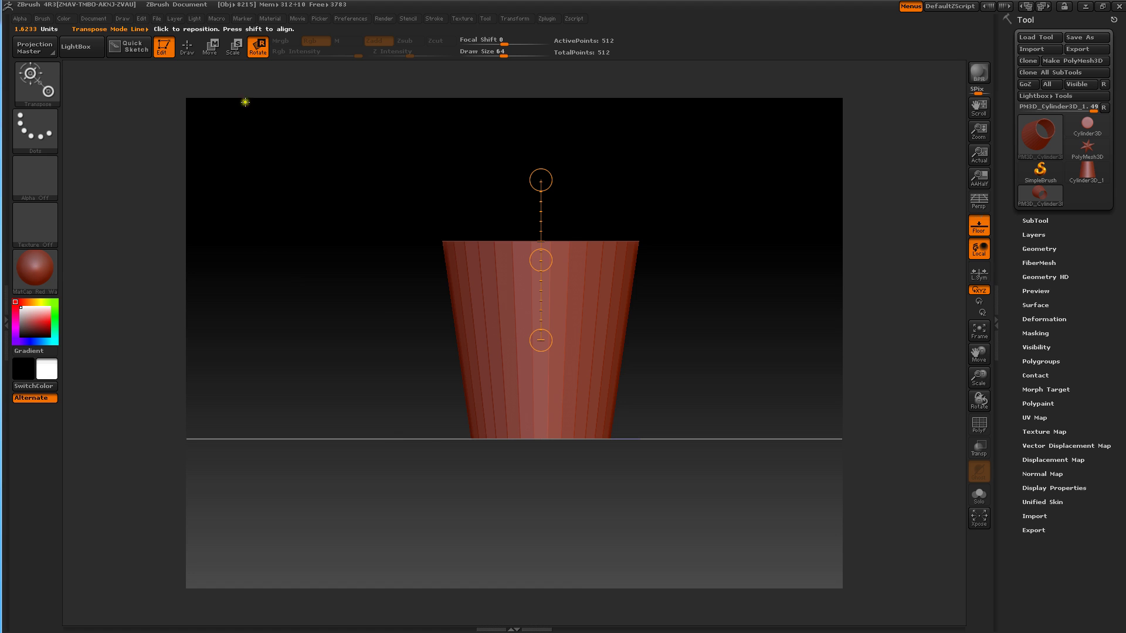
- Apply the ToyPlastic material to the cup
left_click(40, 266)
left_click(39, 266)
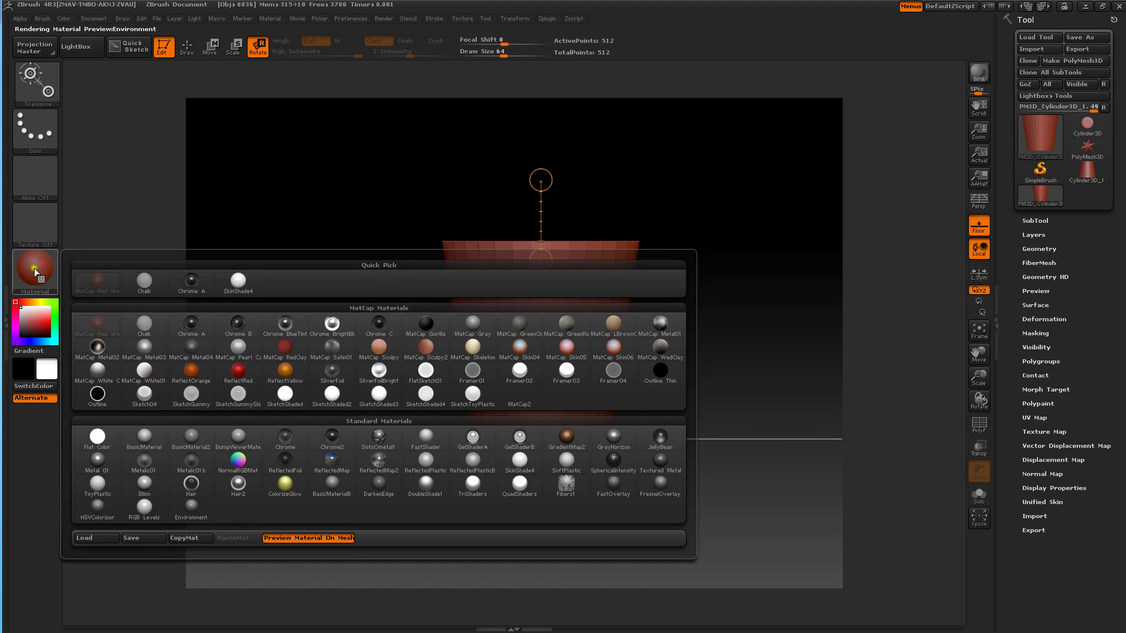
left_click(96, 485)
mouse_move(296, 276)
left_mouse_down()
mouse_move(319, 309)
mouse_move(298, 298)
left_mouse_up()
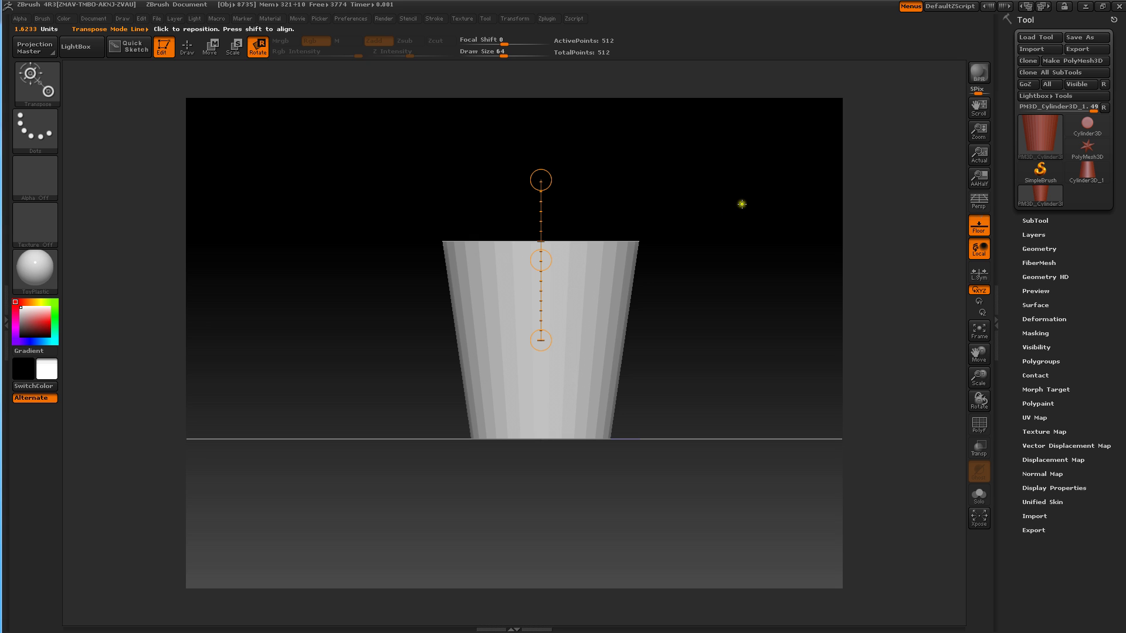
- Rename the cup's subtool to "Cup base cylinder"
left_click(1029, 220)
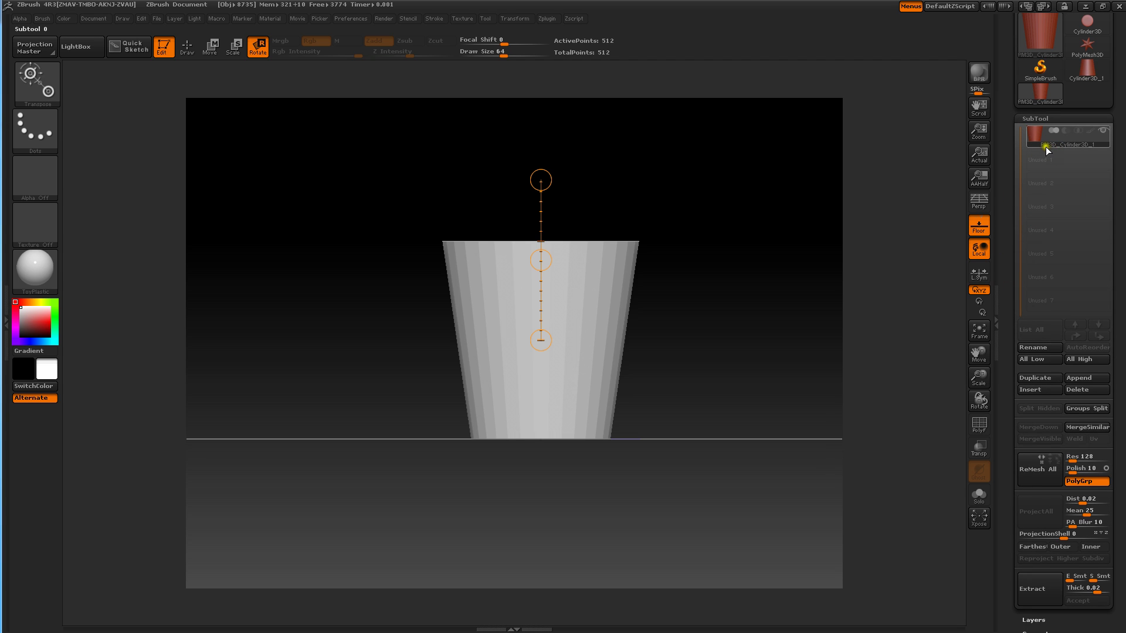
mouse_move(1043, 148)
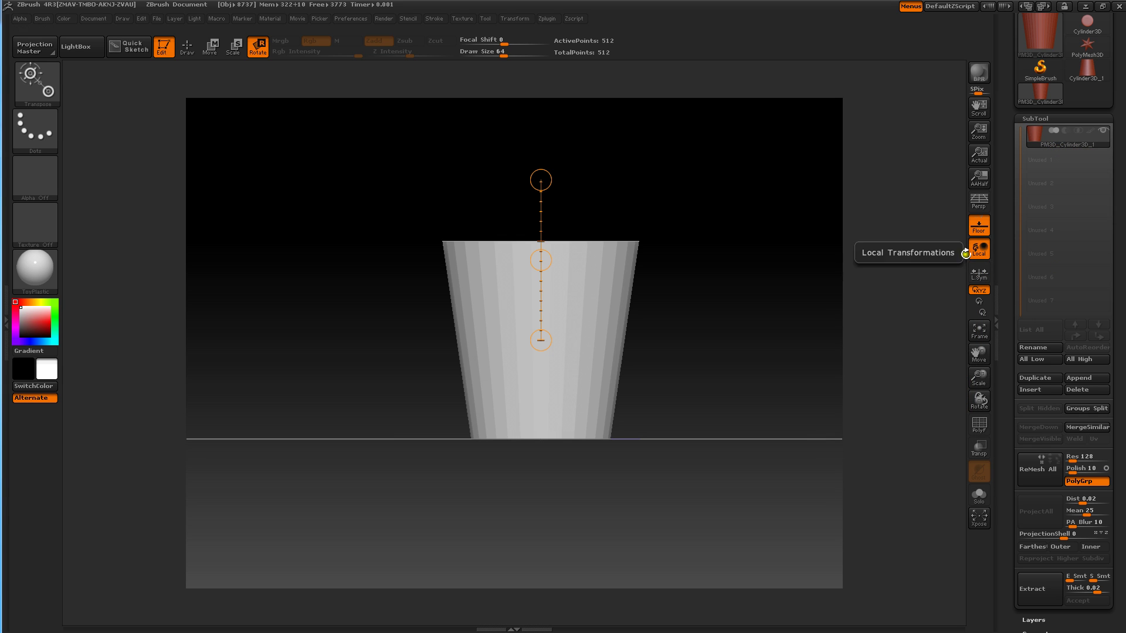
left_click(1031, 347)
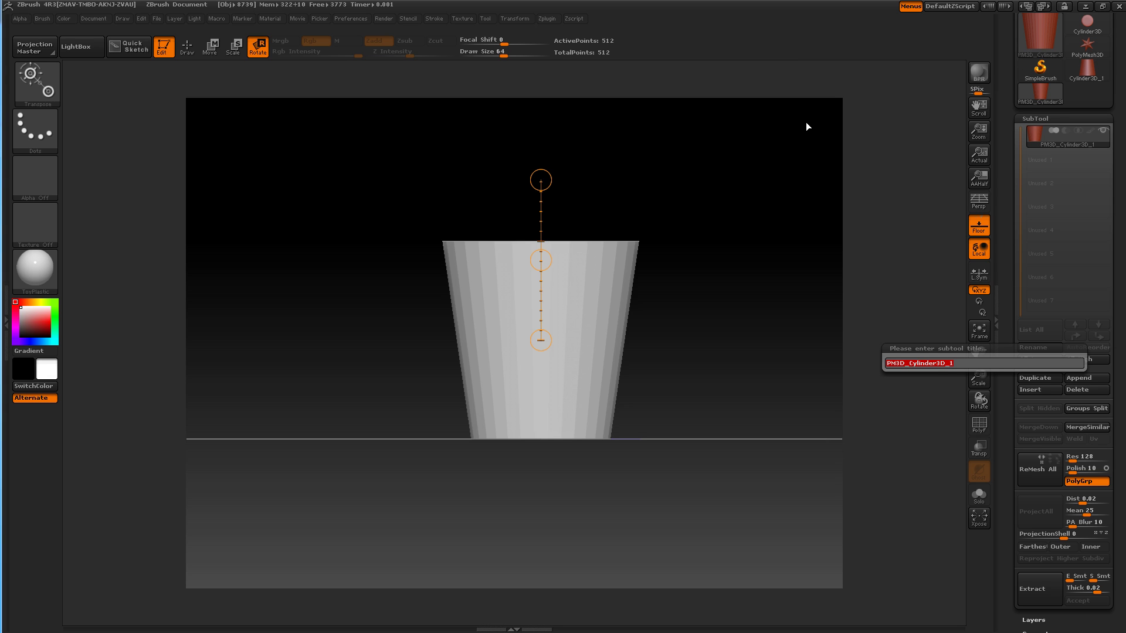
type("ou")
key("Return")
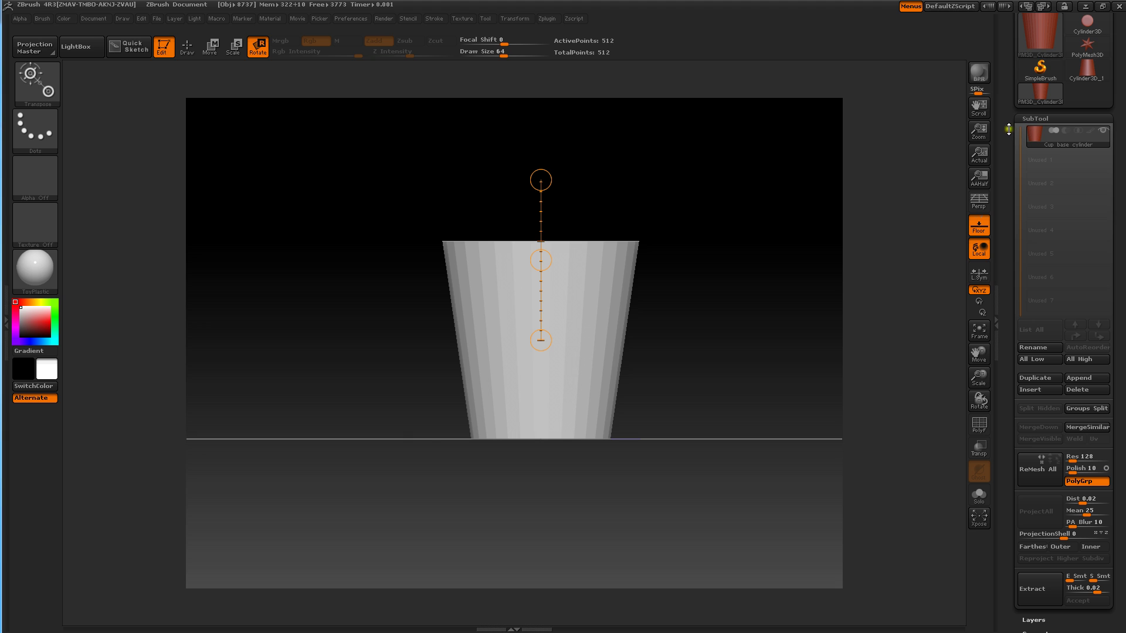
left_click_drag(1008, 128, 1003, 192)
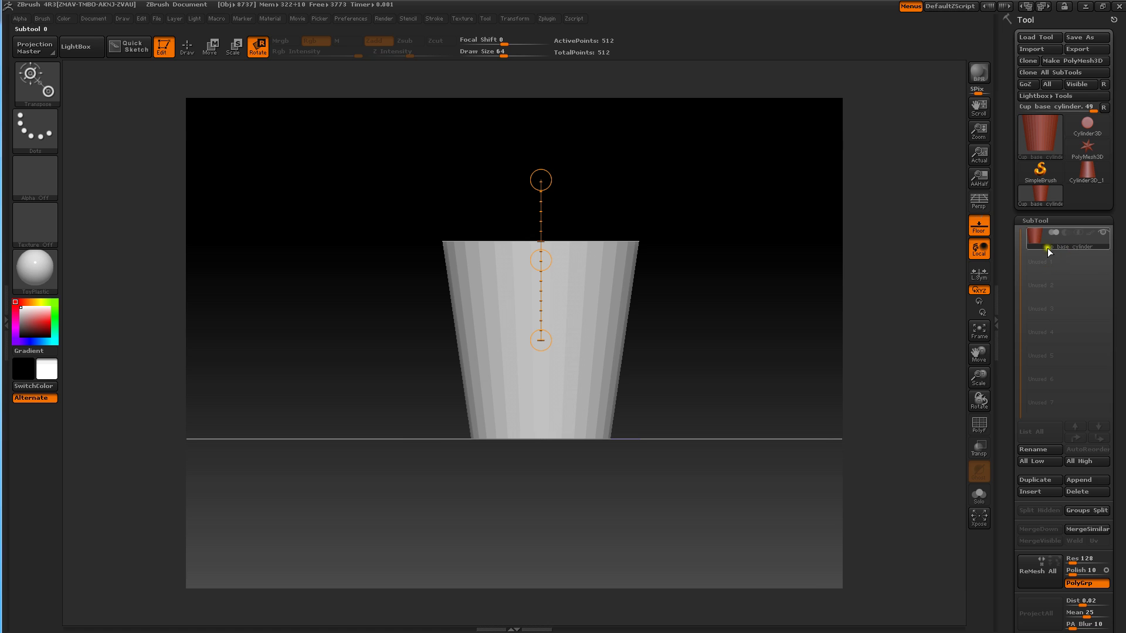
- Switch to the original Cylinder3D and flatten it into a thin disc by setting its initial Z Size to 2
left_click(1087, 129)
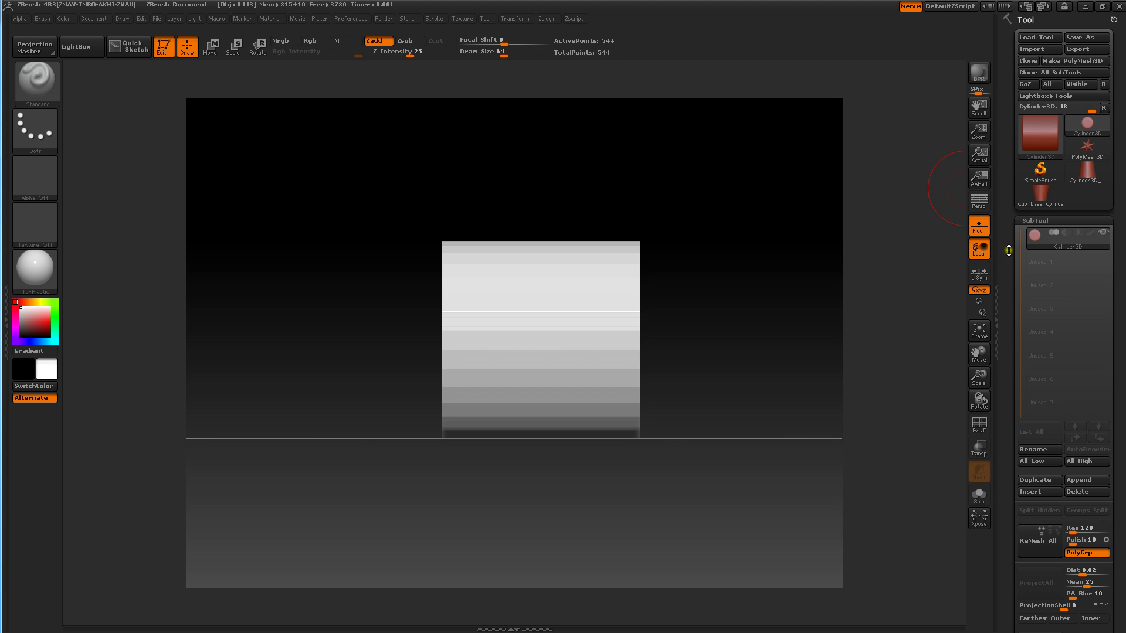
scroll(1008, 337, "down", 6)
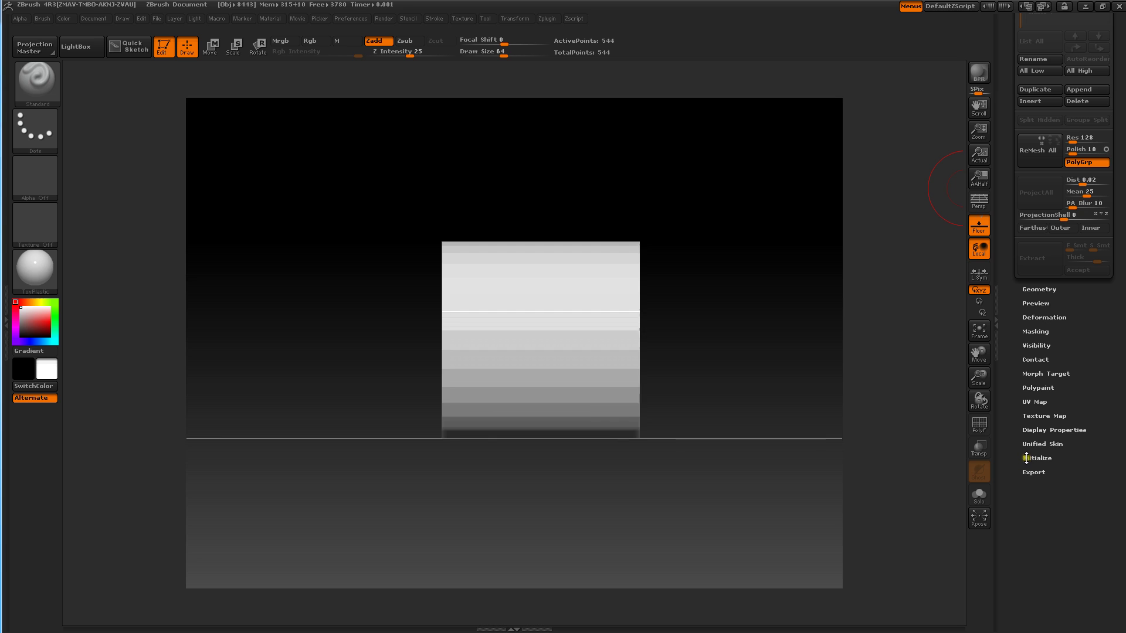
left_click(1026, 458)
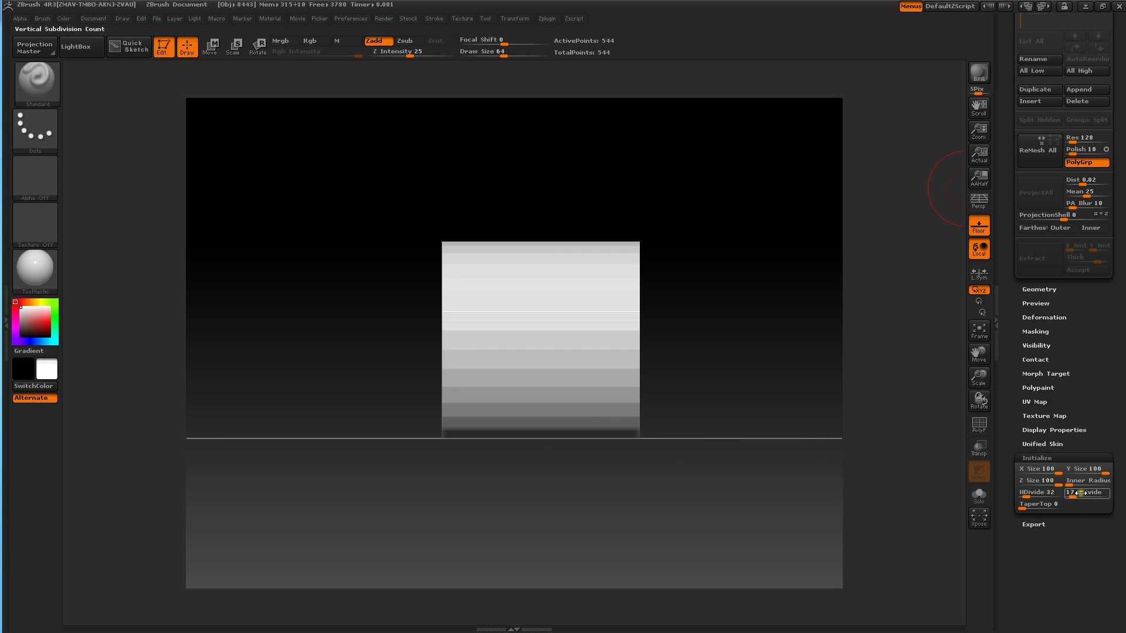
left_click_drag(1059, 480, 1021, 480)
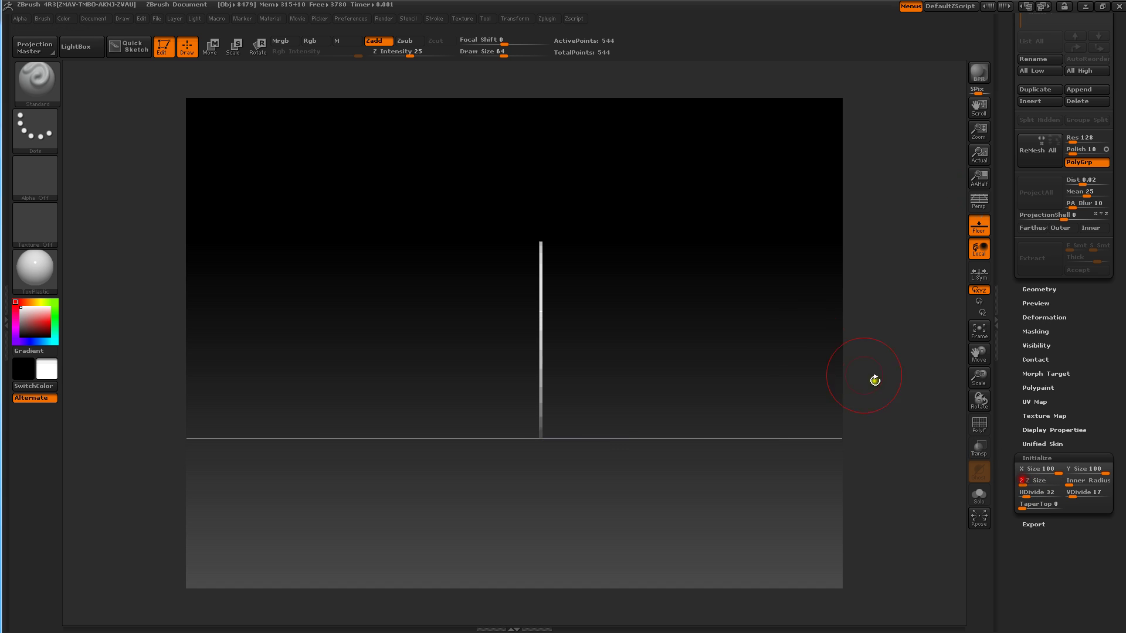
left_click_drag(742, 307, 709, 297)
- Convert the thin disc to a PolyMesh3D
scroll(1028, 206, "up", 10)
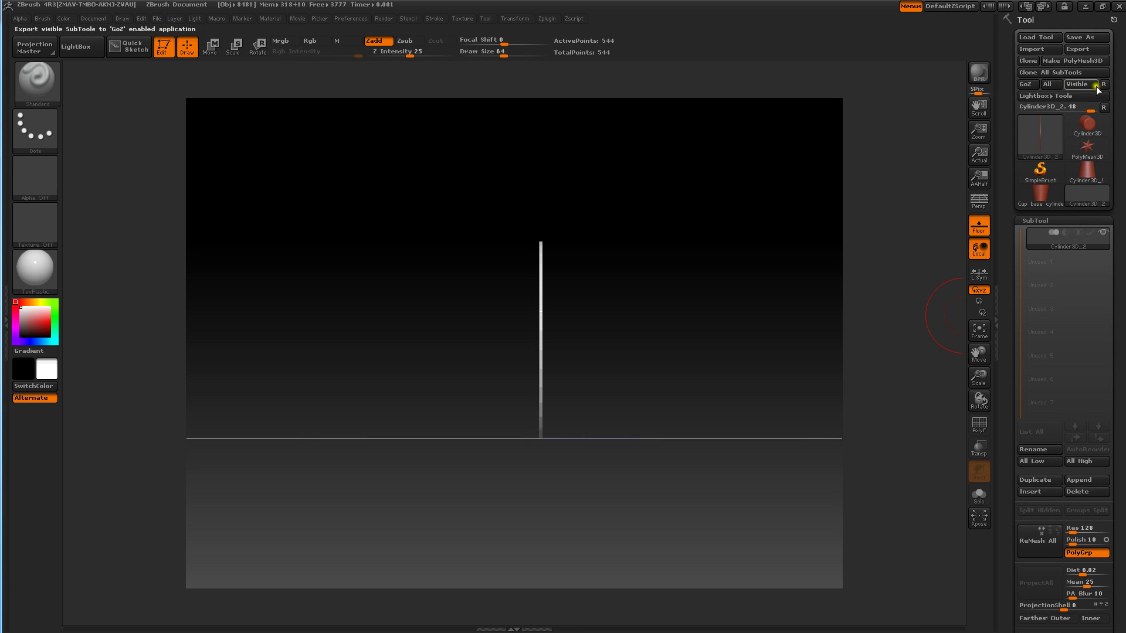
left_click(1069, 62)
mouse_move(1049, 151)
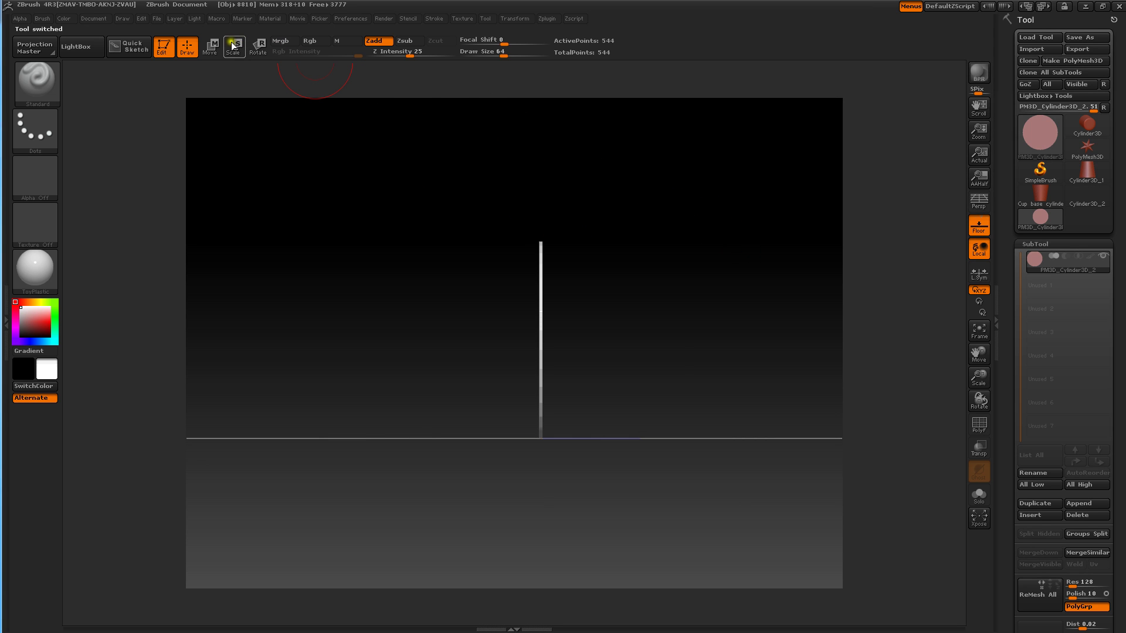
- Rotate the upright disc 90 degrees so that it lies flat, parallel to the floor grid
left_click(258, 45)
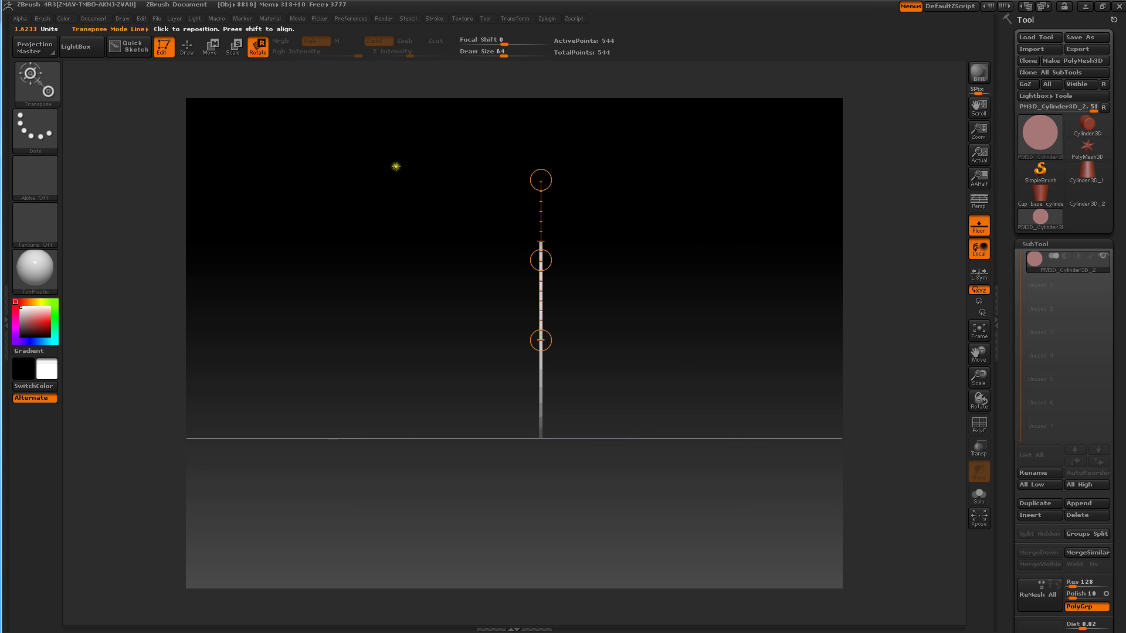
left_click_drag(396, 166, 316, 192)
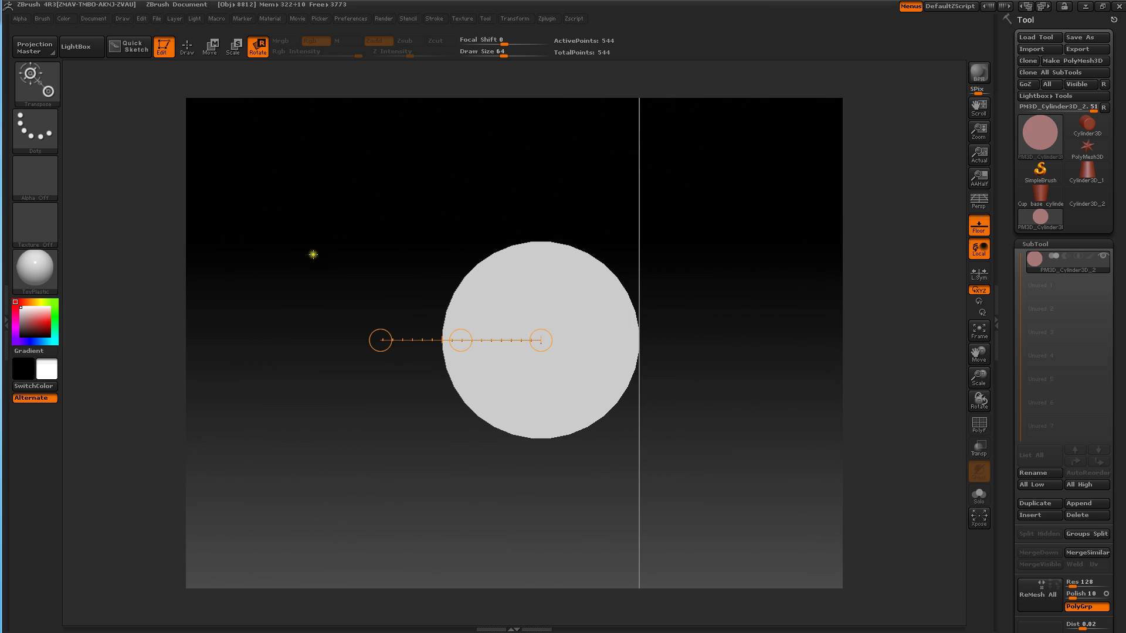
left_click_drag(311, 254, 338, 259)
left_click_drag(324, 253, 354, 219)
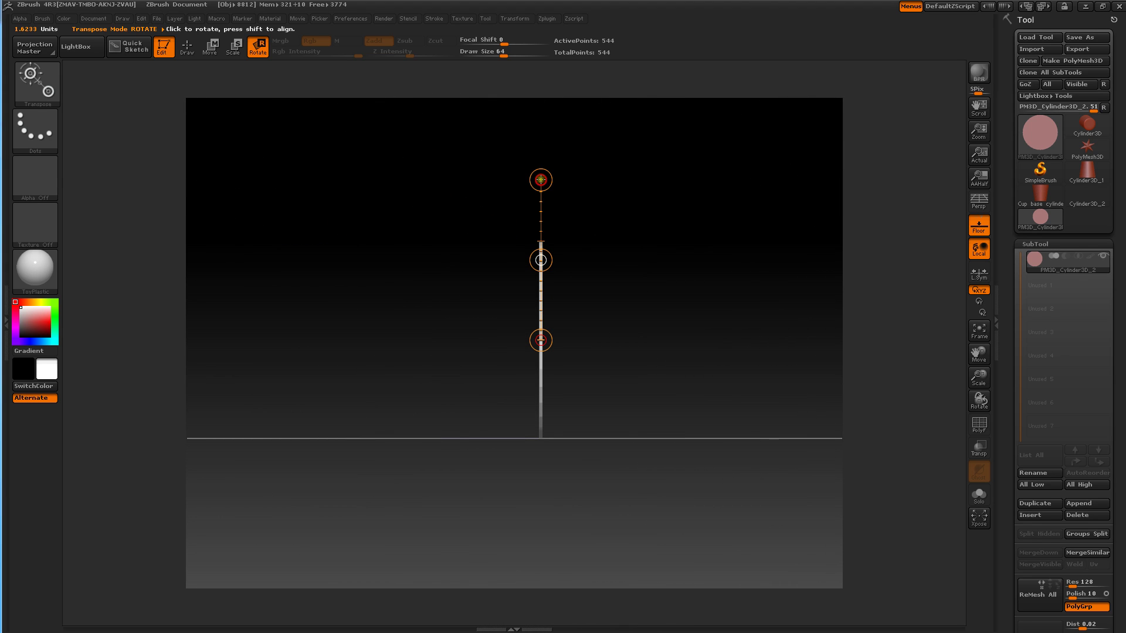
left_click_drag(540, 180, 387, 321)
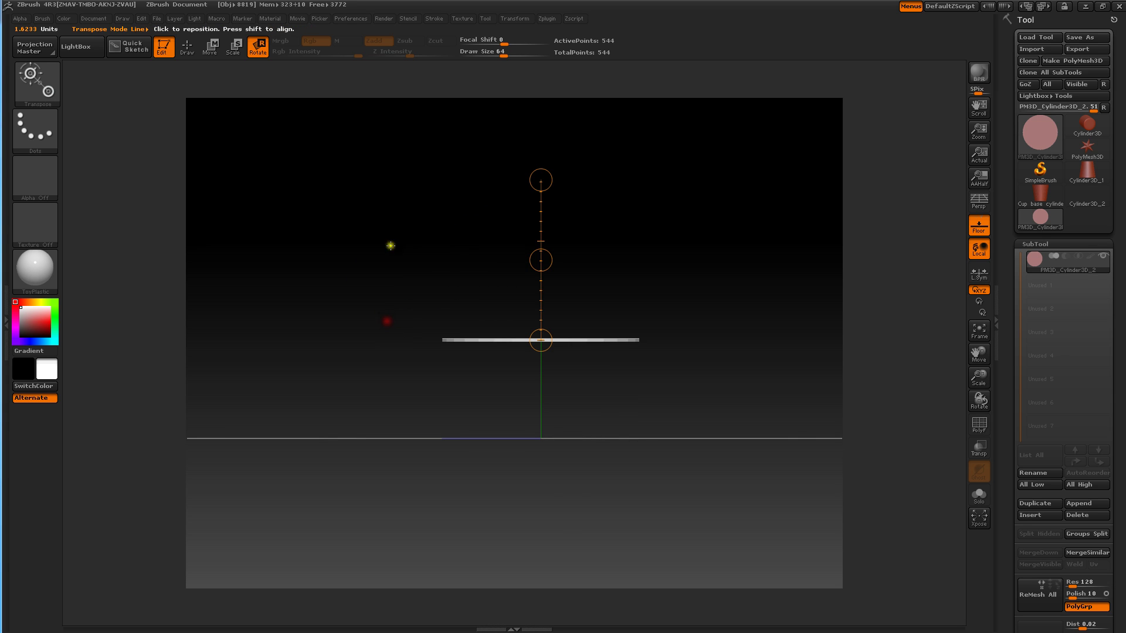
- Move the flat disc down until it rests at the level of the floor grid
left_click(213, 46)
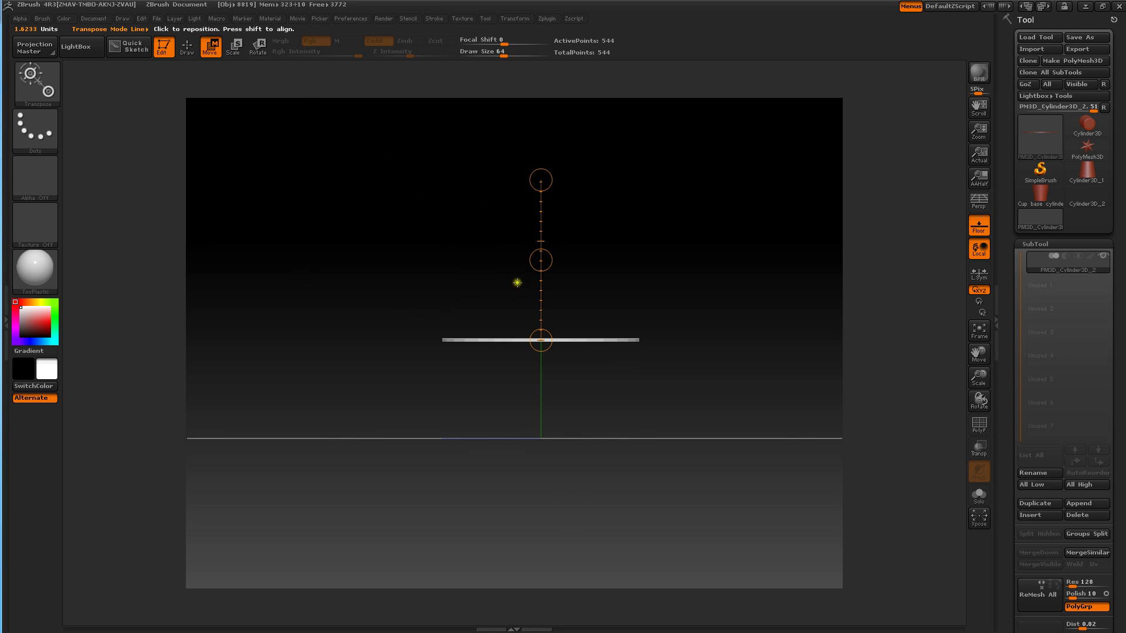
left_click_drag(541, 260, 539, 355)
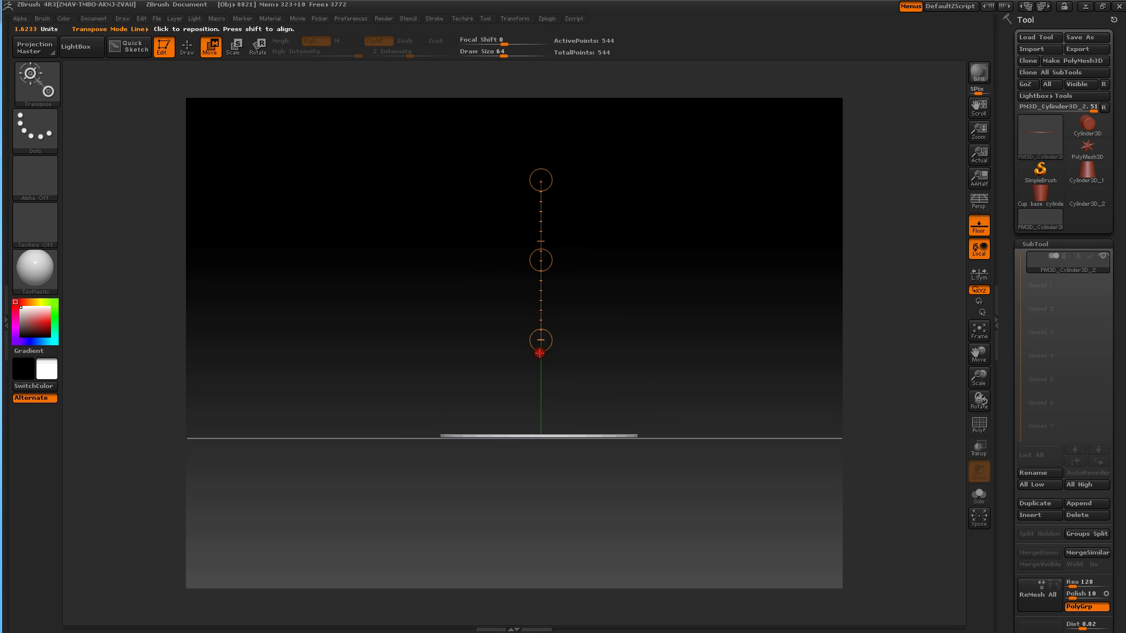
left_click_drag(411, 247, 419, 273)
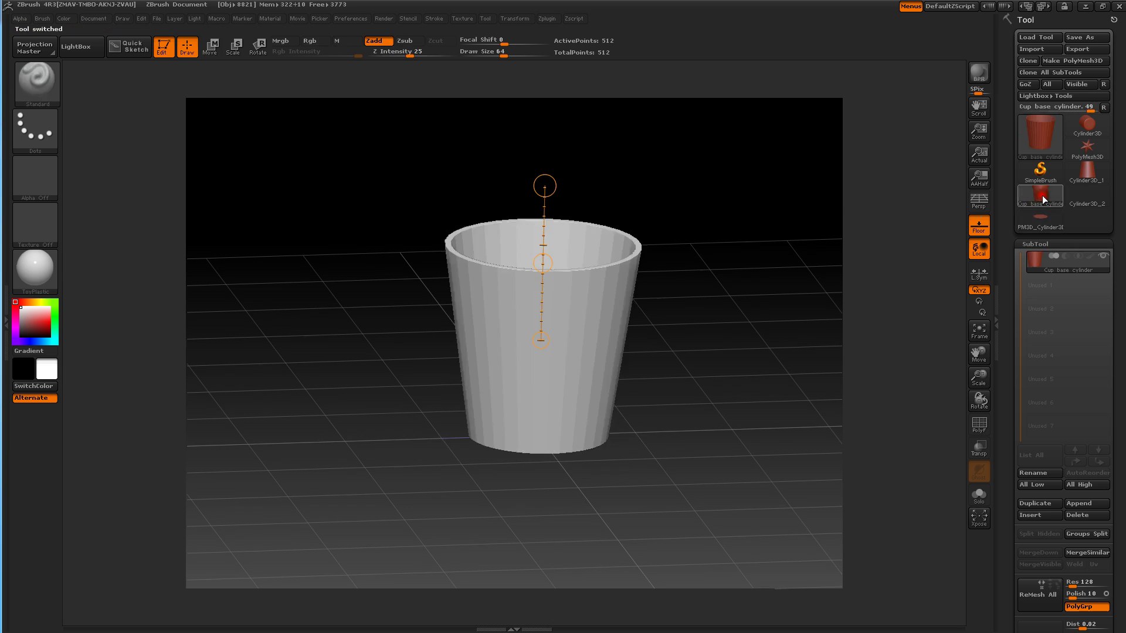
- Switch to the Cup base cylinder tool and append the PM3D_Cylinder3D_2 disc to it as a subtool
left_click(1039, 195)
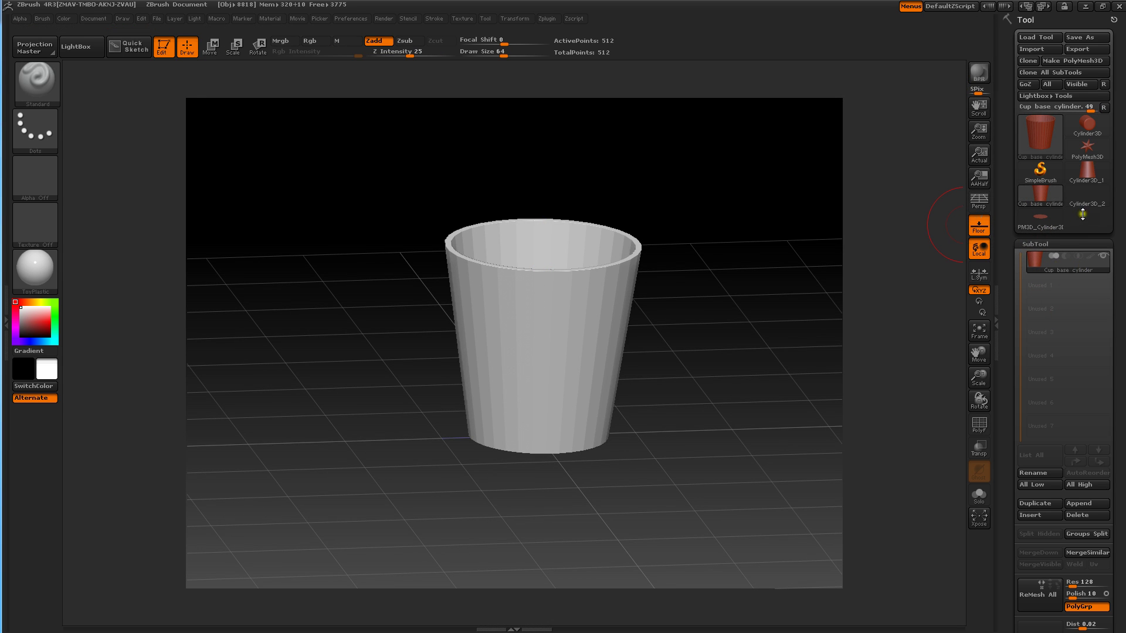
mouse_move(1086, 206)
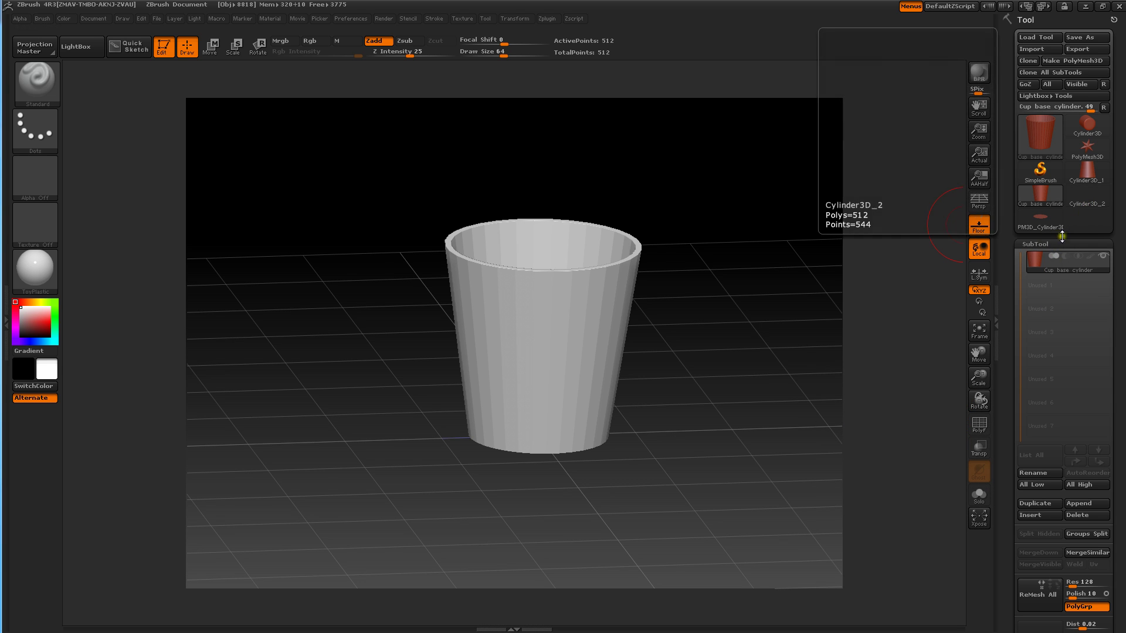
left_click(1078, 504)
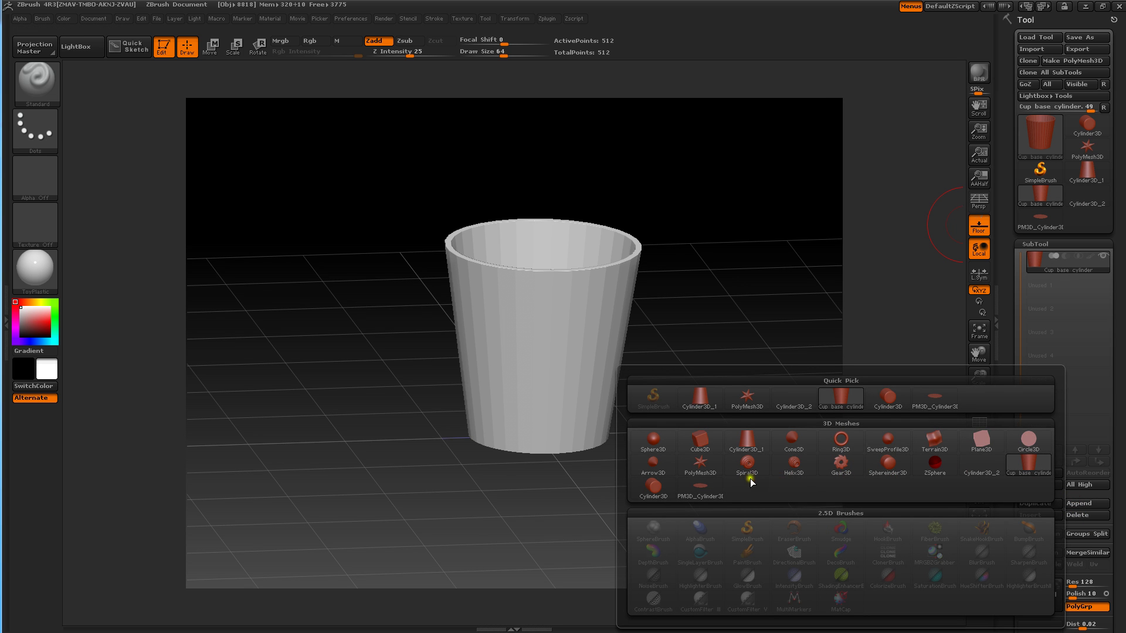
left_click(701, 485)
left_click_drag(717, 285, 767, 312)
- Rename the appended disc subtool to "Cup bottom"
mouse_move(1038, 291)
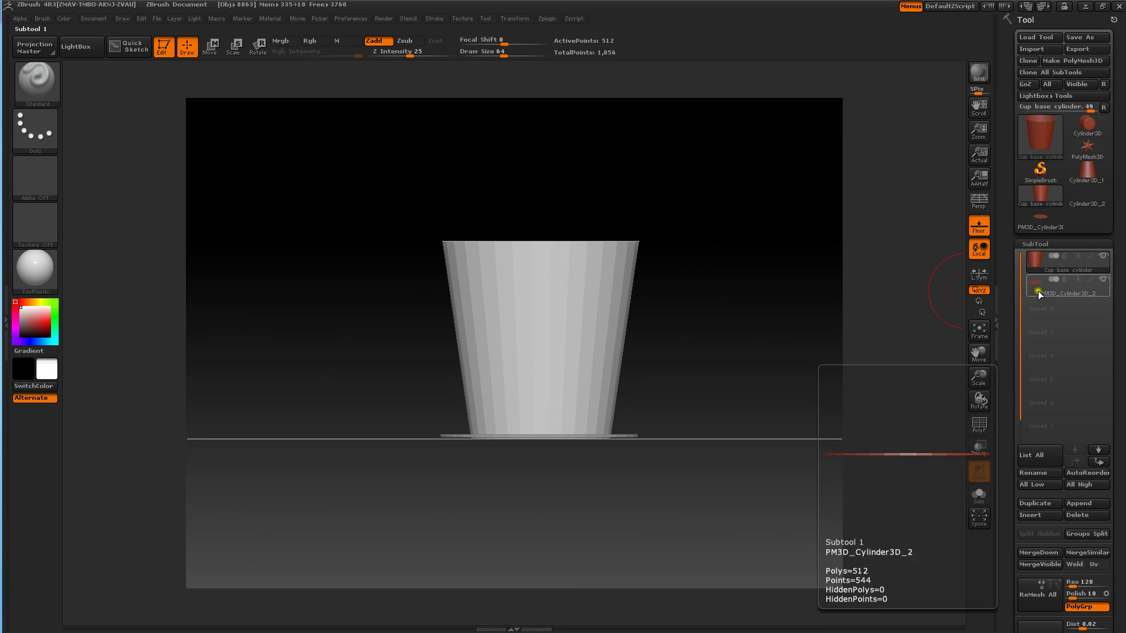
left_click(1042, 286)
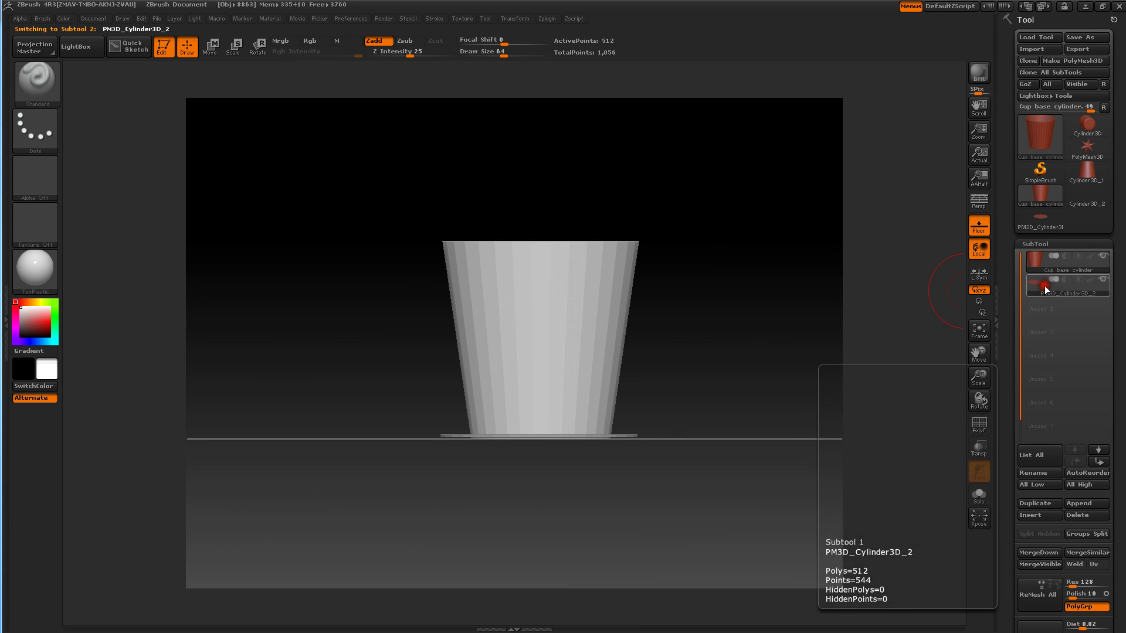
left_click(1026, 474)
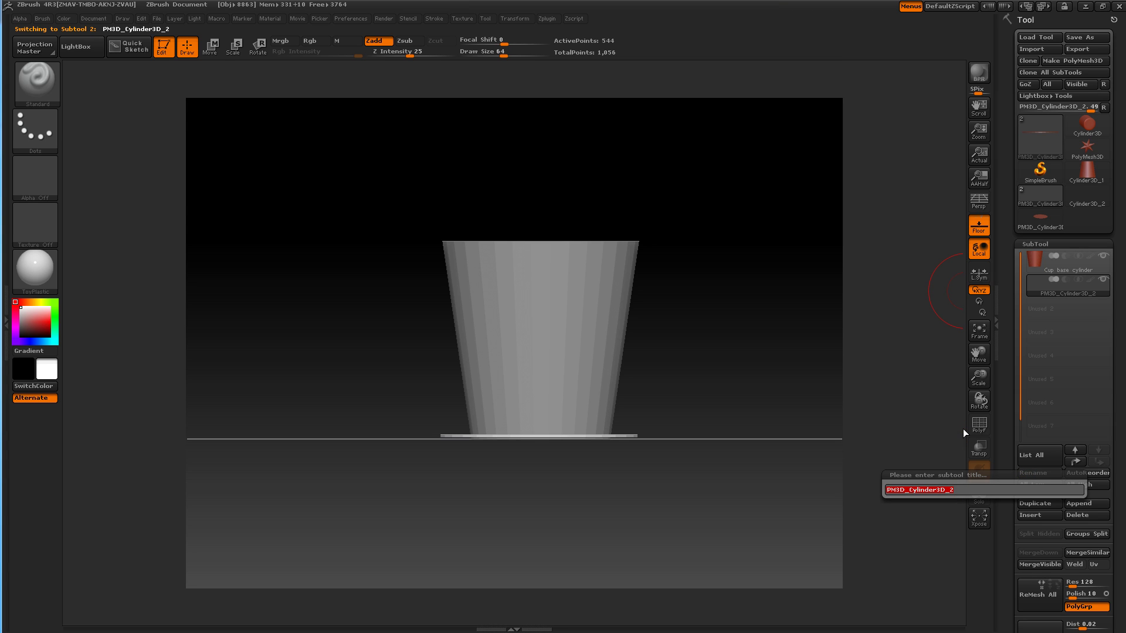
type("cup bottom")
key("Return")
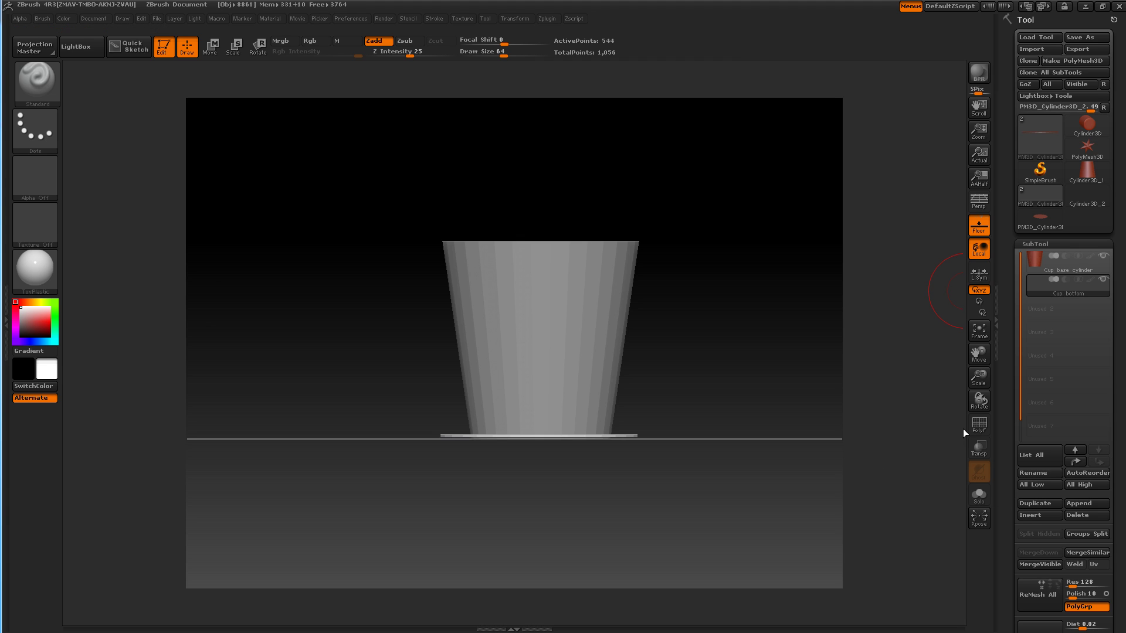
key("space")
- Scale the Cup bottom disc down uniformly until it is about as wide as the lower end of the cup
left_click(1044, 270)
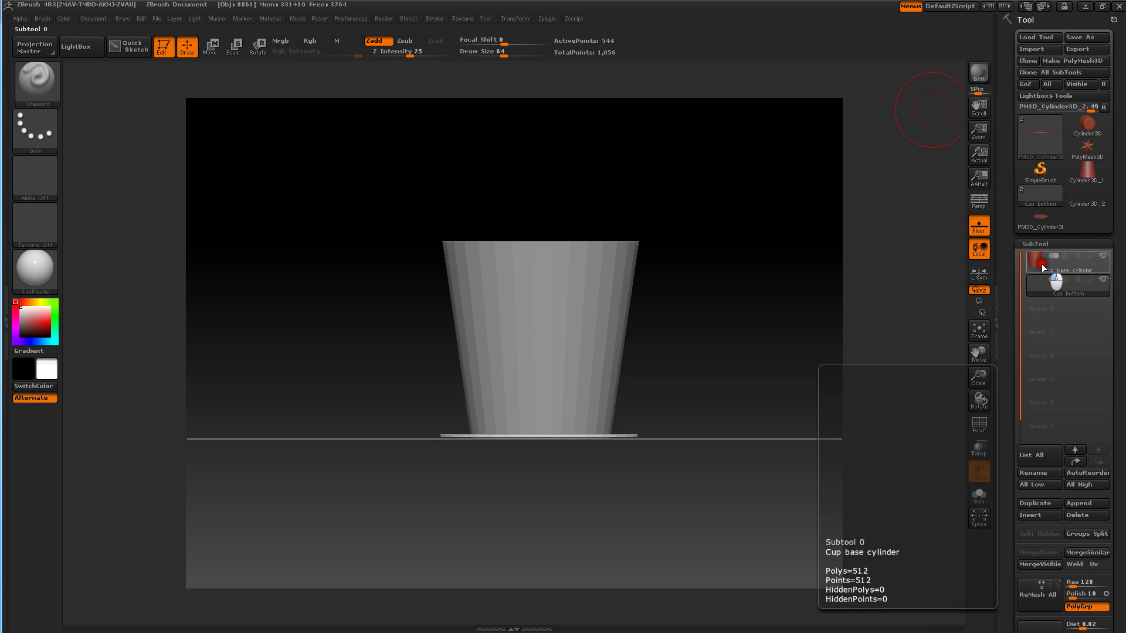
left_click(1039, 287)
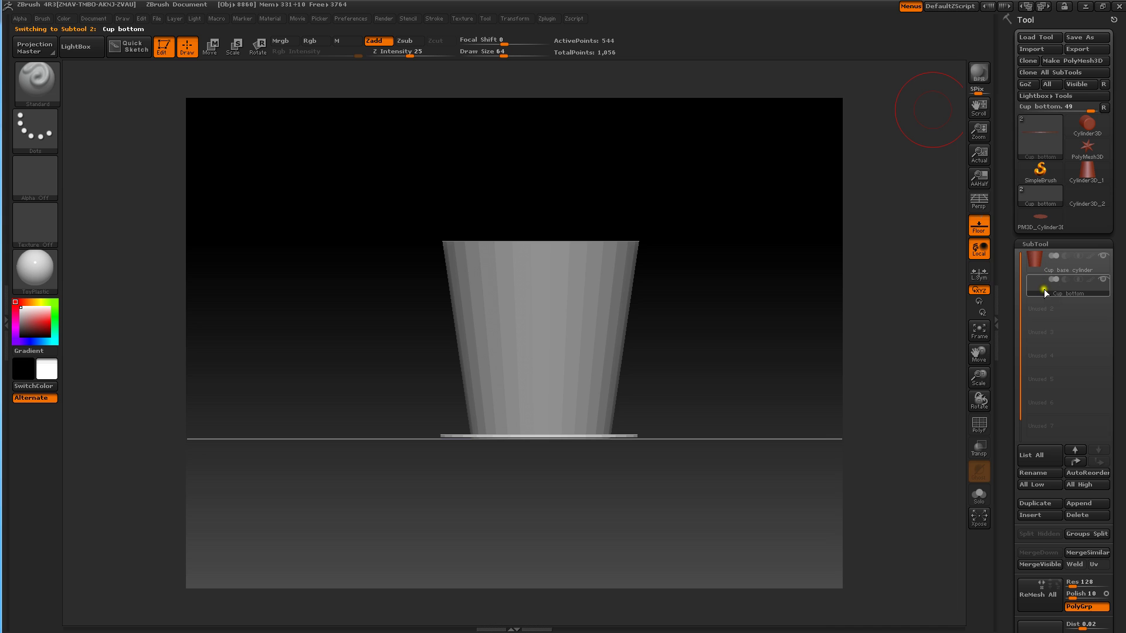
mouse_move(1044, 289)
left_click(236, 51)
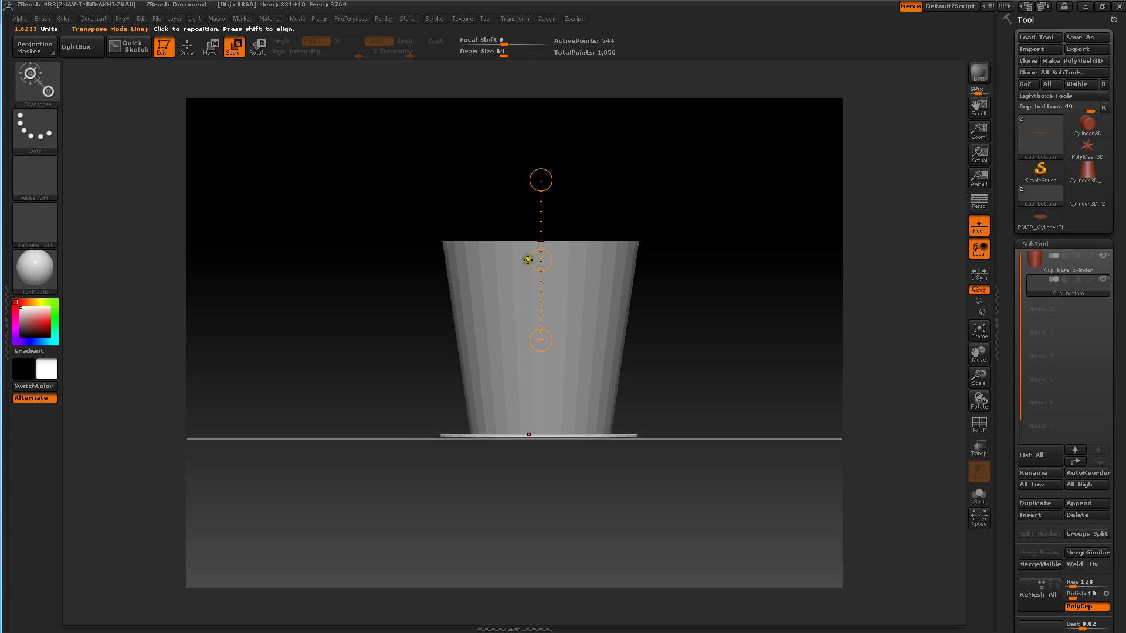
left_click_drag(384, 216, 385, 228)
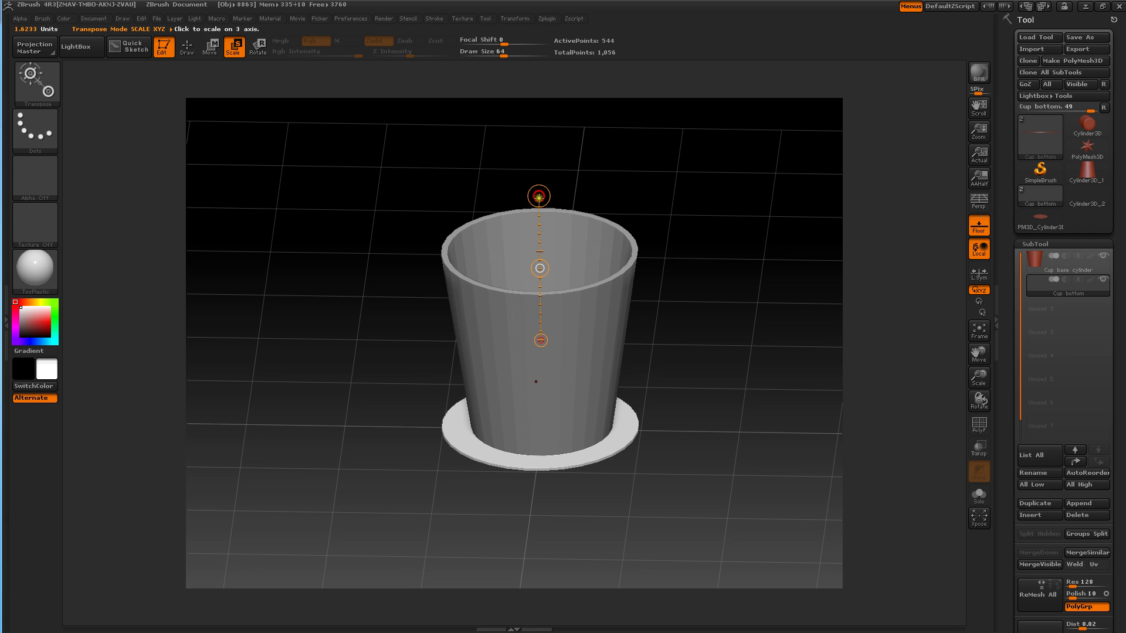
left_click_drag(539, 196, 552, 373)
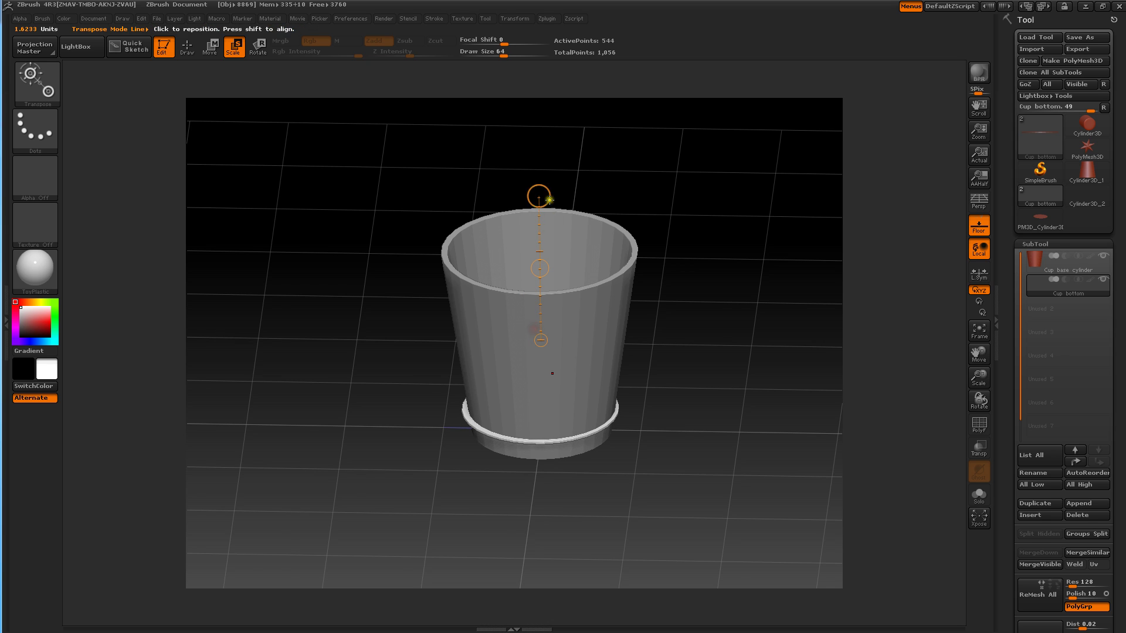
left_click_drag(537, 195, 546, 246)
left_click_drag(459, 216, 376, 183)
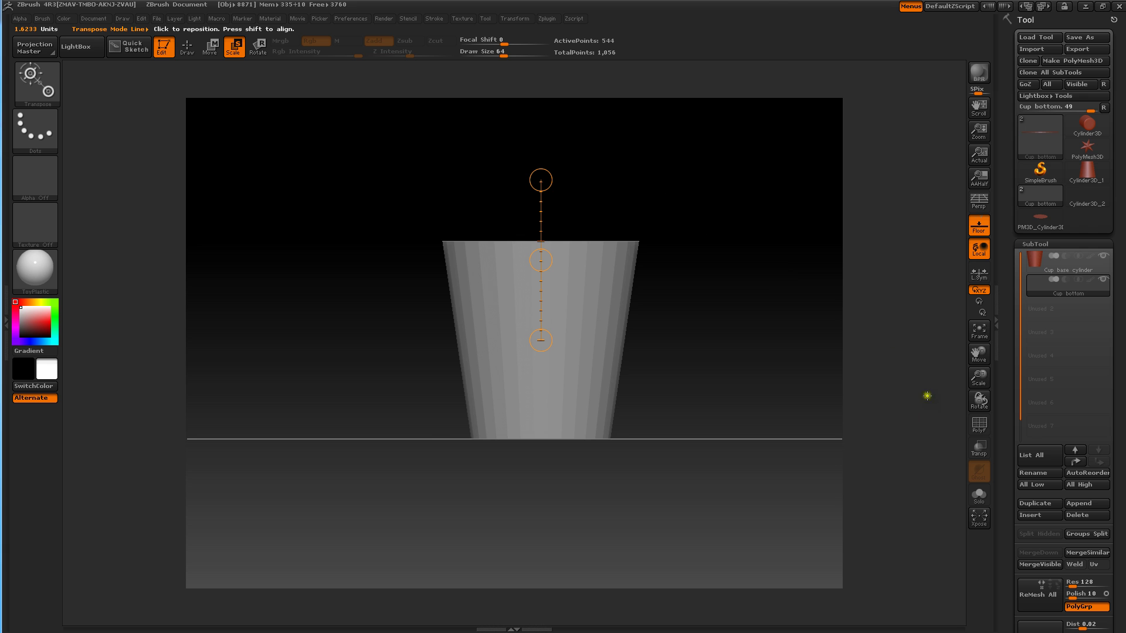
- Move the Cup bottom disc down to the cup's lower edge, using transparency to see it inside the wall
left_click(978, 448)
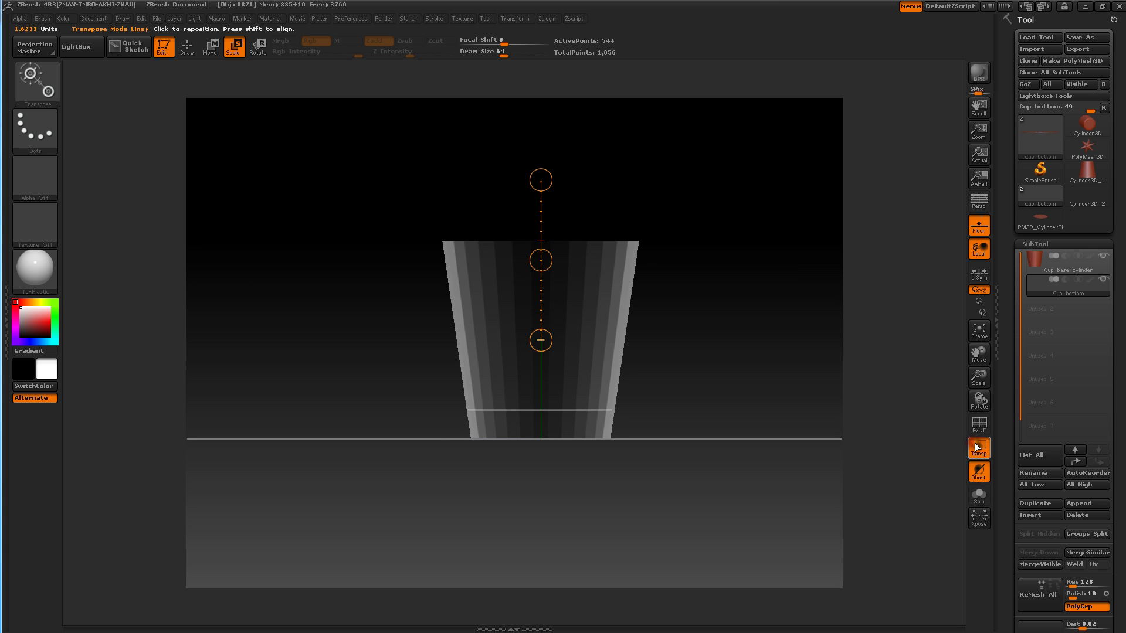
mouse_move(733, 256)
left_mouse_down()
mouse_move(731, 357)
mouse_move(694, 324)
mouse_move(686, 332)
mouse_move(712, 314)
mouse_move(703, 302)
mouse_move(716, 311)
mouse_move(722, 258)
left_mouse_up()
left_click(215, 52)
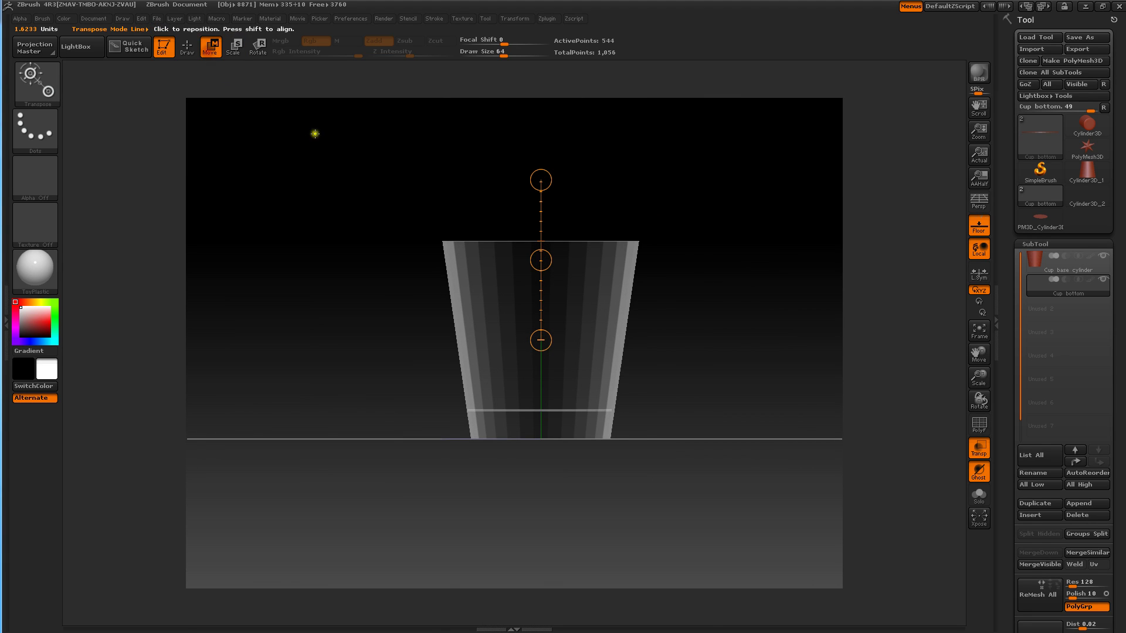
left_click_drag(541, 259, 540, 287)
mouse_move(350, 270)
left_mouse_down()
mouse_move(348, 302)
mouse_move(347, 292)
left_mouse_up()
left_click(974, 450)
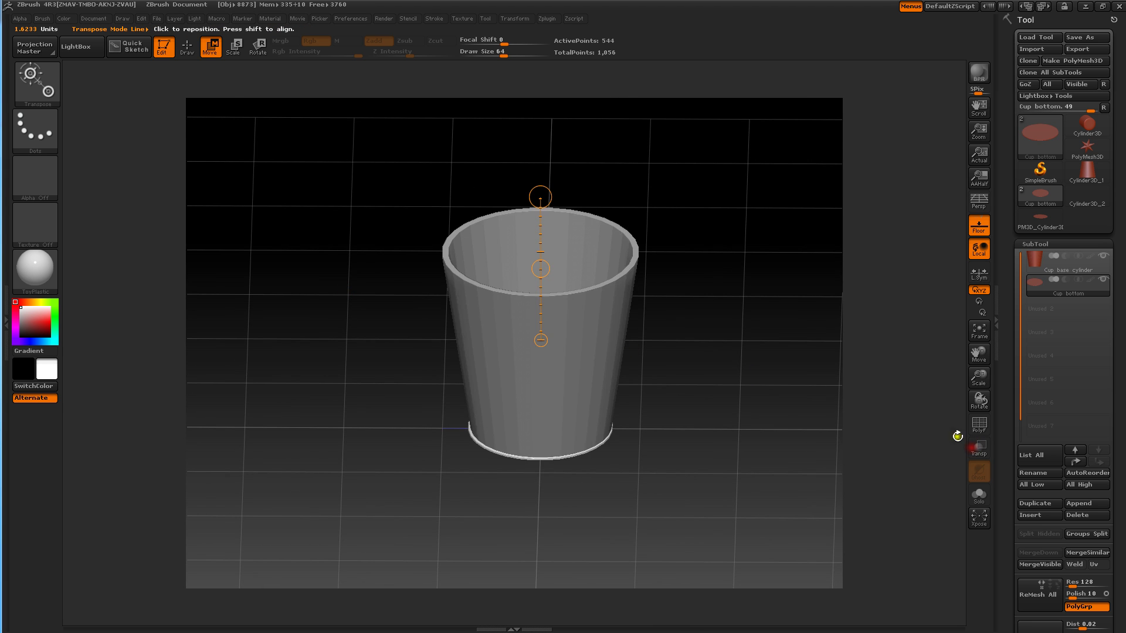
left_click_drag(735, 387, 744, 352)
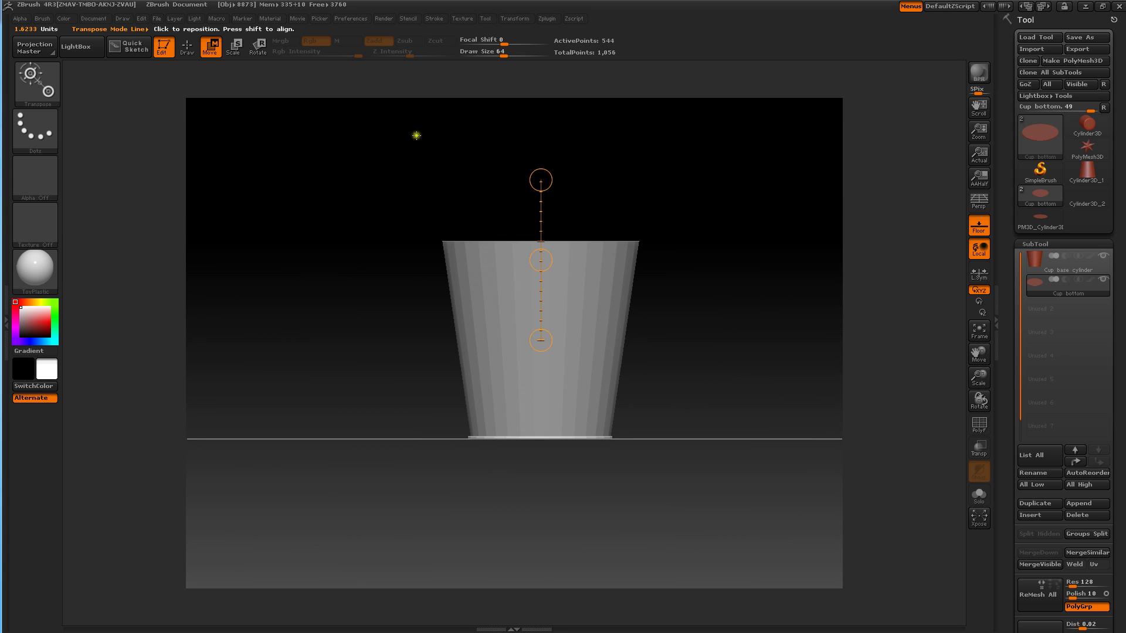
- Scale the Cup bottom disc slightly smaller to fit within the cup wall and lower it back to the cup's base
left_click(232, 51)
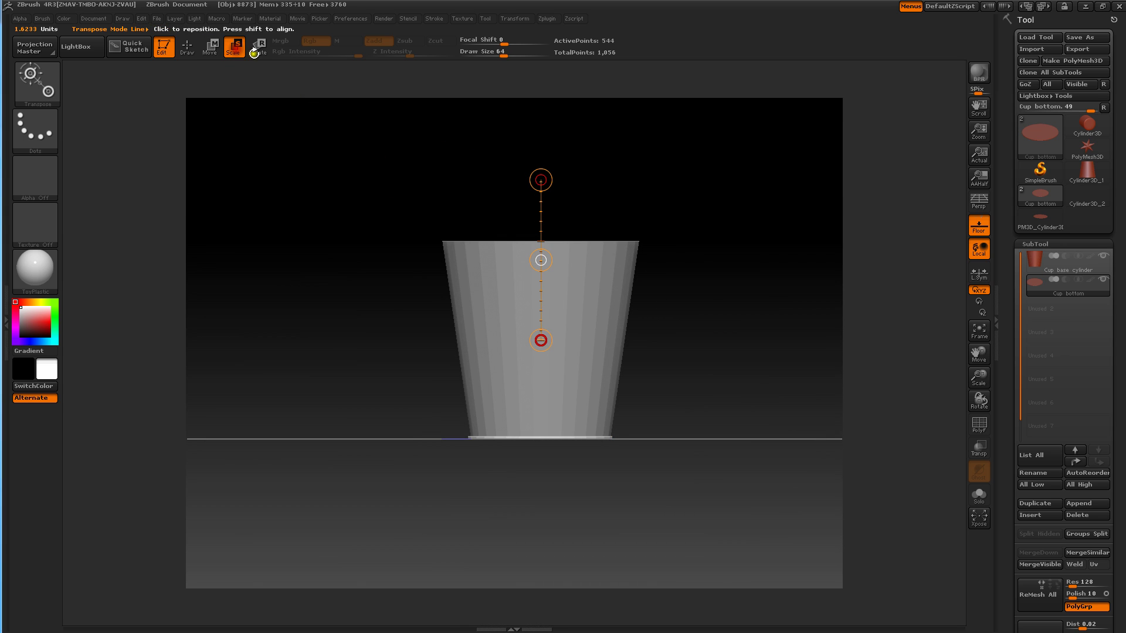
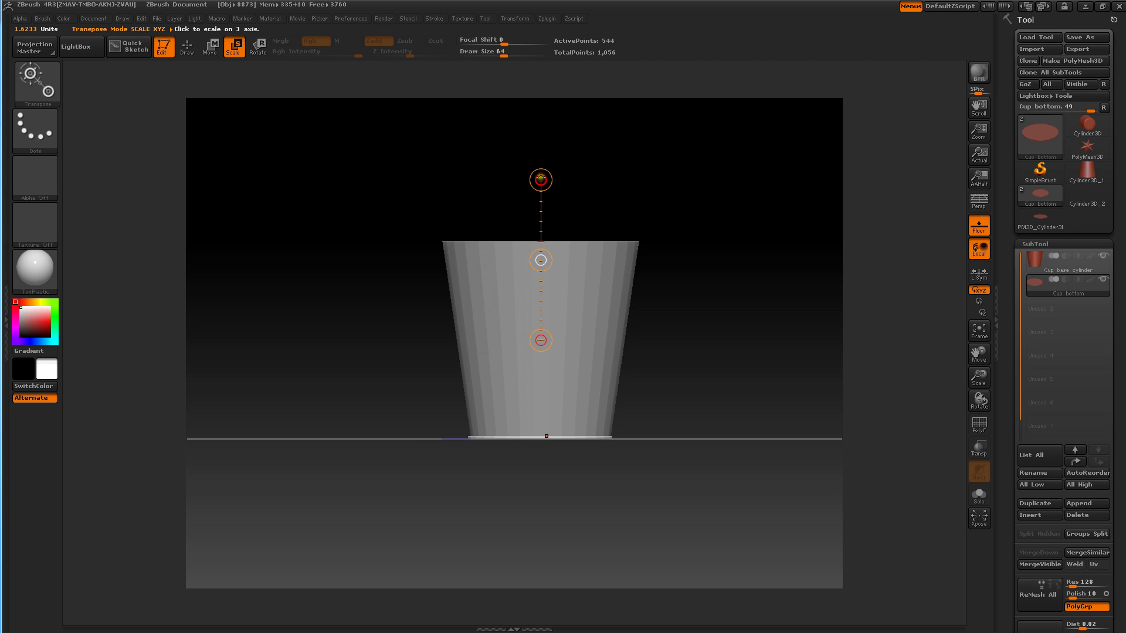
left_click_drag(540, 177, 561, 208)
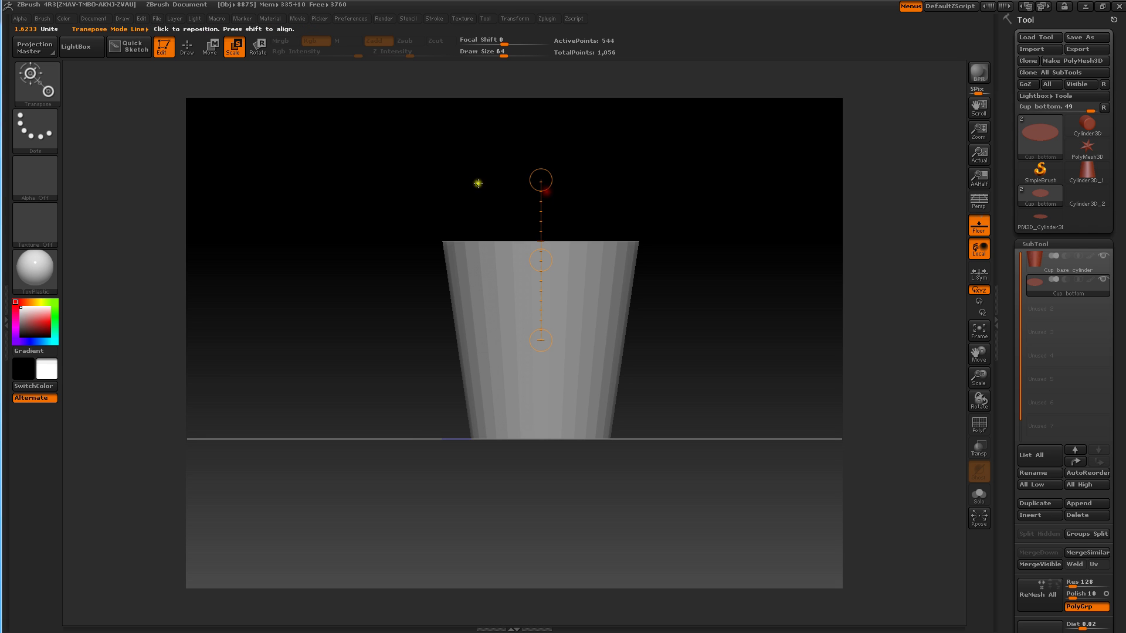
left_click(973, 452)
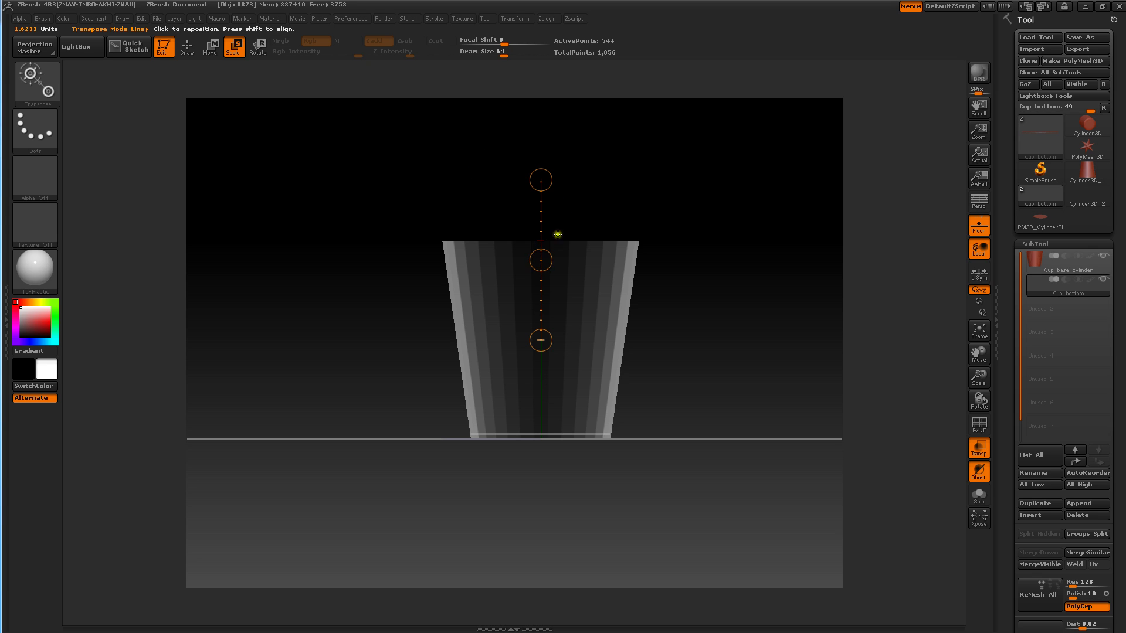
left_click(212, 53)
left_click_drag(539, 261, 553, 277)
left_click_drag(357, 219, 339, 264)
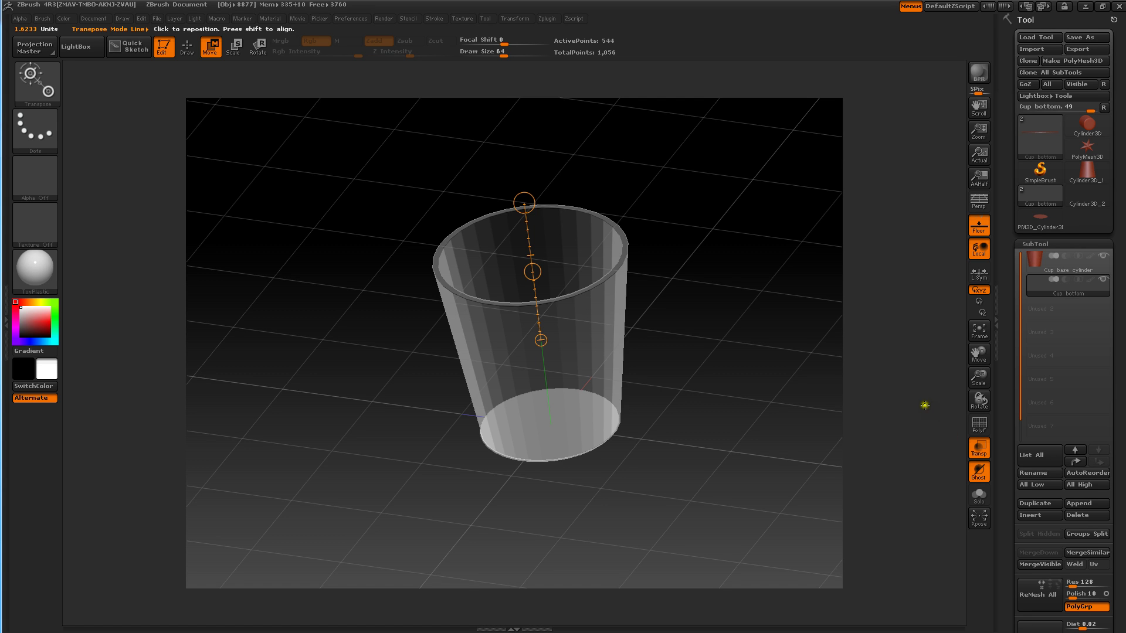
left_click(979, 452)
mouse_move(761, 359)
left_mouse_down()
mouse_move(776, 302)
mouse_move(779, 452)
mouse_move(776, 354)
left_mouse_up()
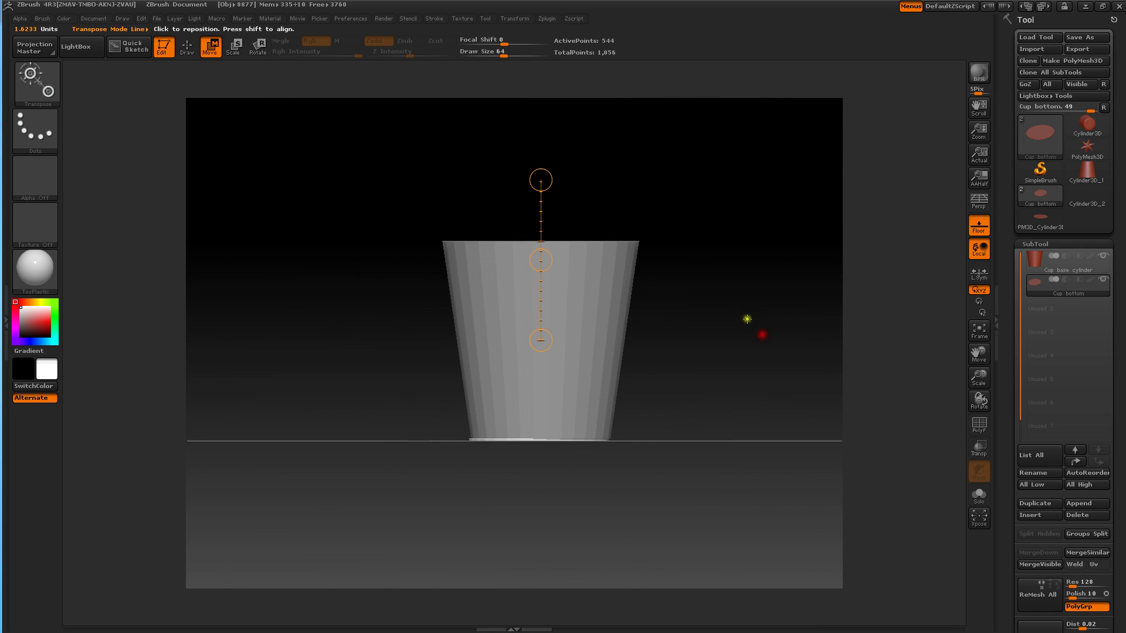
- Nudge the Cup base cylinder sideways to center it over the disc, and make Cup bottom the active subtool again
left_click(1034, 261)
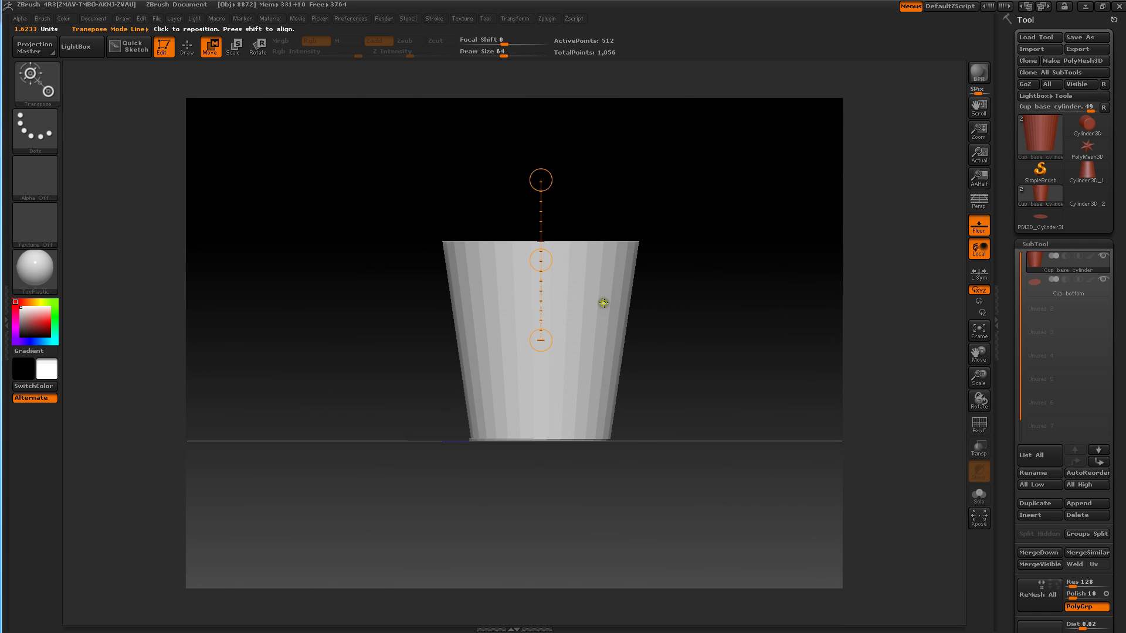
left_click(974, 449)
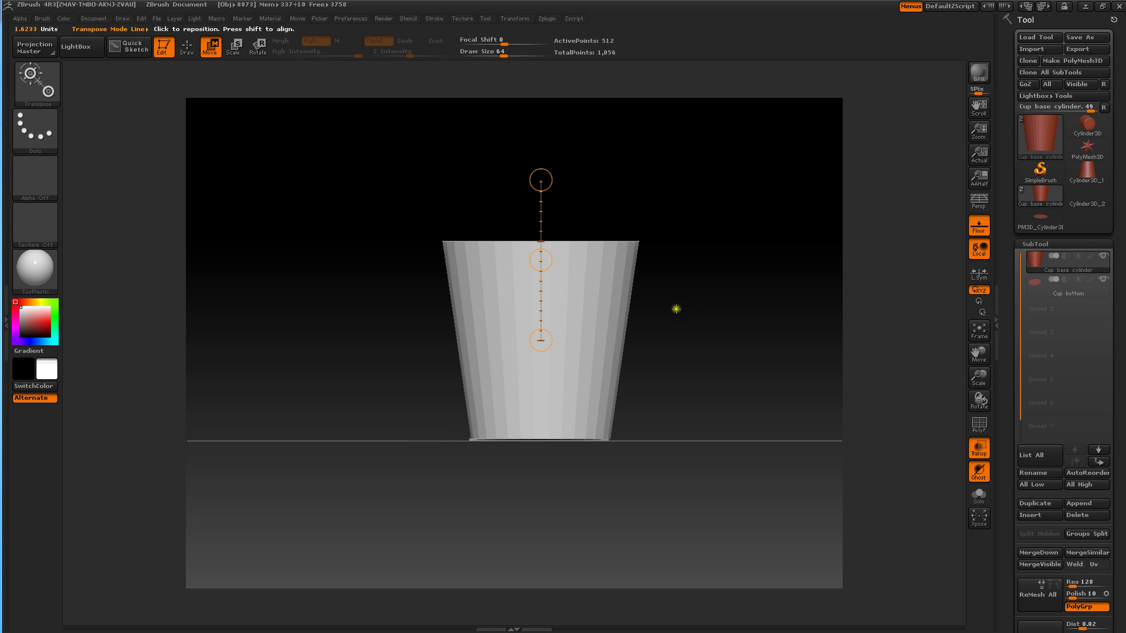
mouse_move(769, 351)
left_mouse_down()
mouse_move(776, 388)
mouse_move(769, 359)
left_mouse_up()
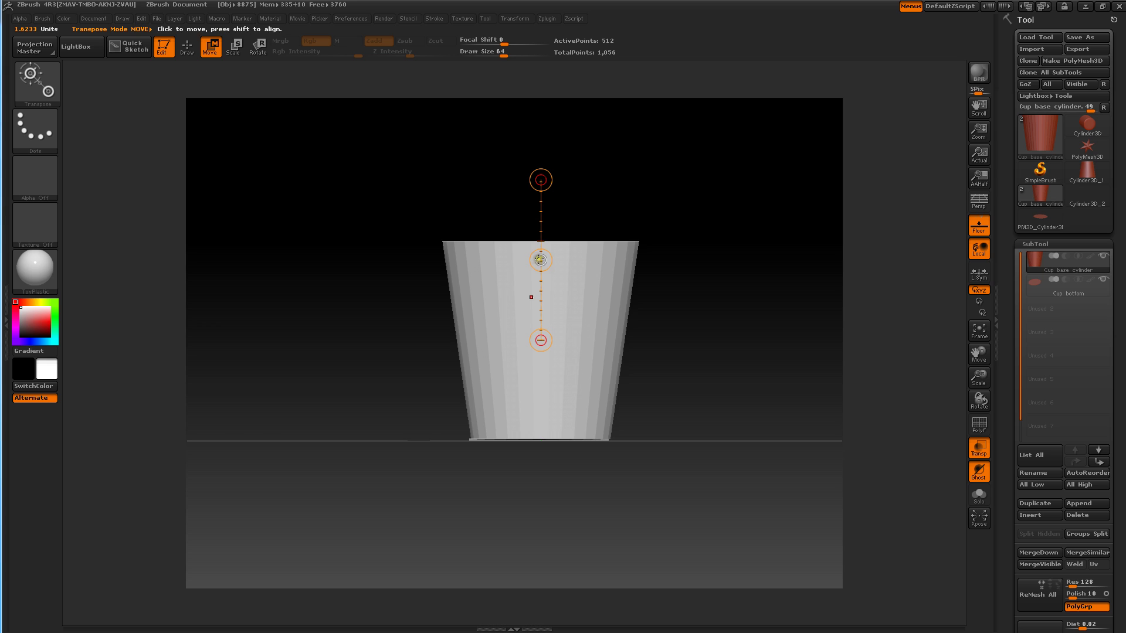
mouse_move(540, 260)
left_mouse_down()
mouse_move(554, 273)
mouse_move(538, 258)
left_mouse_up()
left_click_drag(645, 276, 671, 274)
left_click(978, 450)
left_click_drag(727, 387, 725, 343)
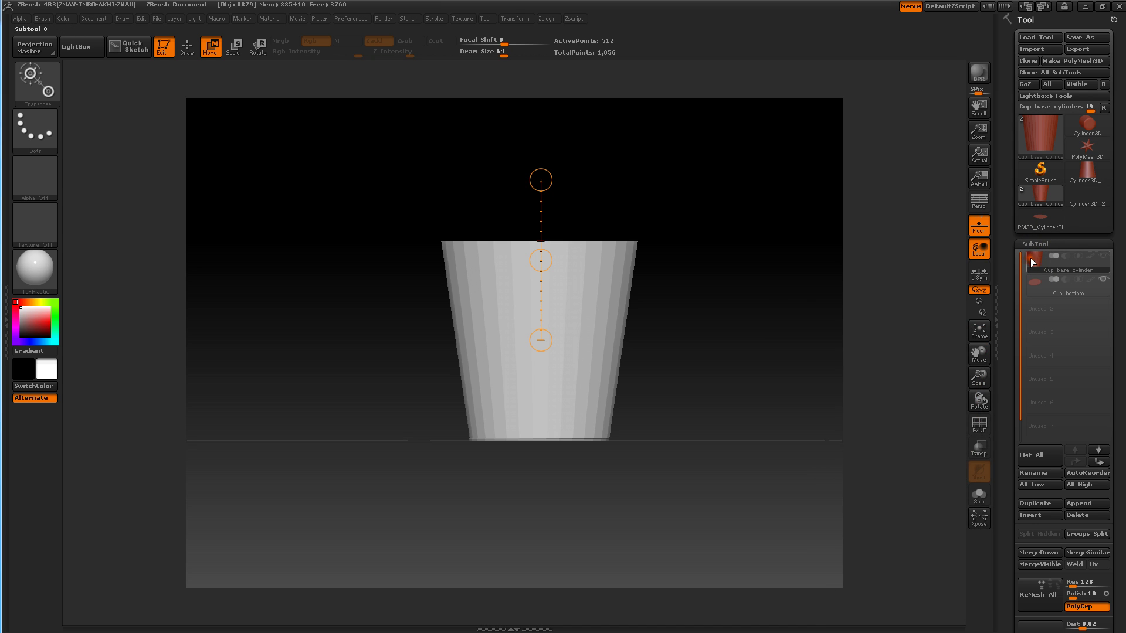
left_click(1035, 286)
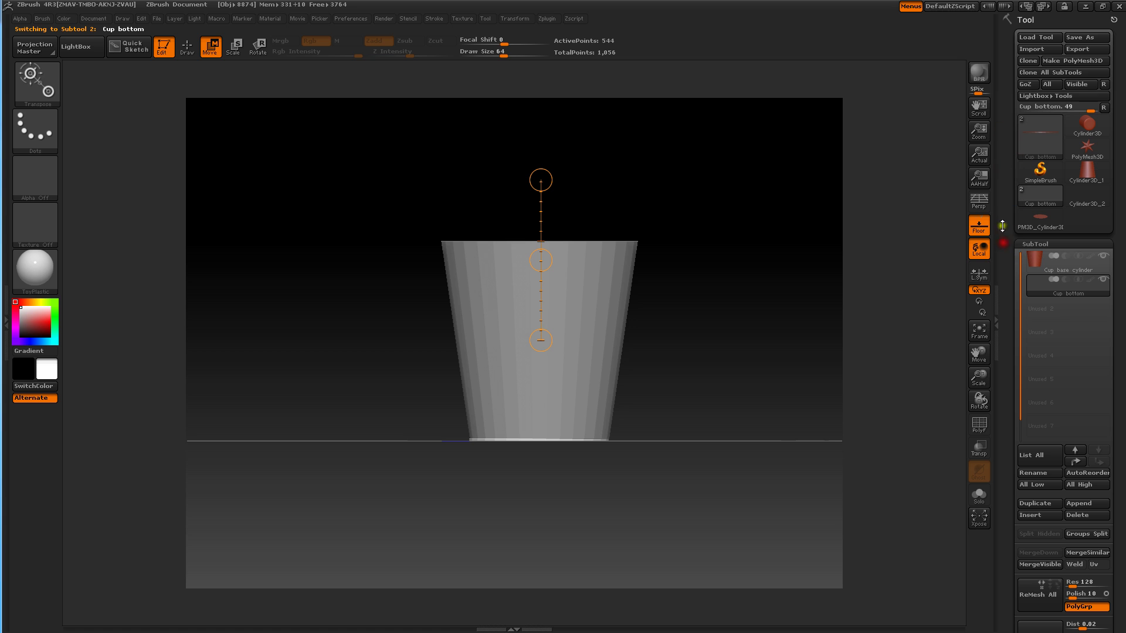
- Replace the displayed cup with a fresh Ring3D primitive as the active tool, viewed face-on
left_click(1076, 130)
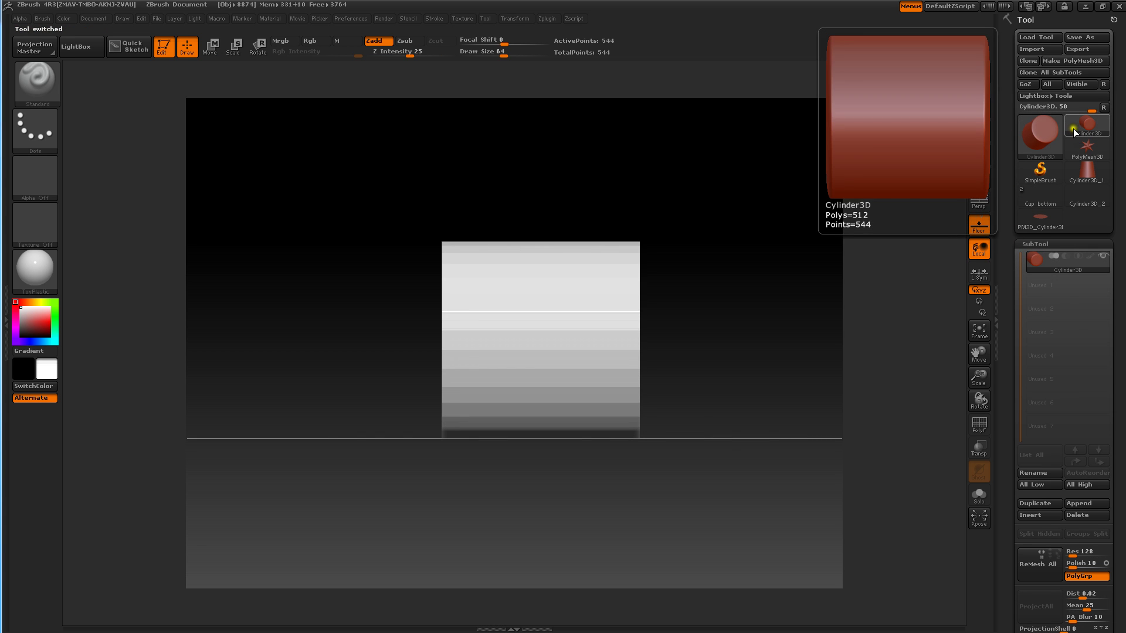
left_click(1073, 128)
left_click(835, 187)
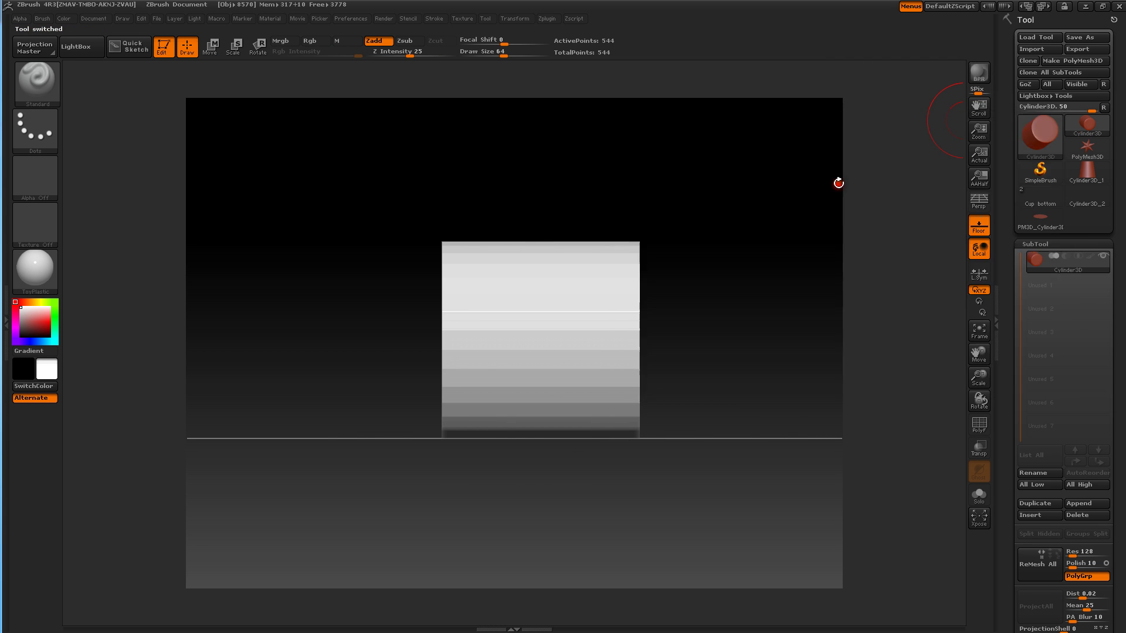
left_click_drag(643, 189, 616, 188)
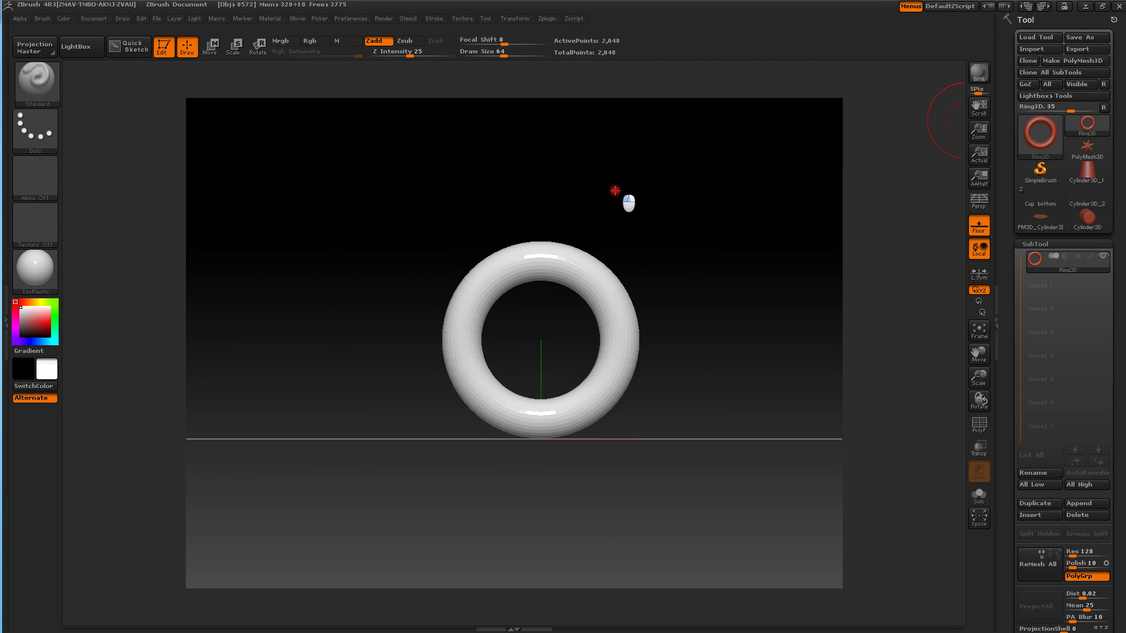
- Initialize the ring with a small radius of 23 and coverage of 180, and convert the half ring to a PolyMesh3D
left_click(1027, 243)
left_click_drag(1009, 302, 1009, 278)
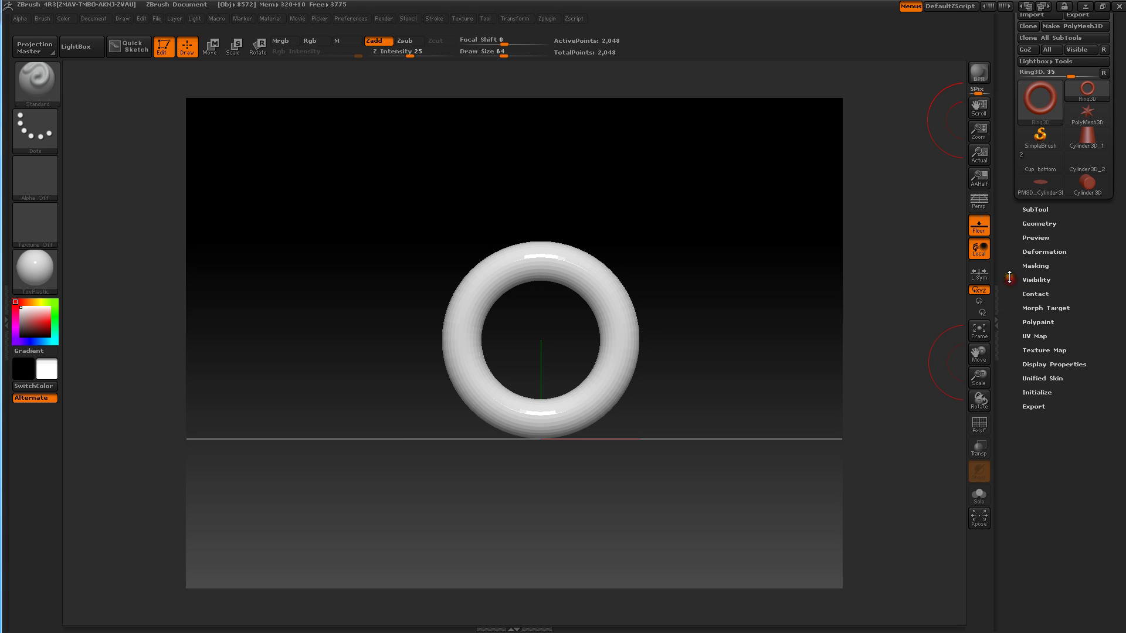
left_click(1028, 392)
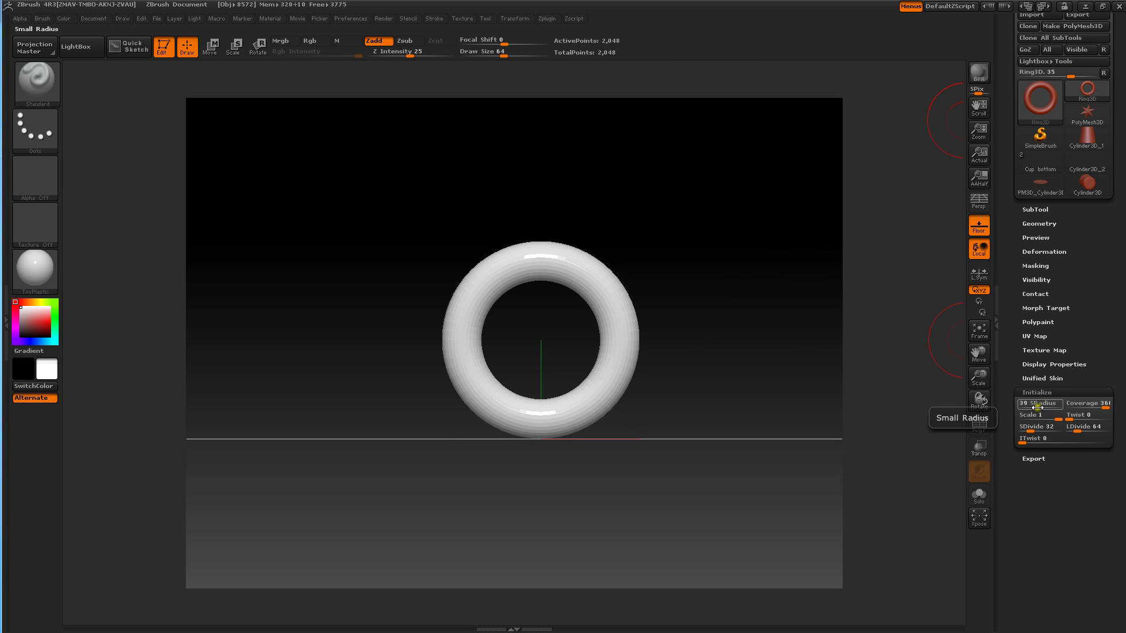
left_click_drag(1037, 408, 1031, 408)
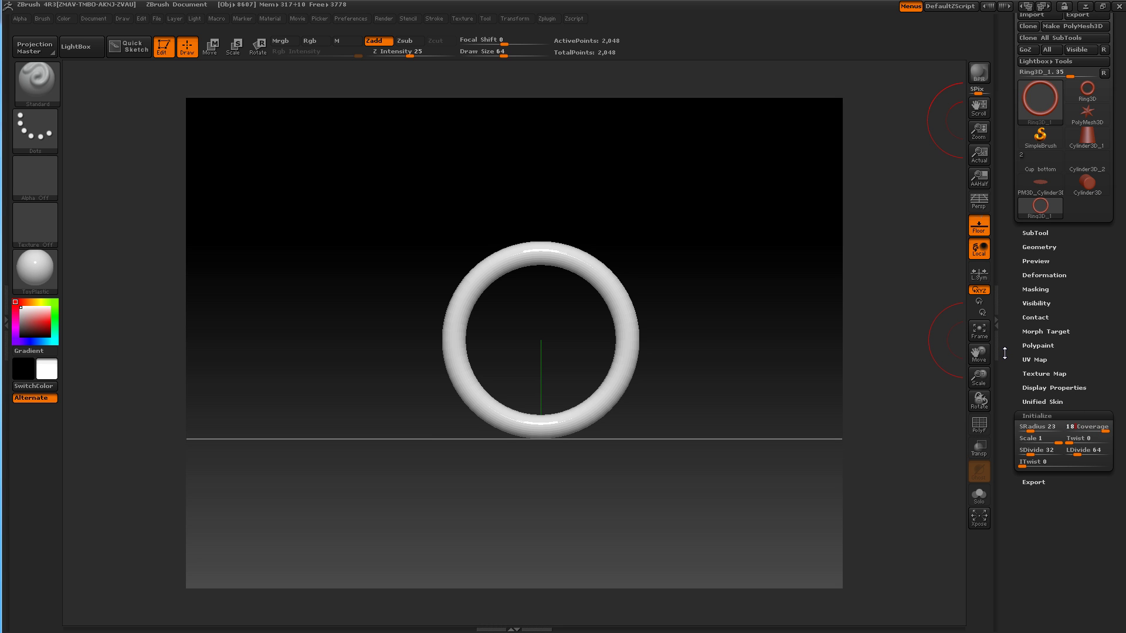
key("Return")
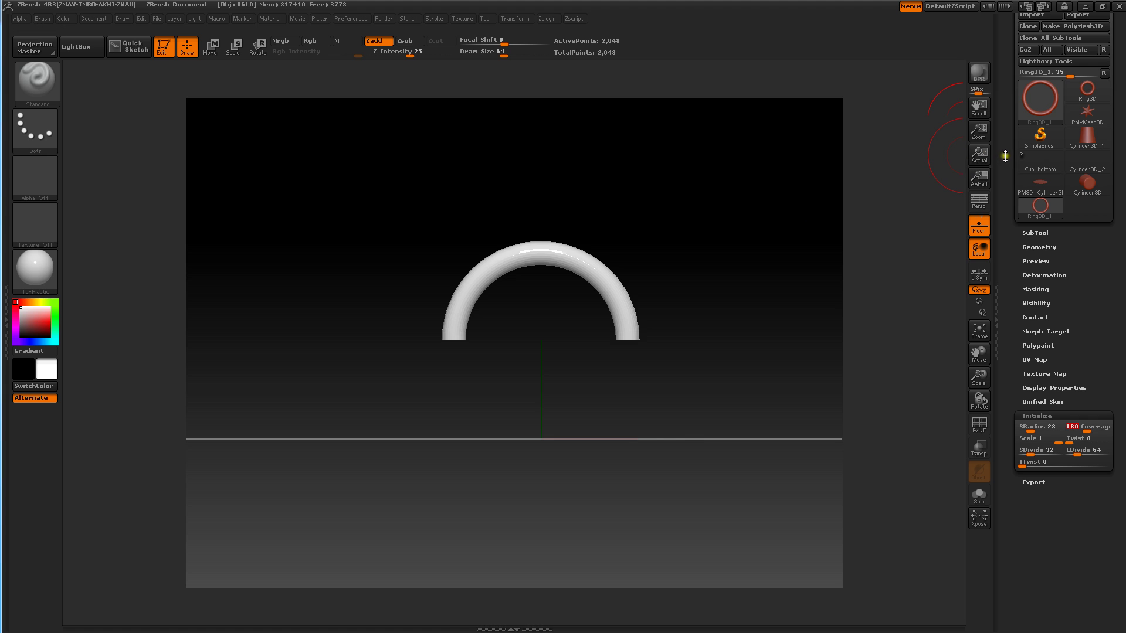
left_click_drag(1005, 155, 1010, 256)
left_click(1060, 61)
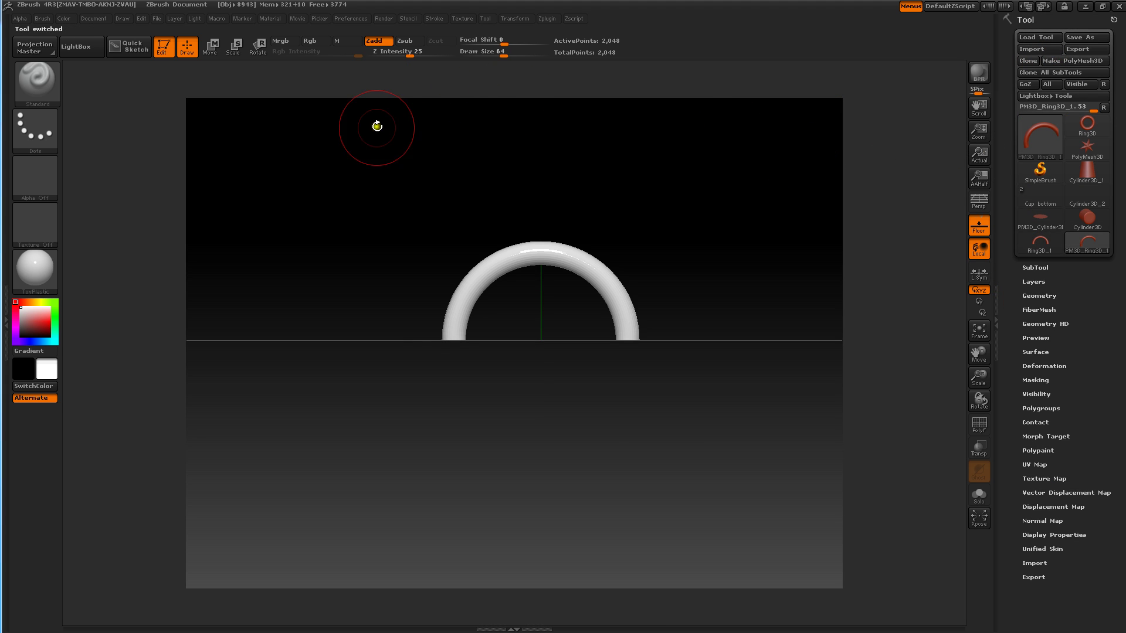
- Rotate the half ring a quarter turn counterclockwise into a C shape and raise it to rest on the floor line
left_click(258, 47)
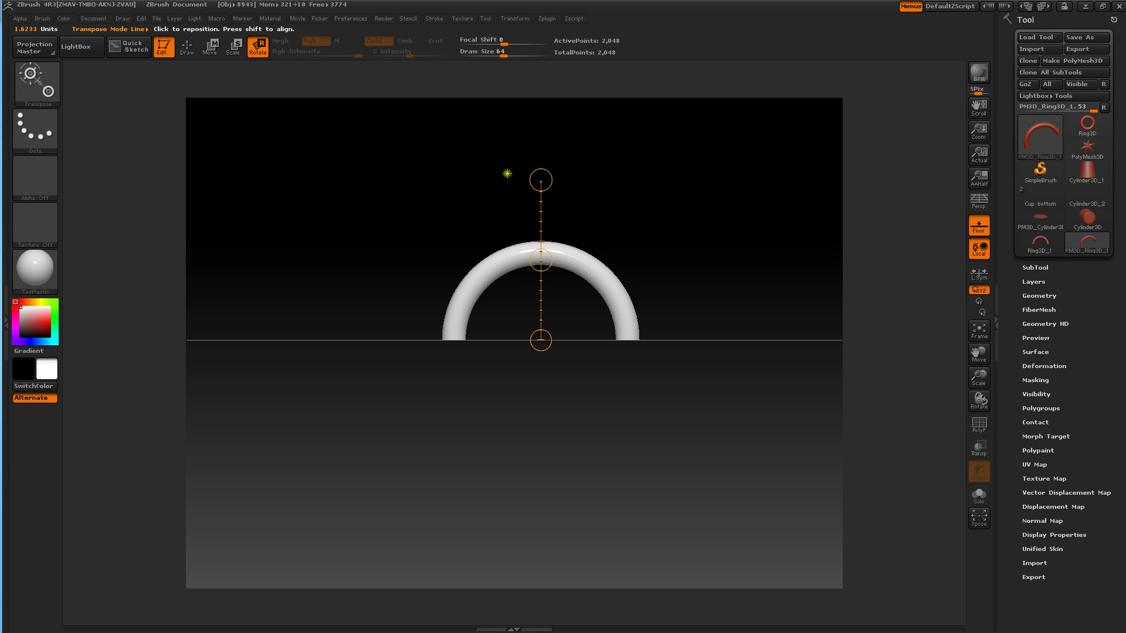
left_click_drag(539, 177, 432, 330)
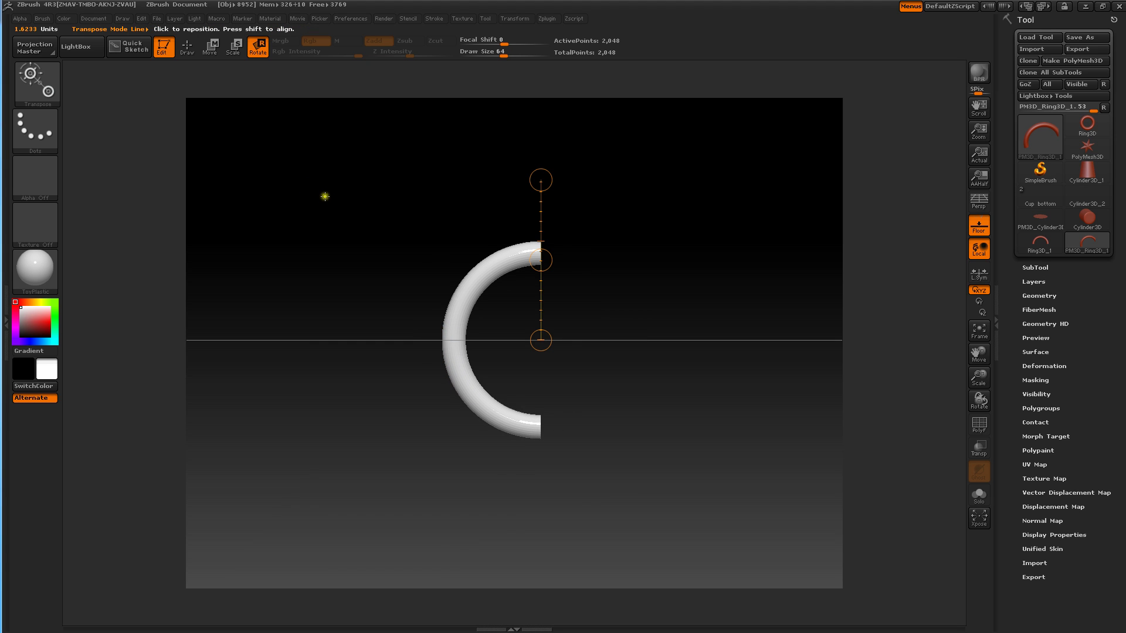
left_click(210, 46)
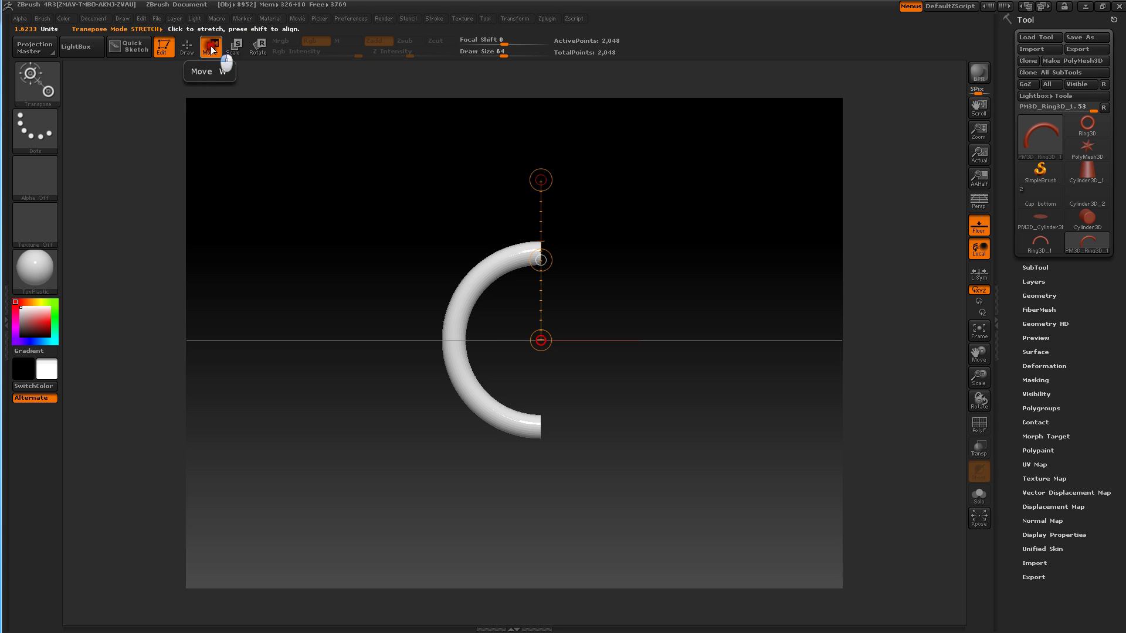
left_click_drag(538, 260, 537, 162)
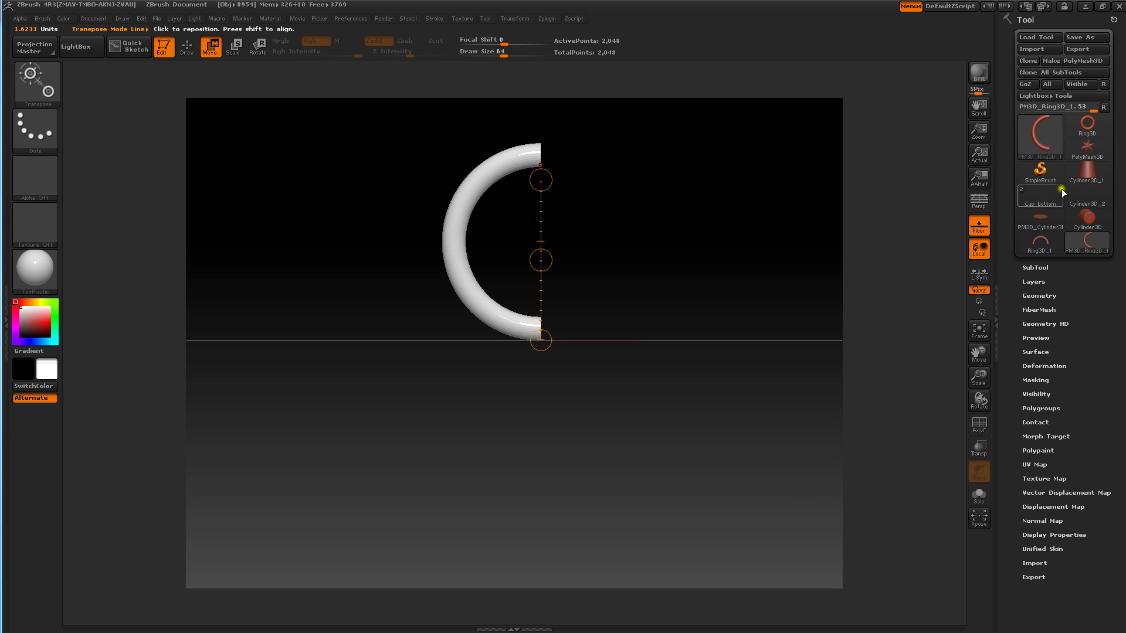
- Return to the Cup bottom tool and append the PM3D_Ring3D_1 half ring as a subtool
mouse_move(1095, 230)
mouse_move(1095, 254)
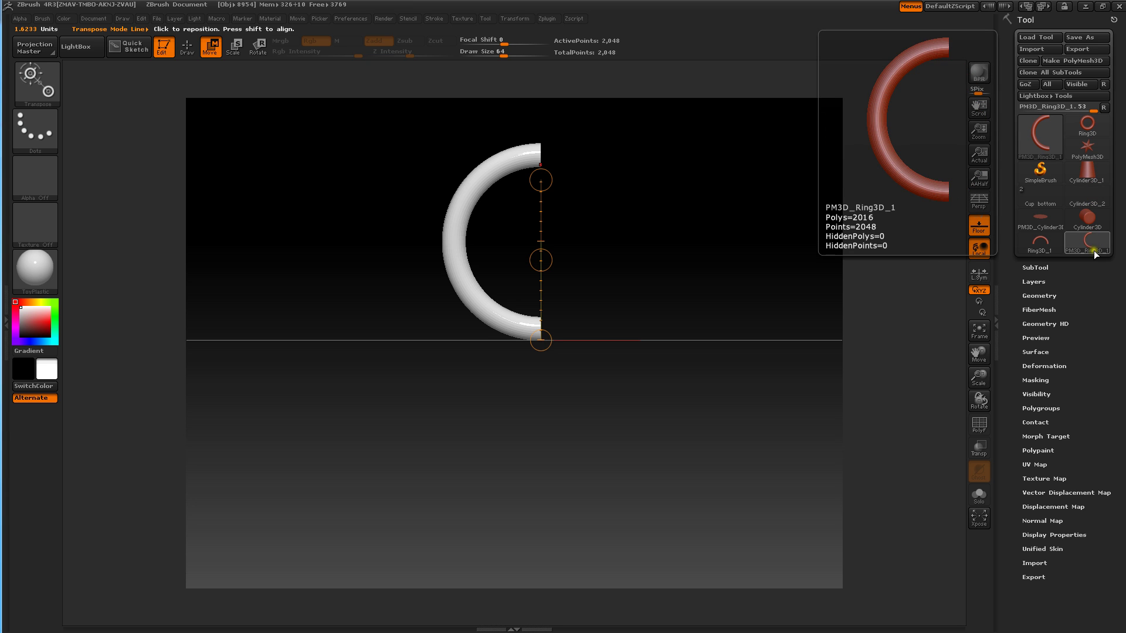
left_click(1039, 202)
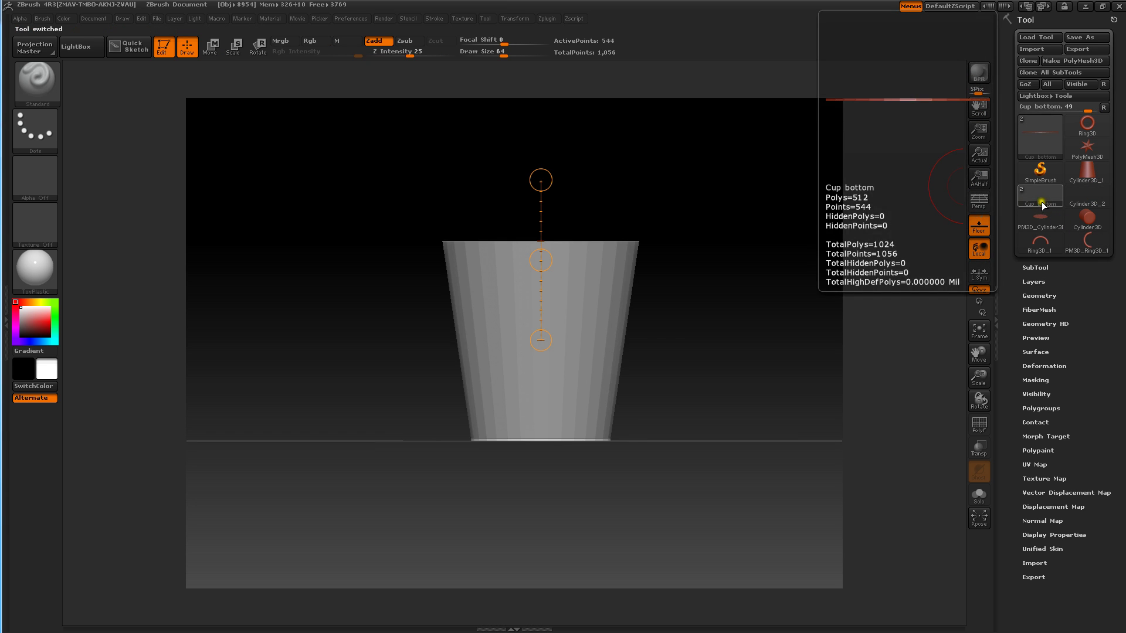
left_click(1029, 267)
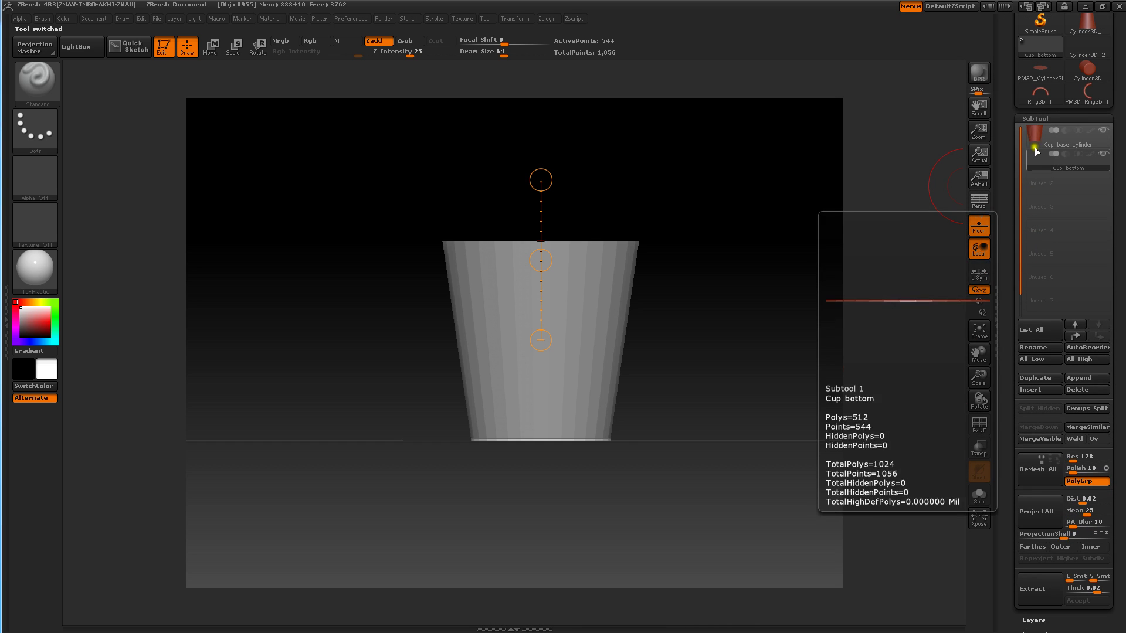
mouse_move(1035, 144)
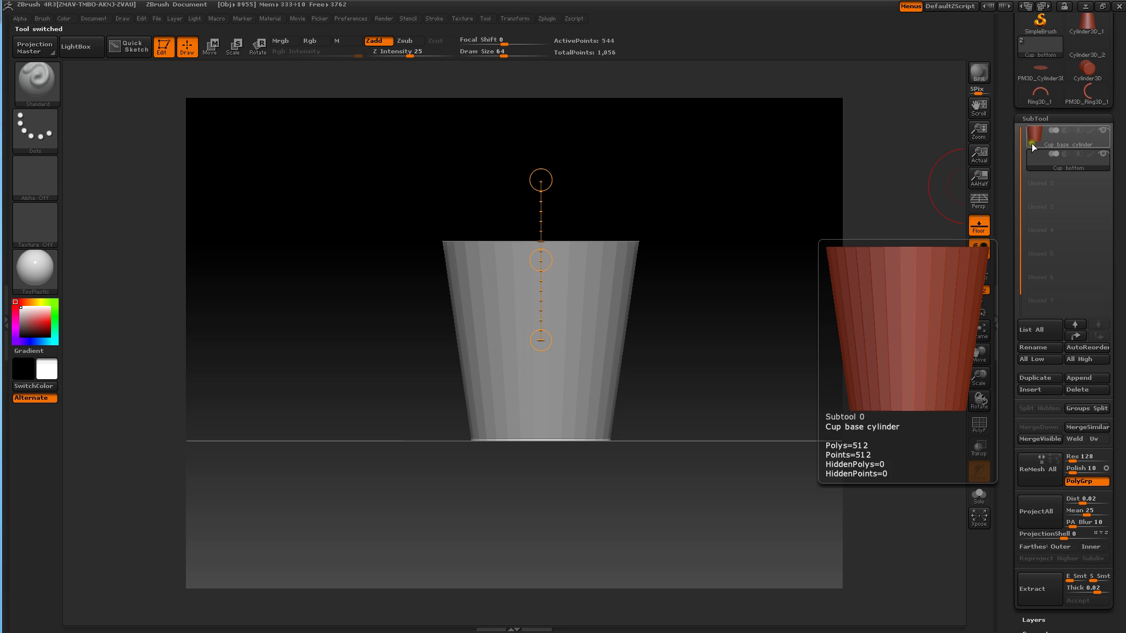
mouse_move(1086, 104)
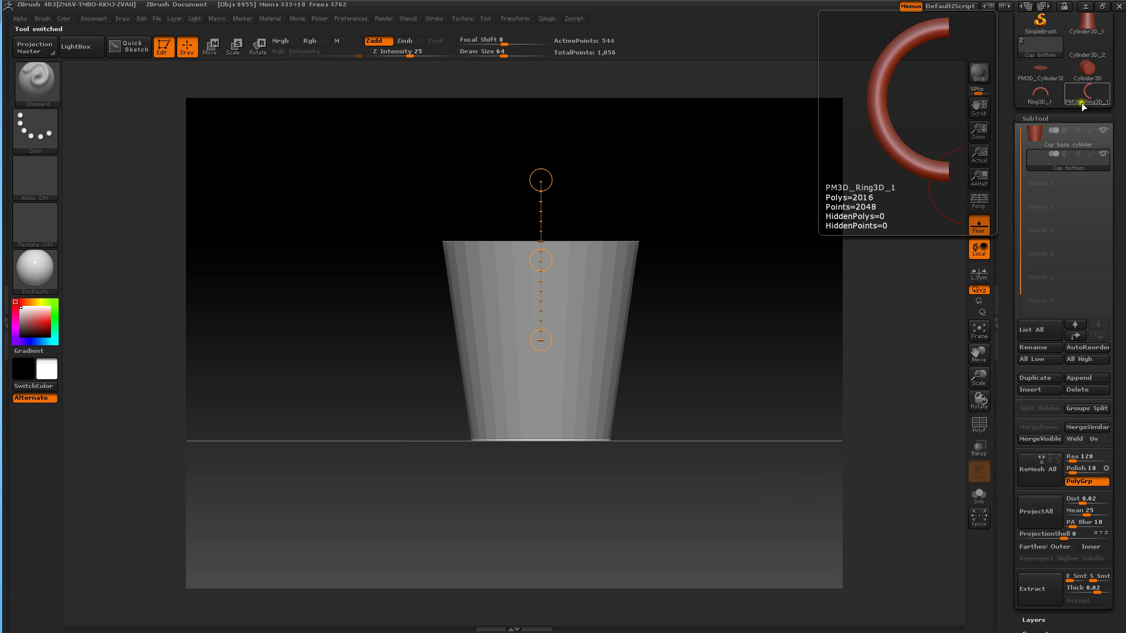
left_click(1078, 379)
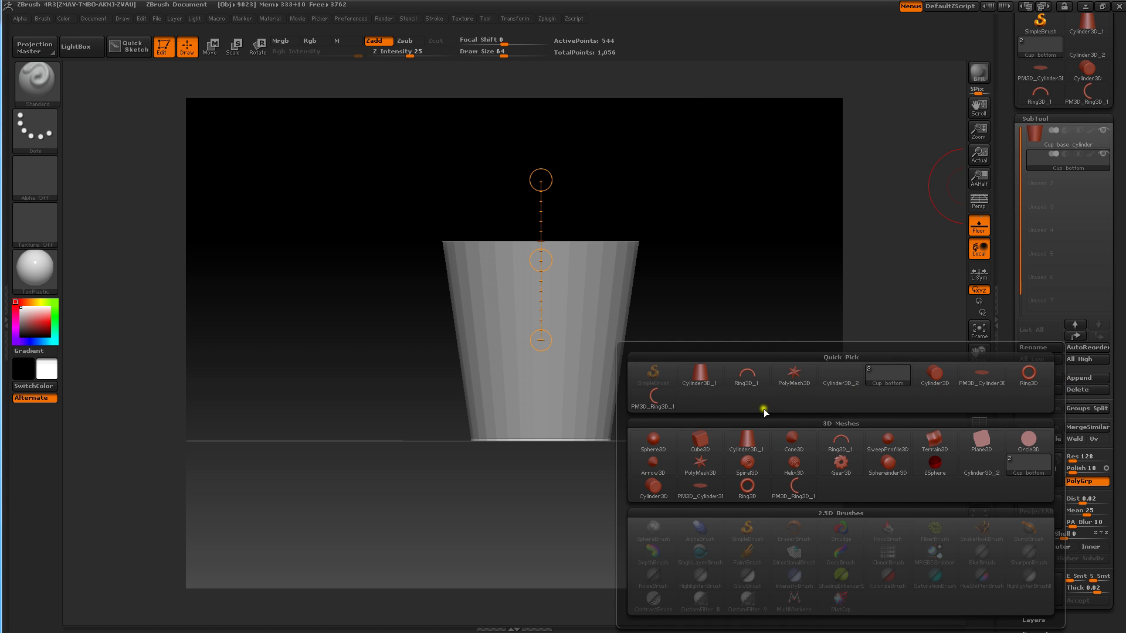
left_click(791, 488)
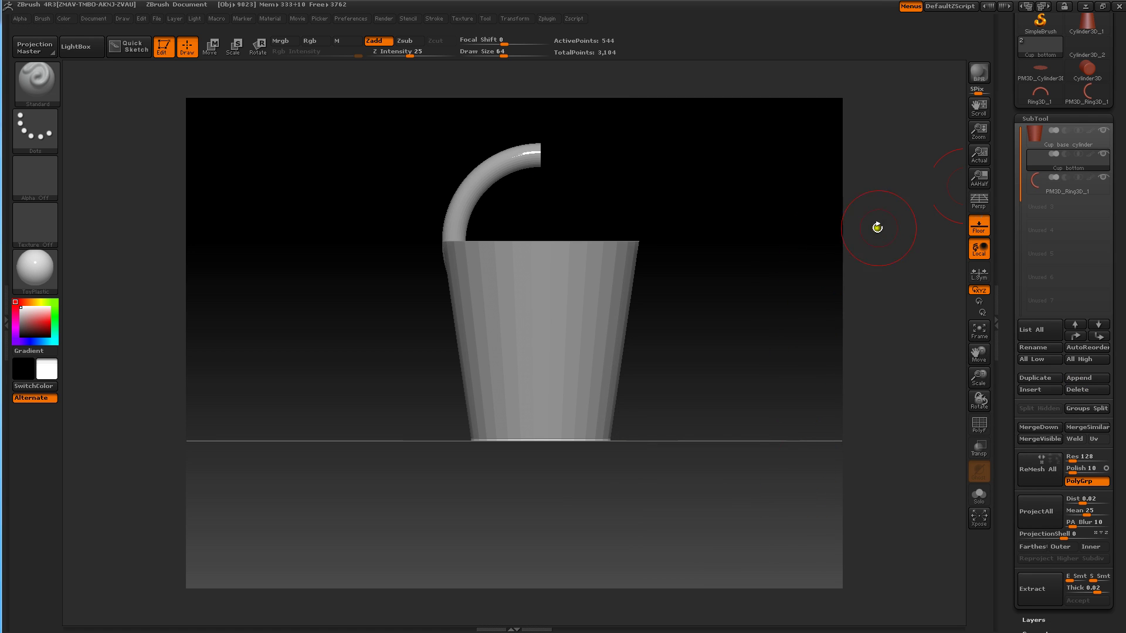
- Make the appended half ring the active subtool and rename it Cup handle
left_click(1041, 184)
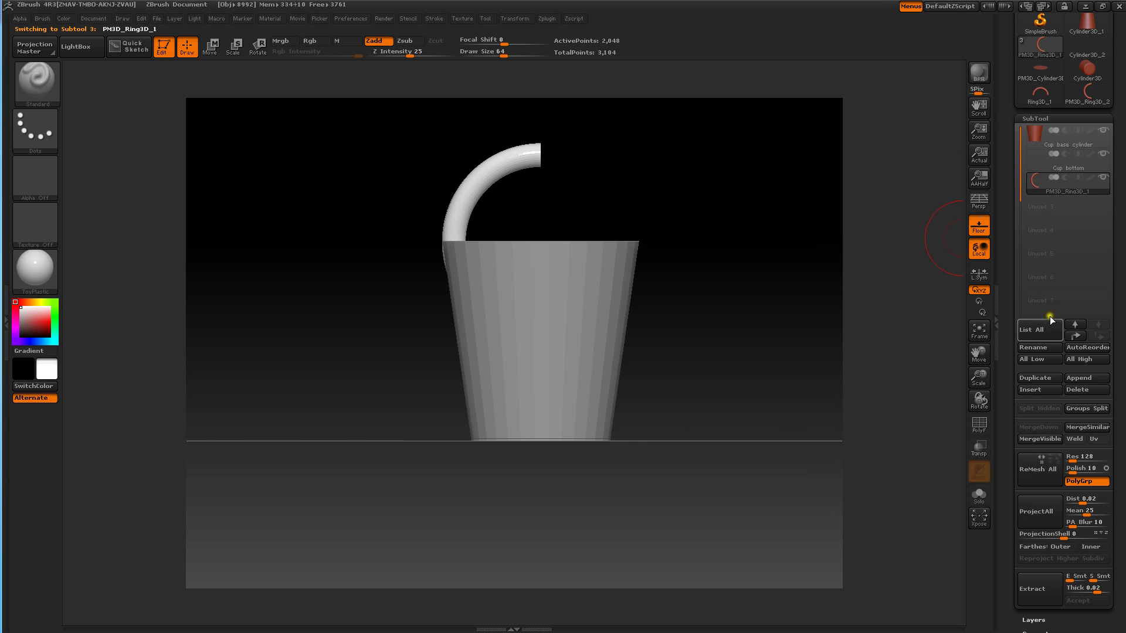
left_click(1036, 348)
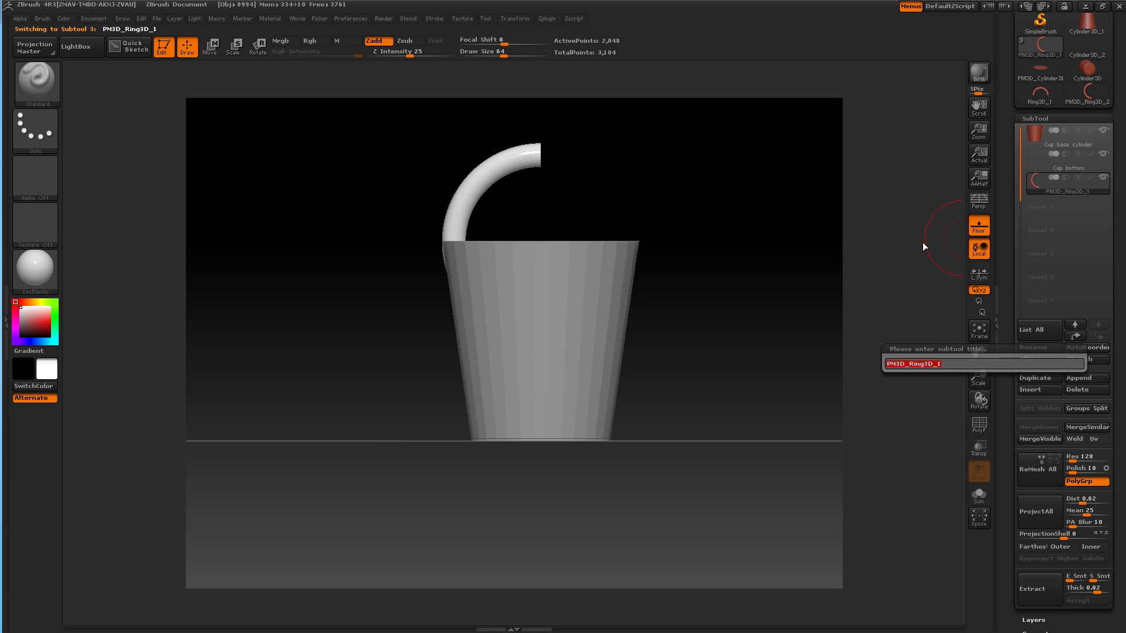
type("cup handle")
key("Return")
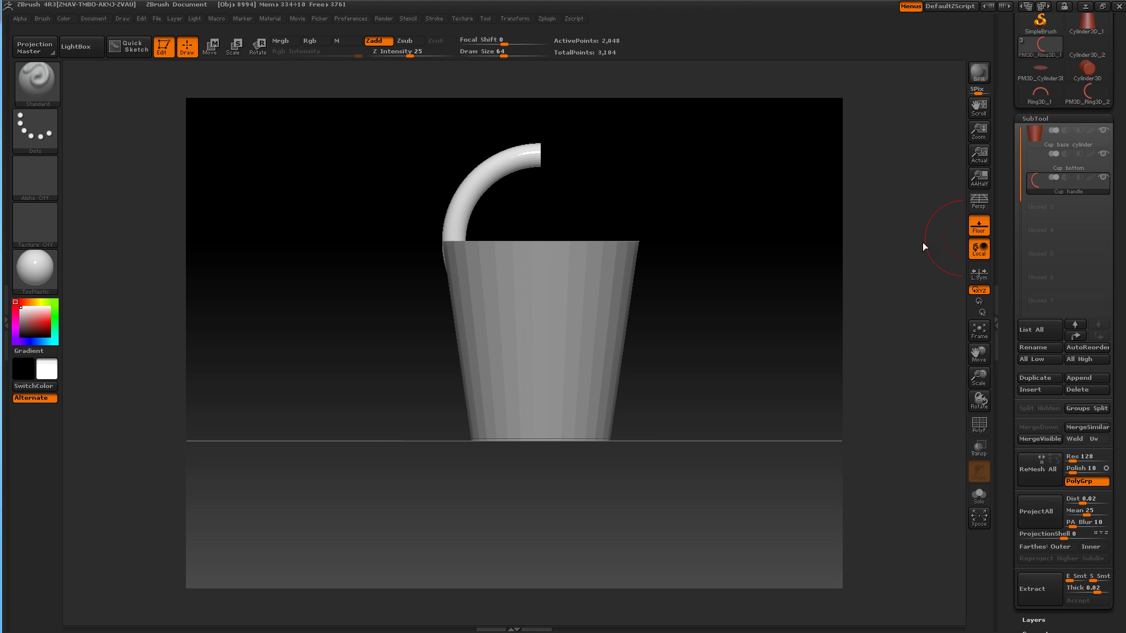
- Move the Cup handle out beside the cup's left wall and tilt it to follow the wall's slant
mouse_move(1035, 185)
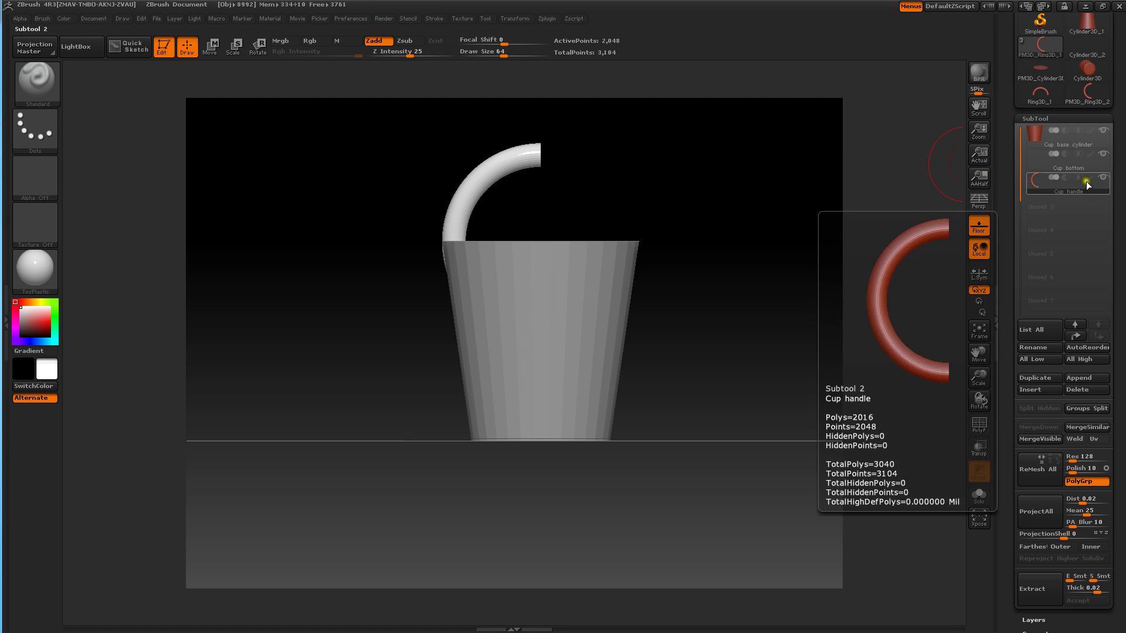
left_click(208, 51)
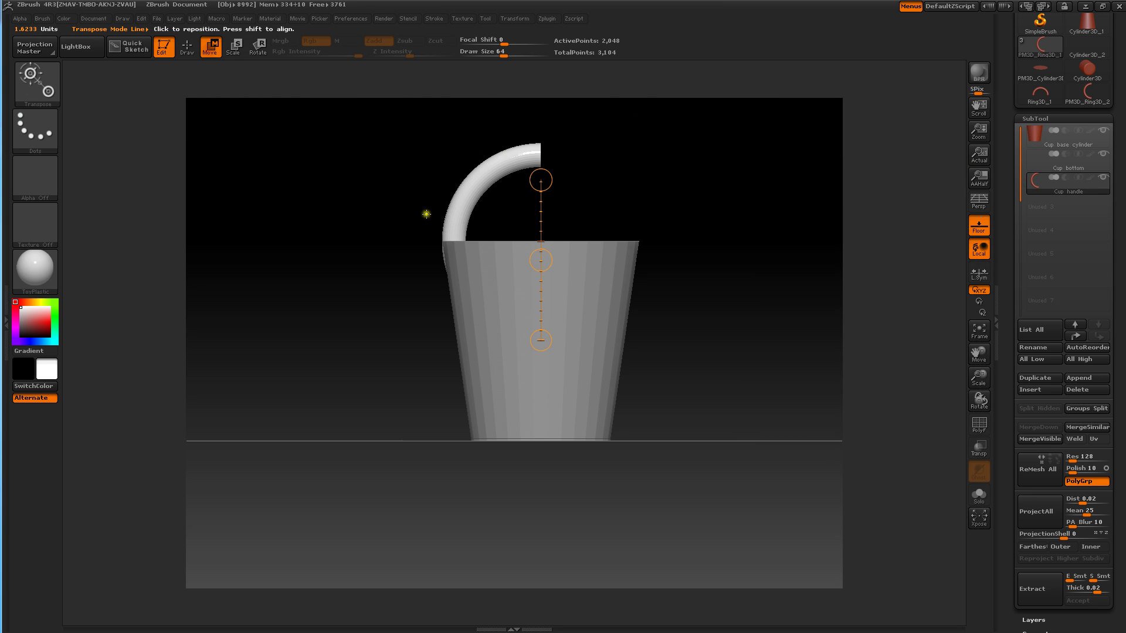
left_click_drag(540, 259, 437, 354)
left_click(257, 49)
left_click_drag(536, 174, 515, 179)
- Scale the Cup handle down uniformly and shift it so both ends meet the cup's left wall
left_click(235, 47)
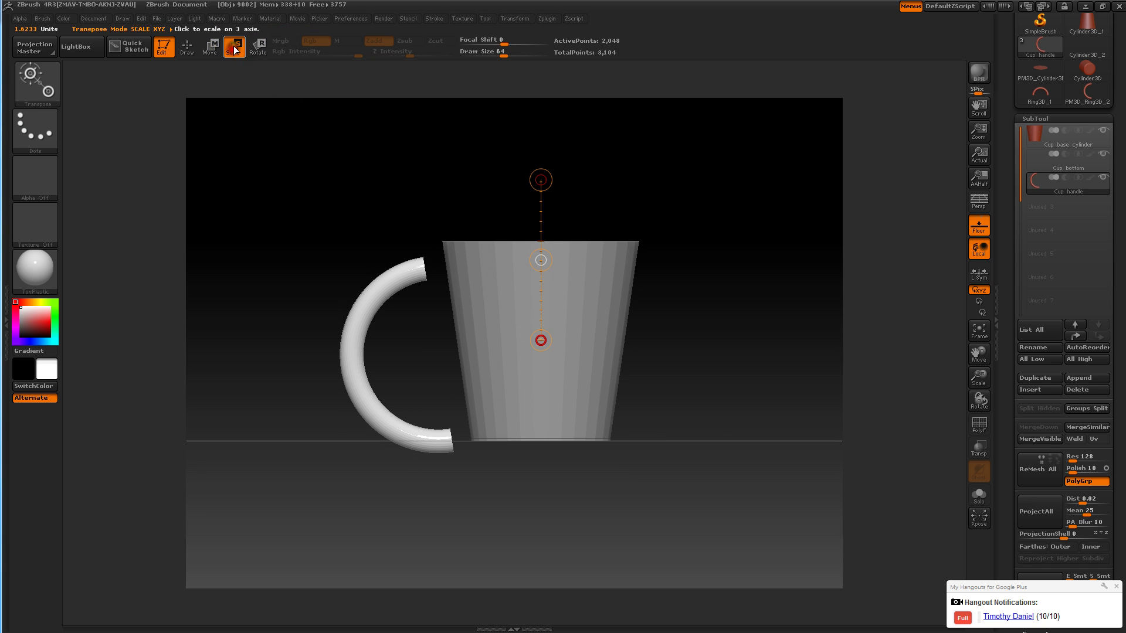
left_click_drag(541, 180, 514, 243)
left_click(216, 48)
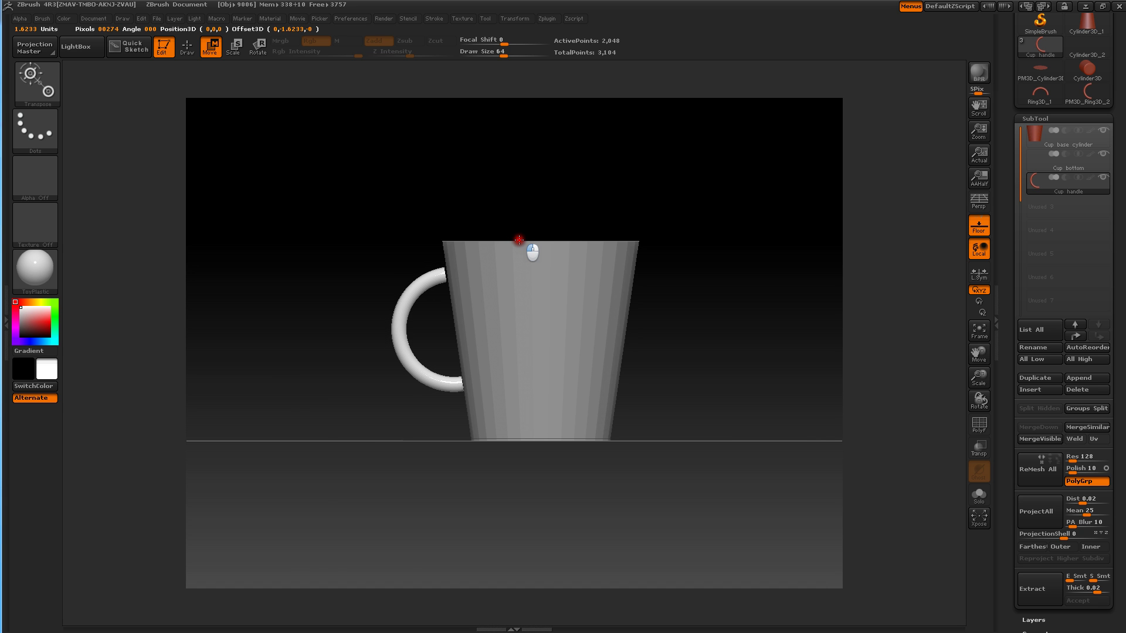
left_click_drag(521, 240, 487, 188)
left_click_drag(383, 191, 361, 171)
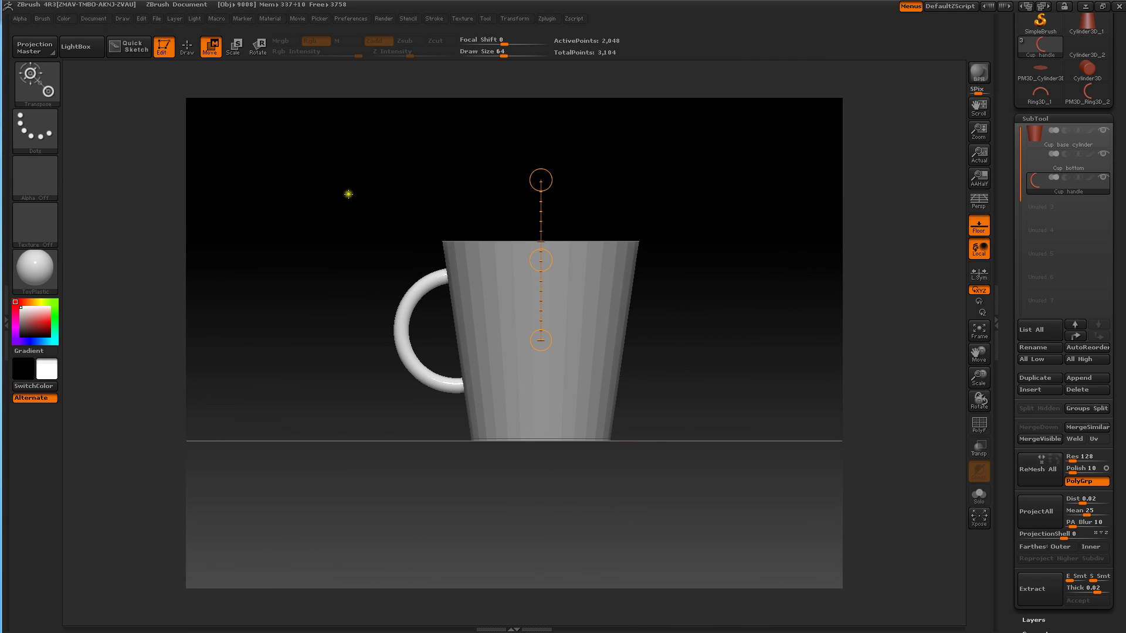
- Scale the Cup handle slightly narrower across its width and return to Draw mode
left_click(226, 52)
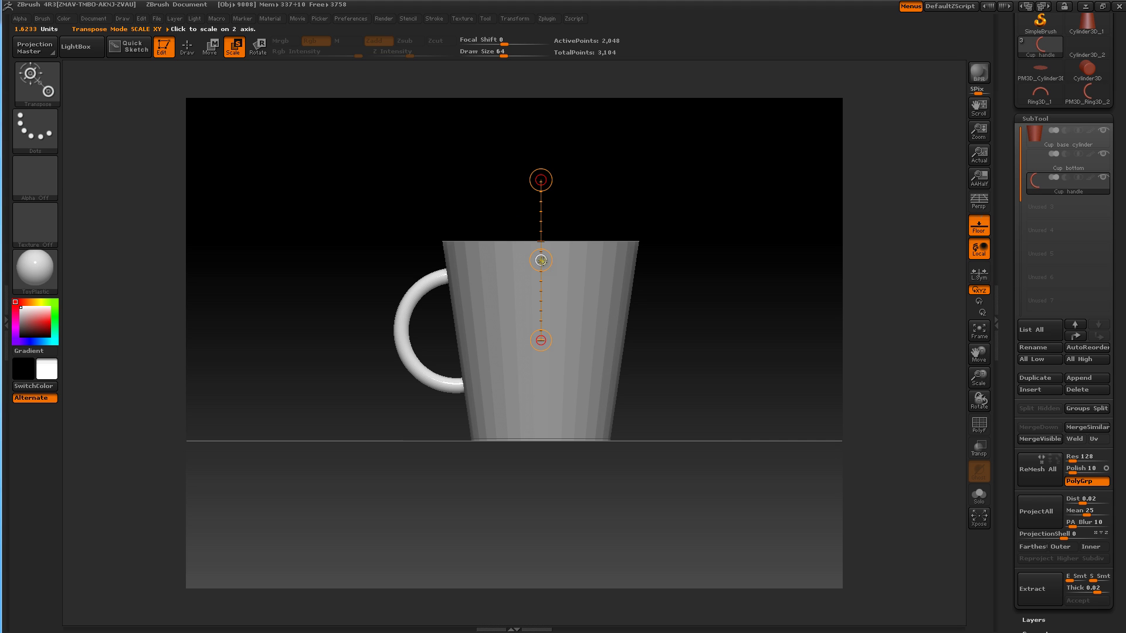
mouse_move(541, 260)
left_mouse_down()
mouse_move(538, 247)
mouse_move(543, 258)
left_mouse_up()
mouse_move(350, 179)
left_mouse_down()
mouse_move(385, 207)
mouse_move(349, 182)
mouse_move(351, 248)
mouse_move(329, 284)
mouse_move(354, 244)
mouse_move(329, 199)
mouse_move(355, 177)
left_mouse_up()
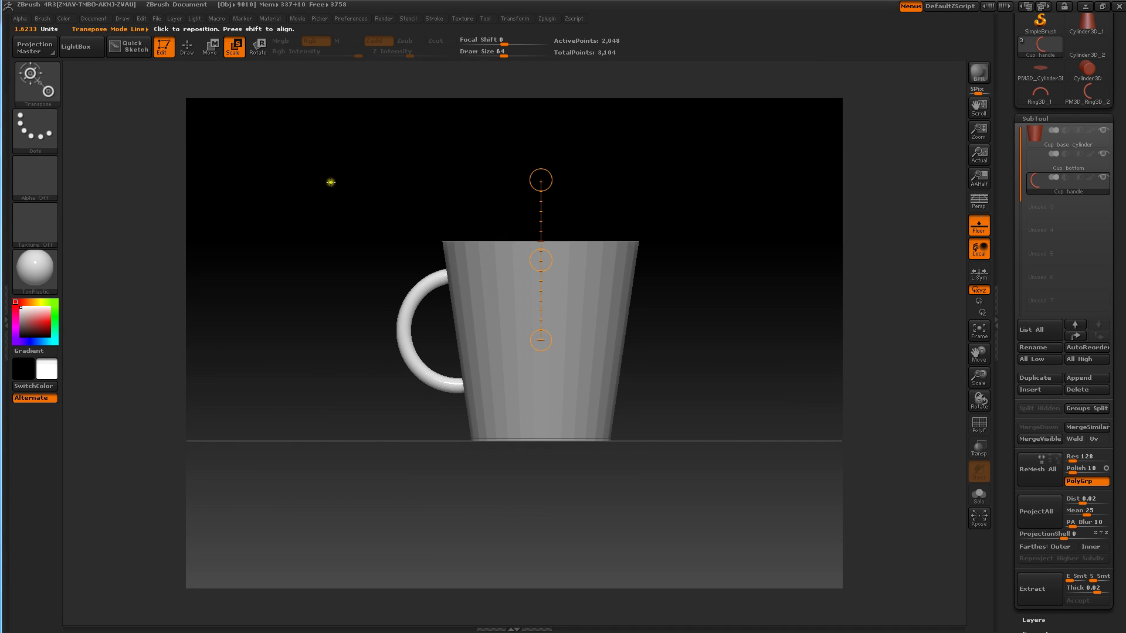
left_click(183, 50)
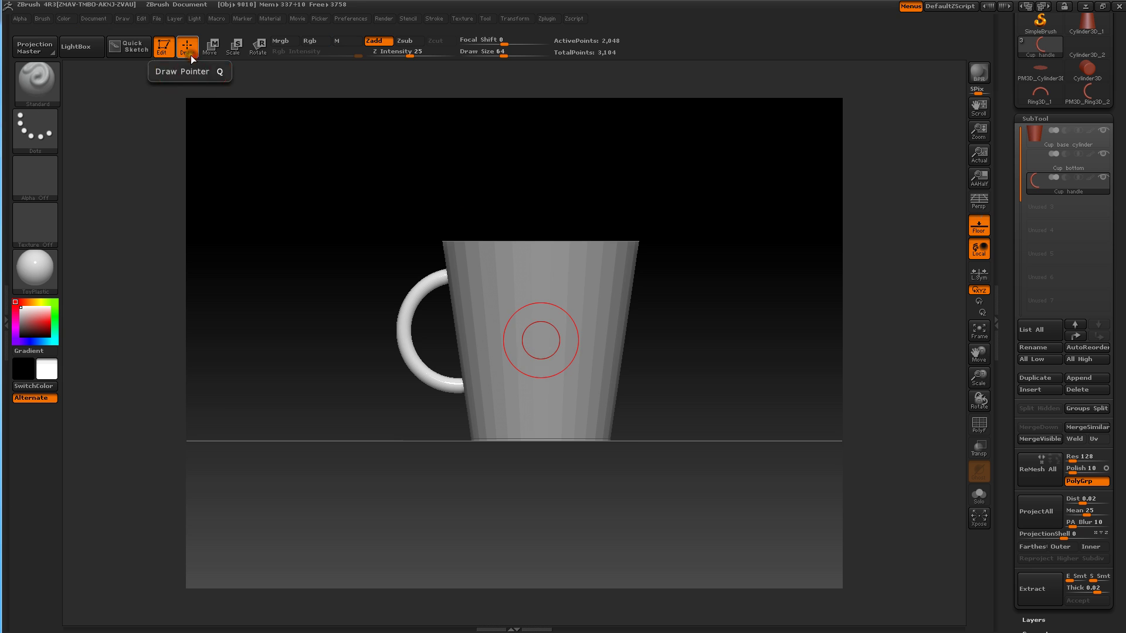
- Make Cup base cylinder the active subtool and fill it with white and the current material, using Mrgb with Zadd off
left_click(1033, 159)
mouse_move(796, 189)
left_mouse_down()
mouse_move(796, 315)
mouse_move(783, 198)
mouse_move(779, 221)
mouse_move(794, 261)
mouse_move(794, 203)
mouse_move(786, 213)
mouse_move(789, 193)
mouse_move(784, 221)
mouse_move(794, 223)
mouse_move(788, 199)
mouse_move(787, 227)
mouse_move(799, 234)
mouse_move(768, 205)
mouse_move(772, 231)
mouse_move(786, 201)
mouse_move(785, 218)
mouse_move(775, 214)
mouse_move(784, 193)
left_mouse_up()
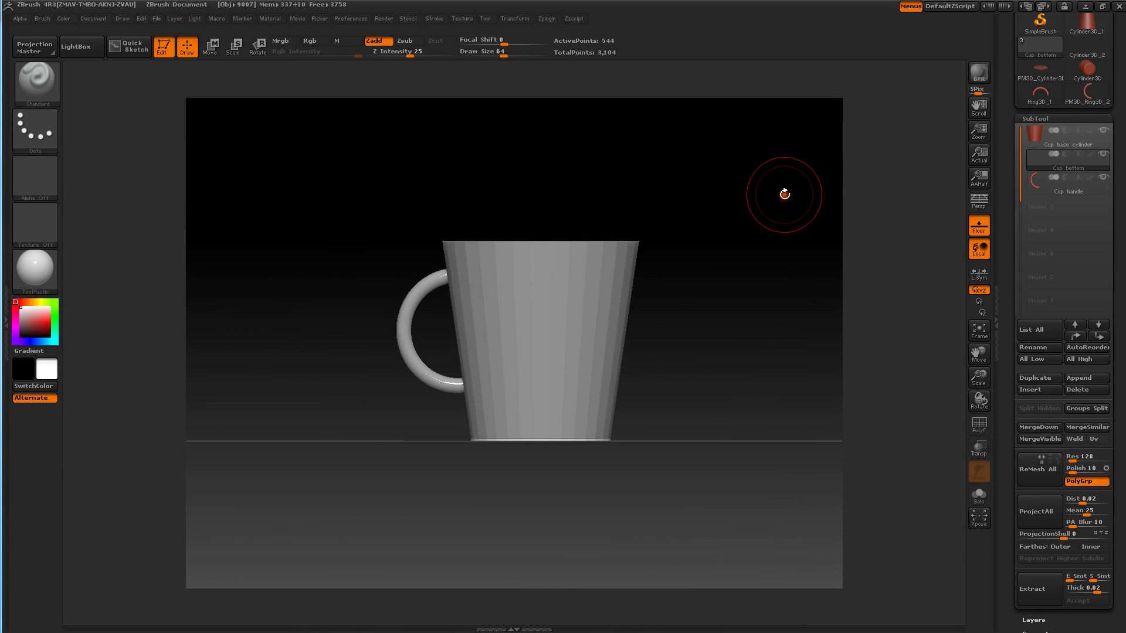
left_click(1035, 137)
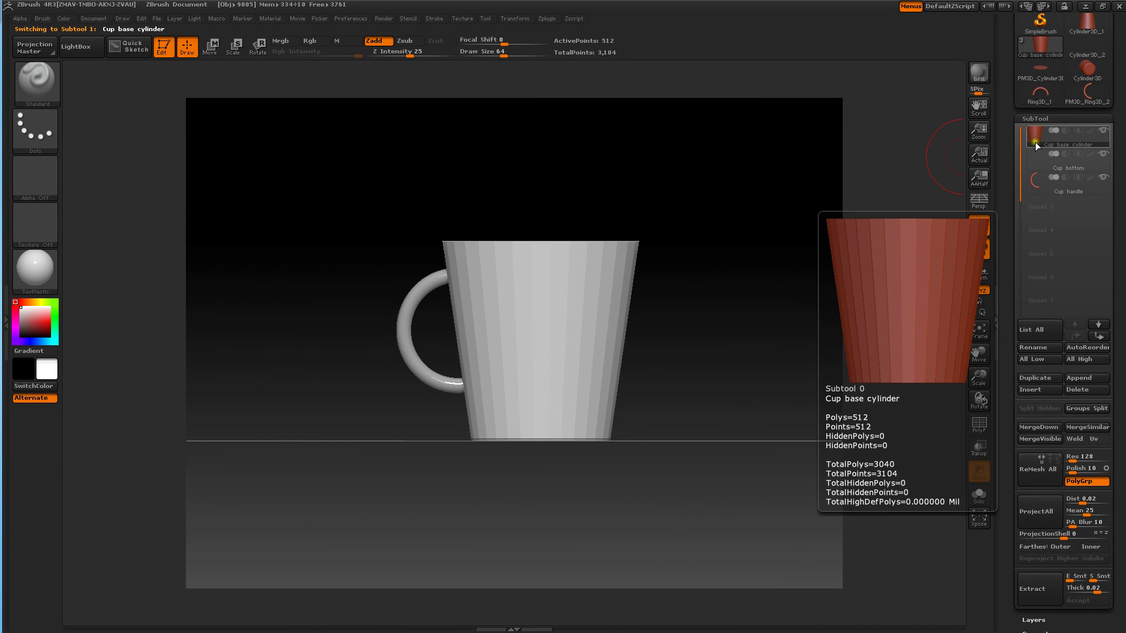
left_click(277, 43)
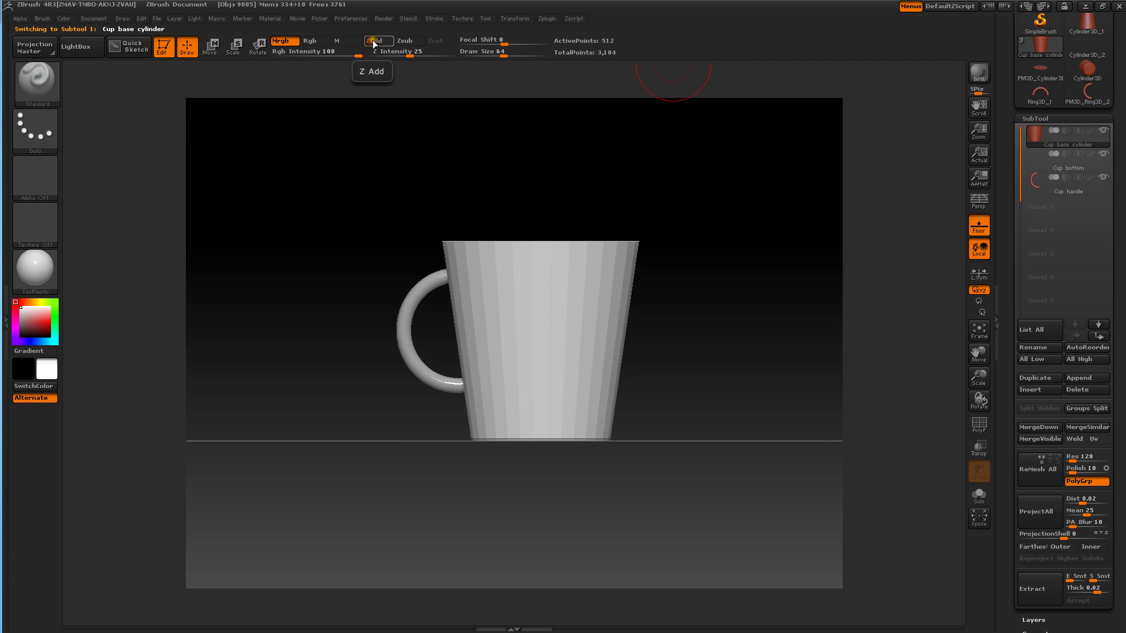
left_click(61, 17)
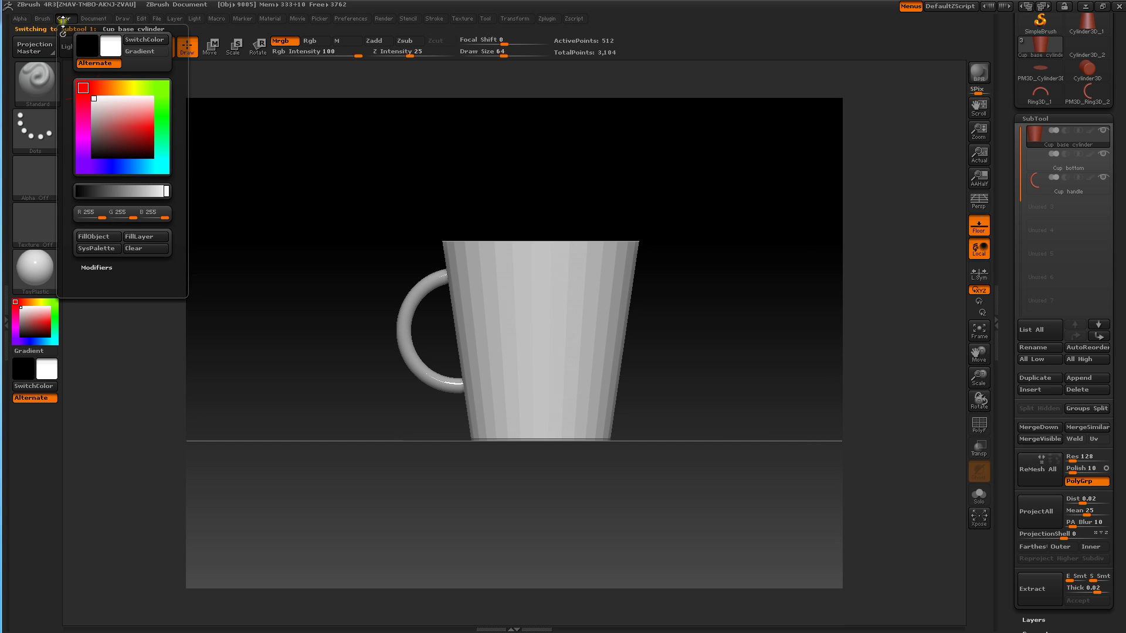
left_click(92, 239)
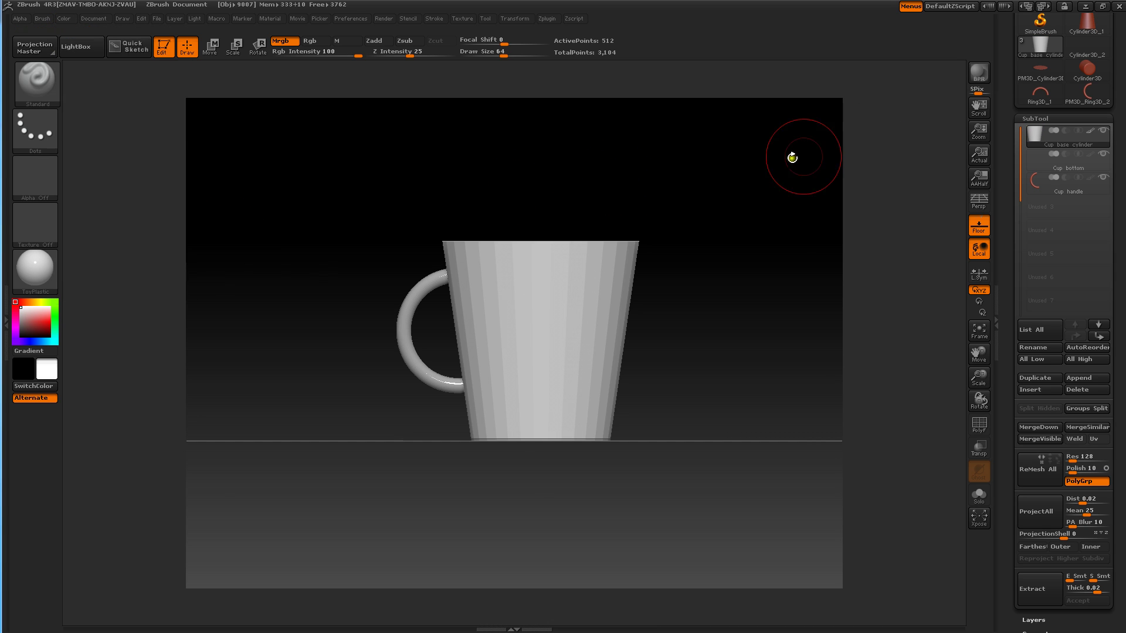
- Fill the Cup bottom and the Cup handle subtools with white and the current material
left_click(1034, 159)
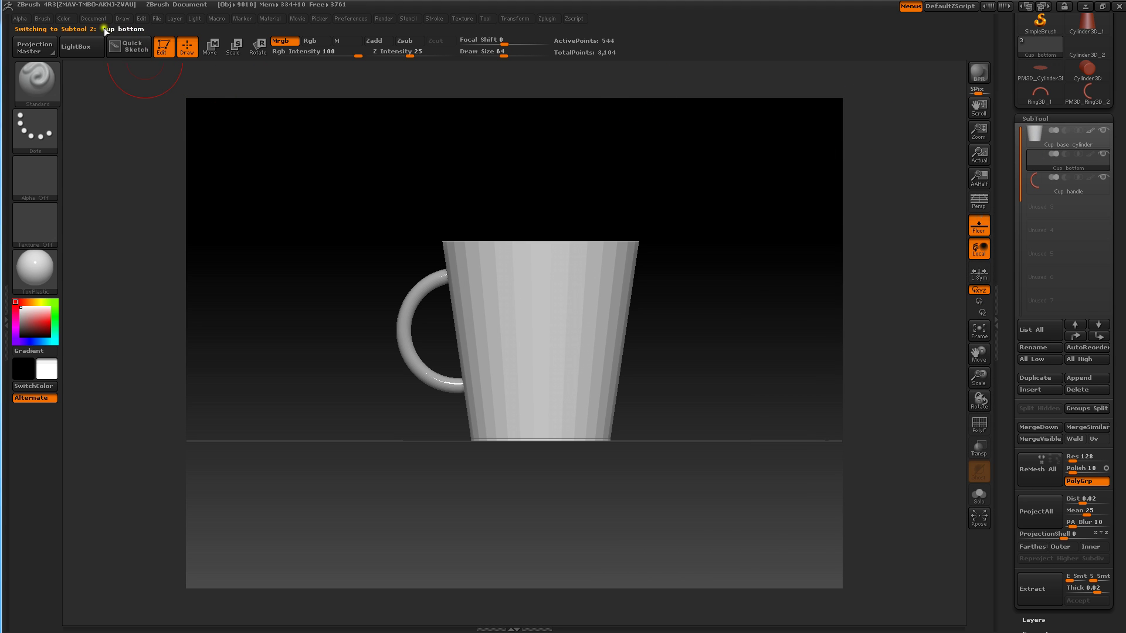
left_click(64, 17)
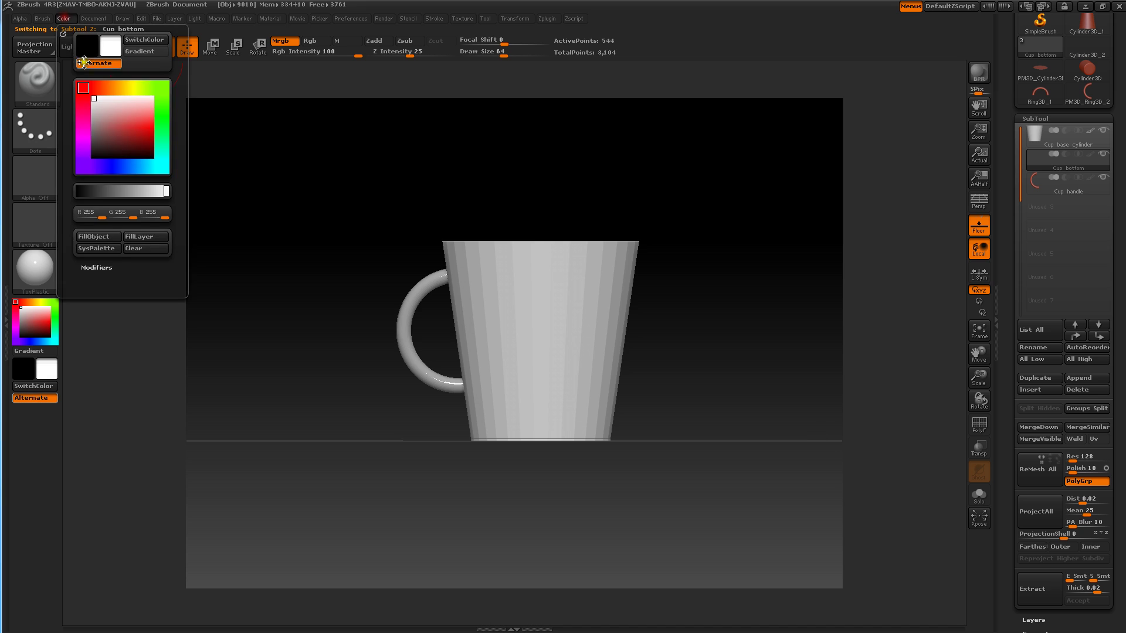
left_click(93, 236)
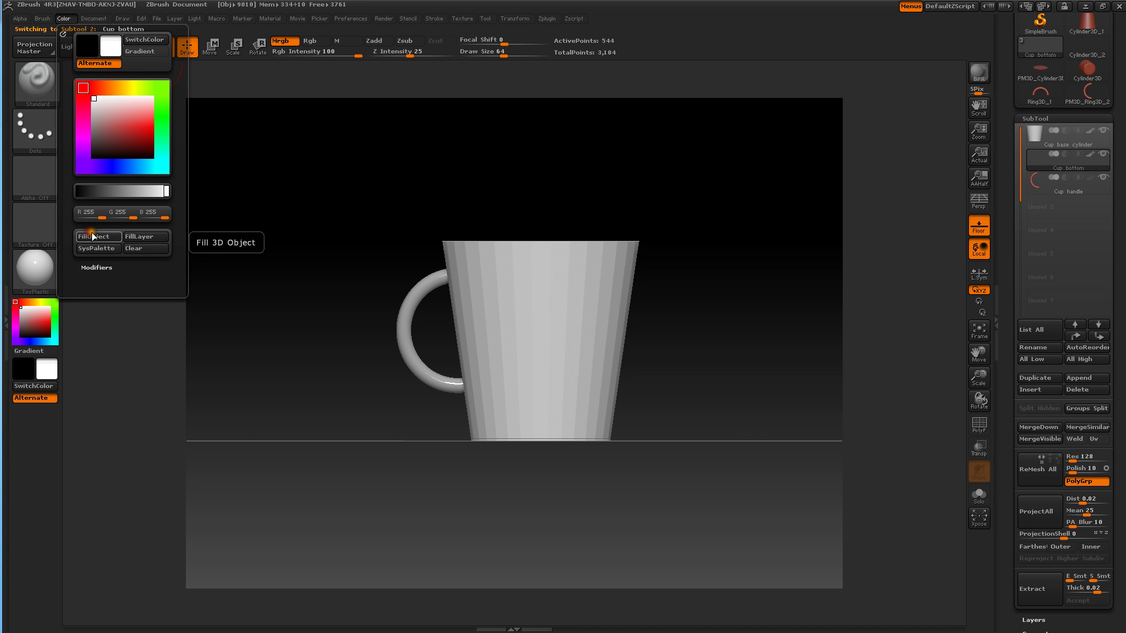
left_click(1032, 180)
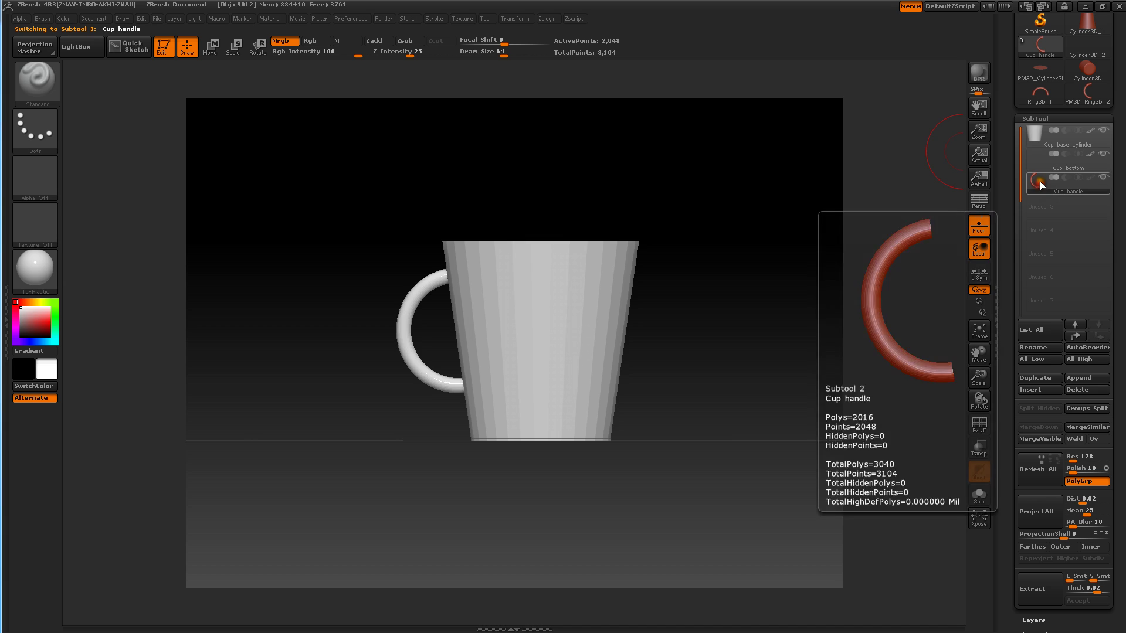
left_click(65, 16)
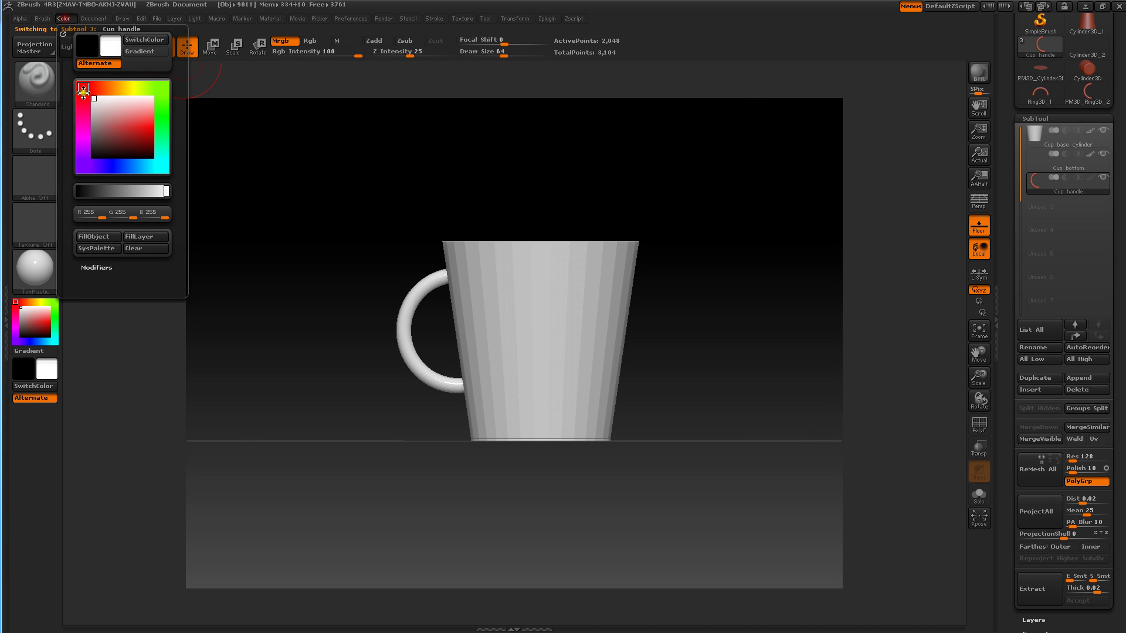
left_click(86, 236)
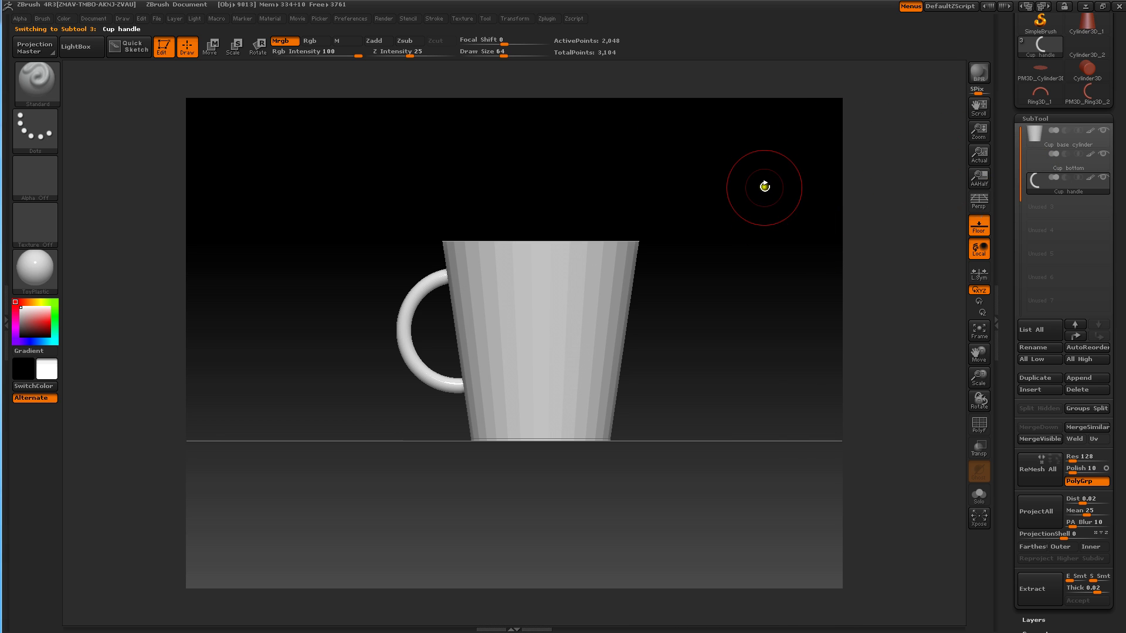
mouse_move(706, 188)
left_mouse_down()
mouse_move(704, 304)
mouse_move(721, 266)
mouse_move(762, 244)
mouse_move(744, 188)
mouse_move(703, 168)
mouse_move(701, 149)
mouse_move(668, 141)
mouse_move(713, 219)
mouse_move(709, 191)
mouse_move(700, 206)
left_mouse_up()
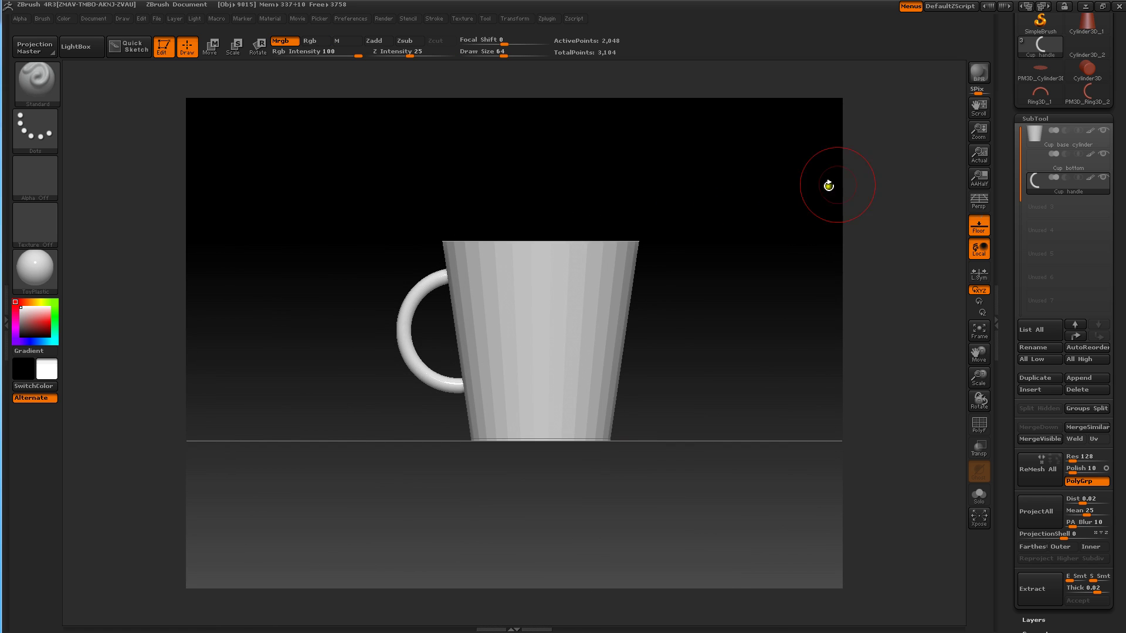
- Make Cup base cylinder the active subtool and divide its geometry three times, up to subdivision level 4
left_click_drag(1010, 143, 1008, 246)
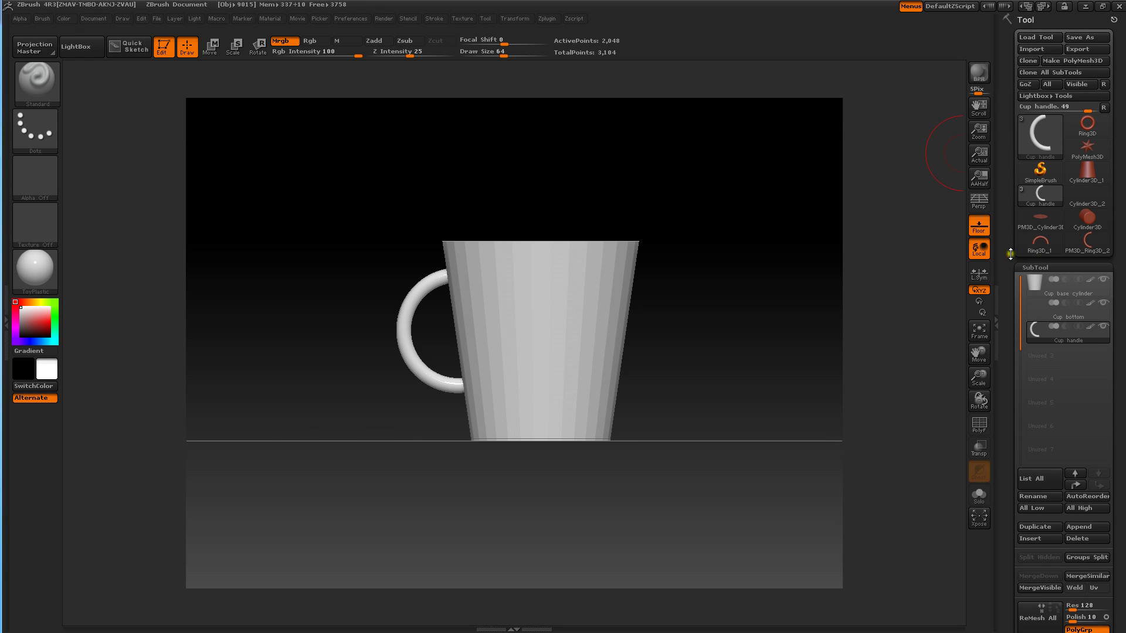
left_click(1034, 283)
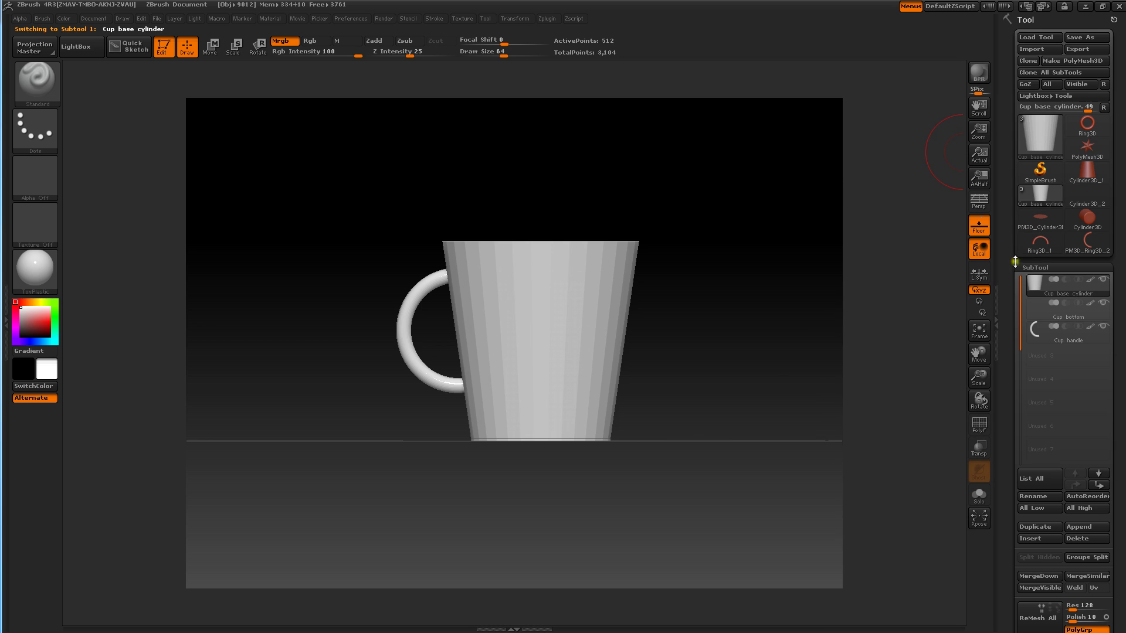
left_click_drag(1008, 301, 999, 166)
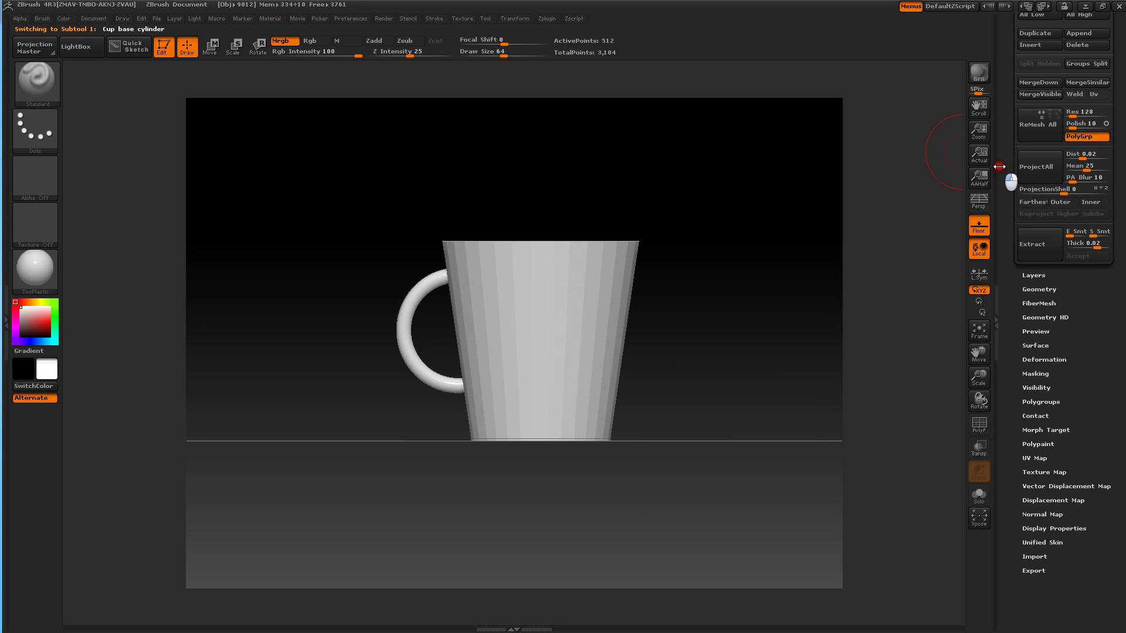
left_click(1039, 289)
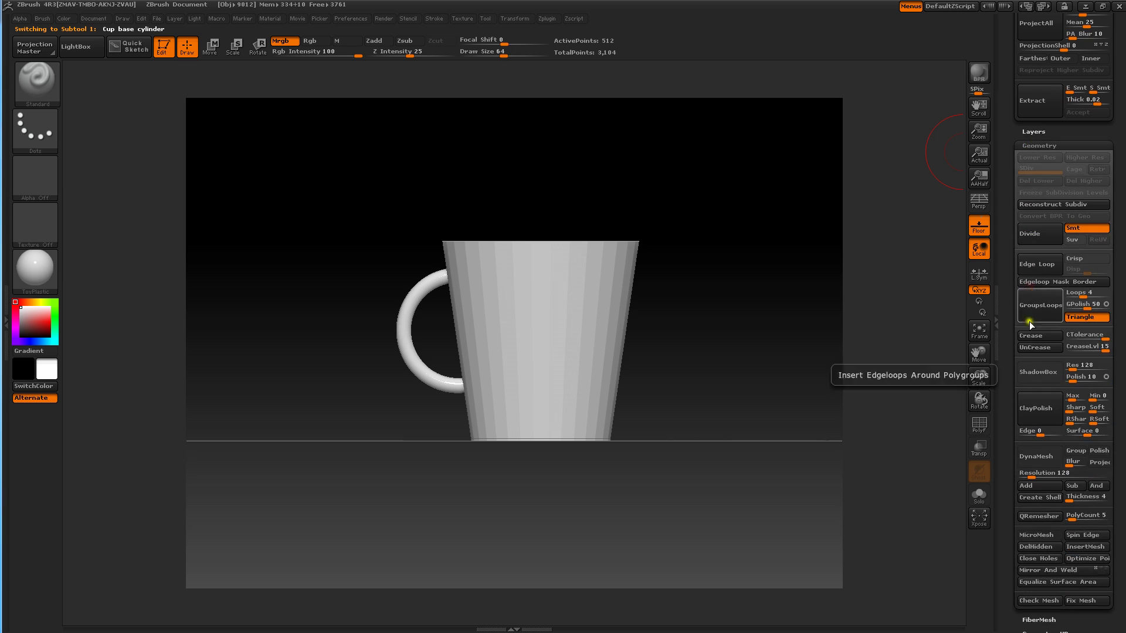
left_click(1036, 236)
left_click(1037, 236)
left_click(1035, 241)
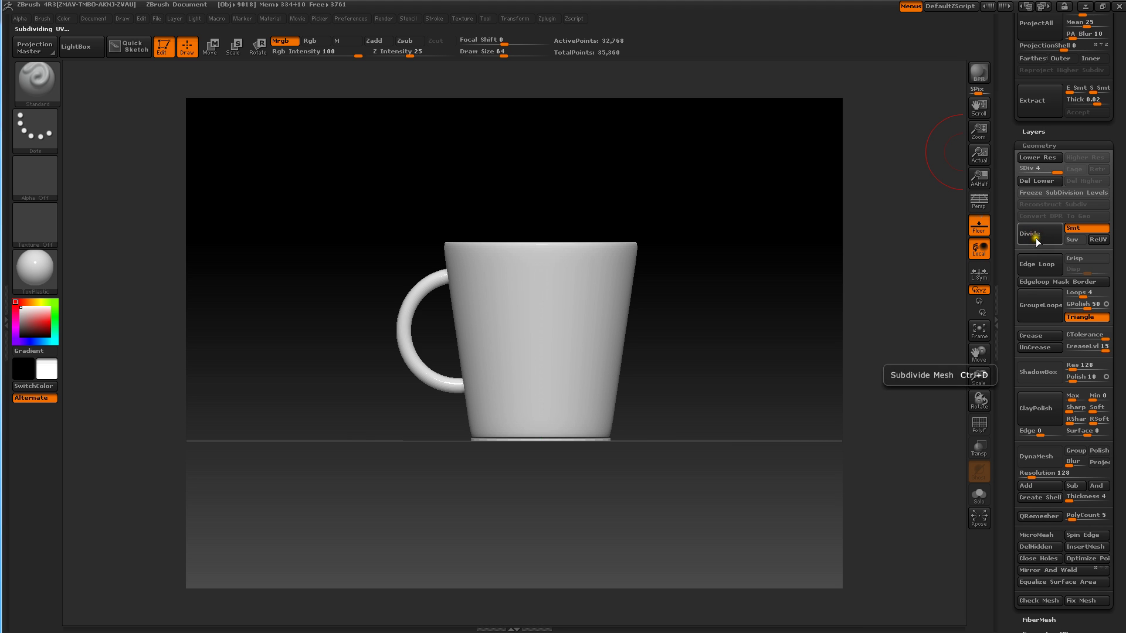
- Divide the Cup bottom and the Cup handle subtools three times each, up to subdivision level 4
left_click_drag(1022, 177, 1002, 305)
left_click(1033, 138)
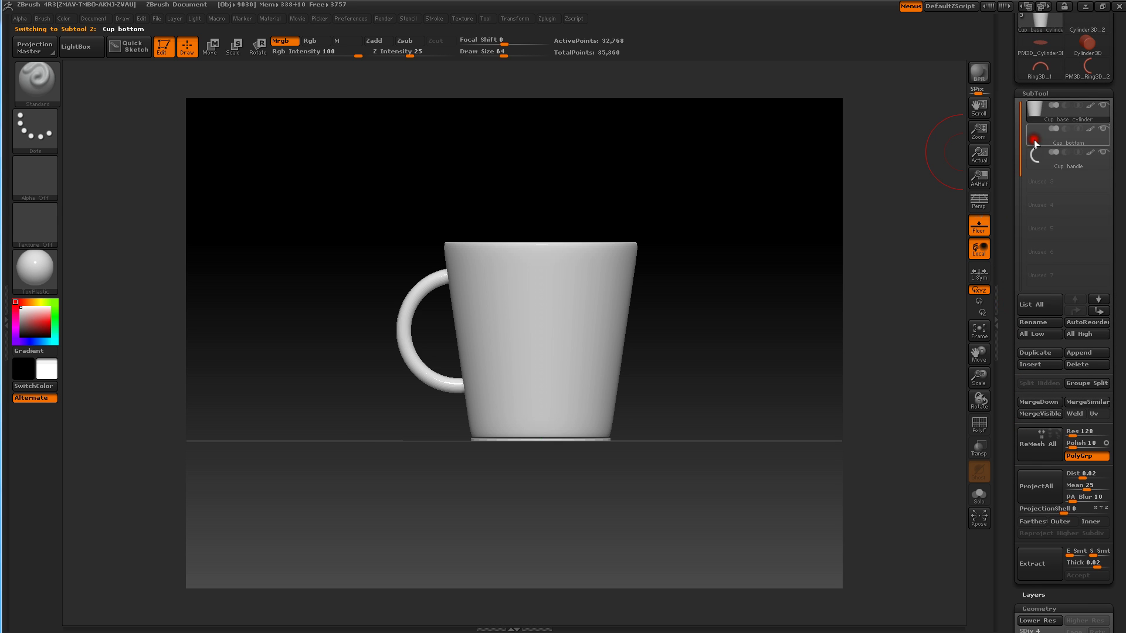
left_click_drag(1009, 312, 1009, 208)
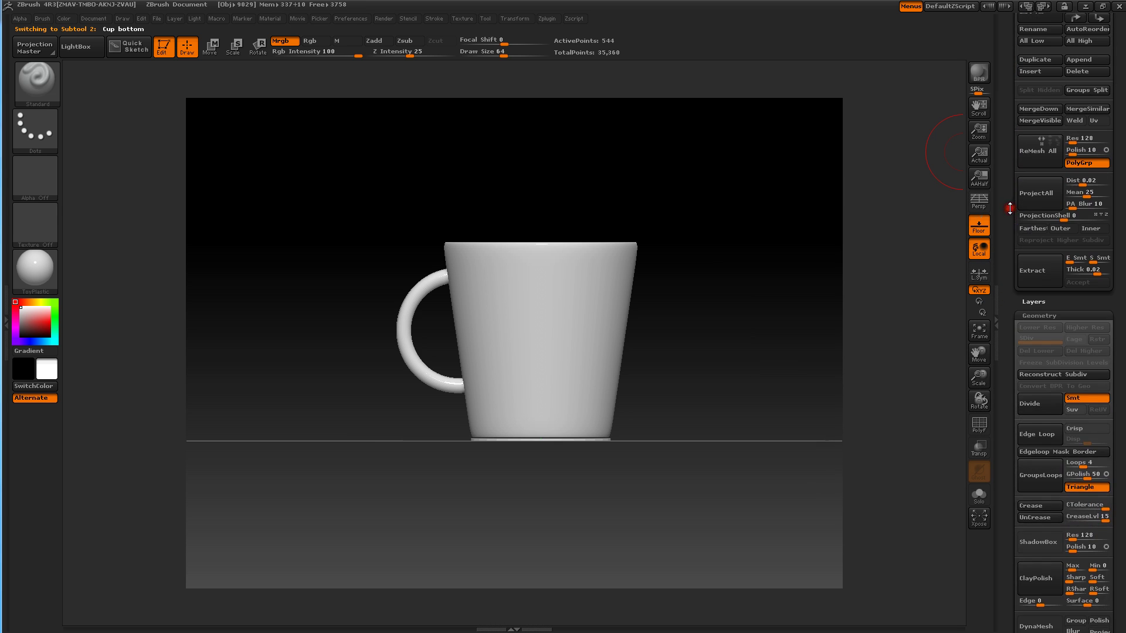
left_click(1033, 405)
left_click(1036, 404)
left_click(1036, 406)
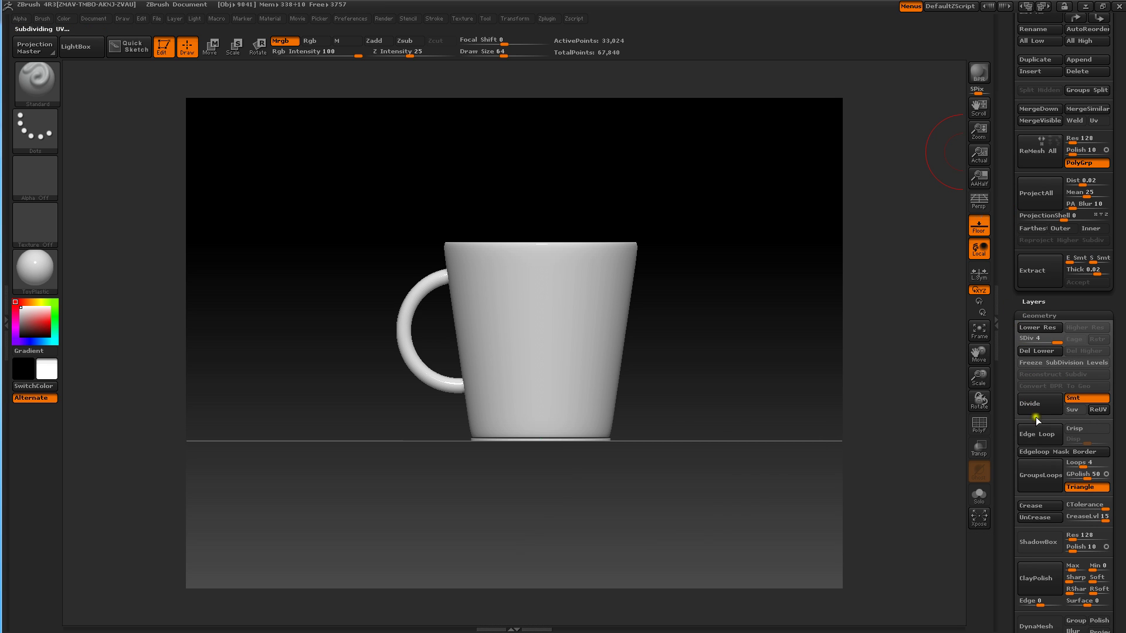
left_click_drag(1010, 217, 996, 177)
left_click(1030, 185)
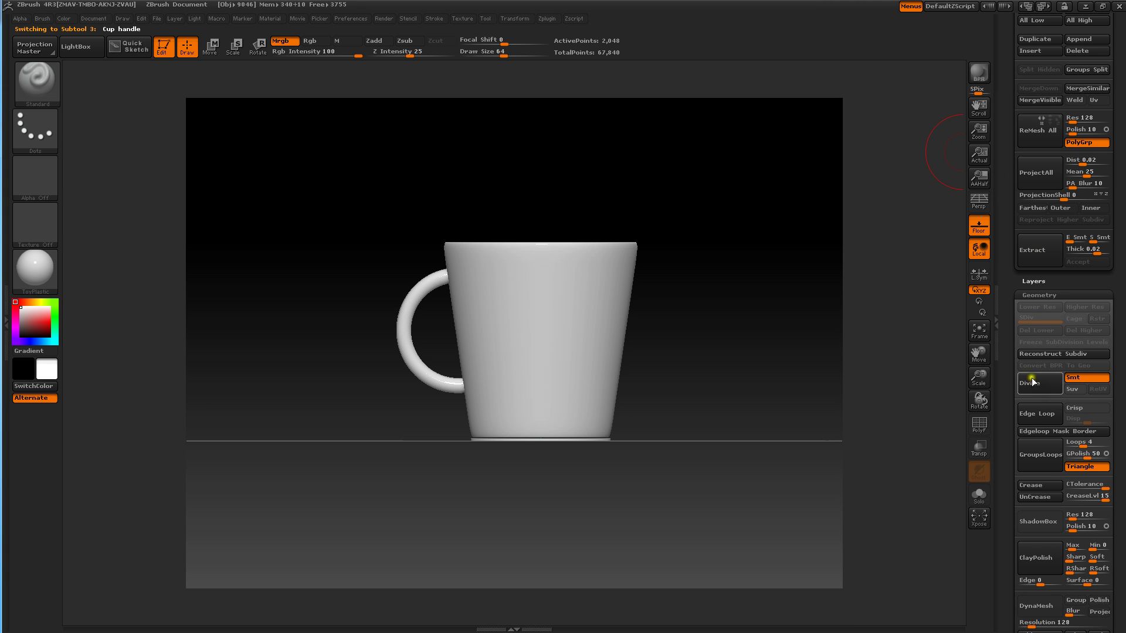
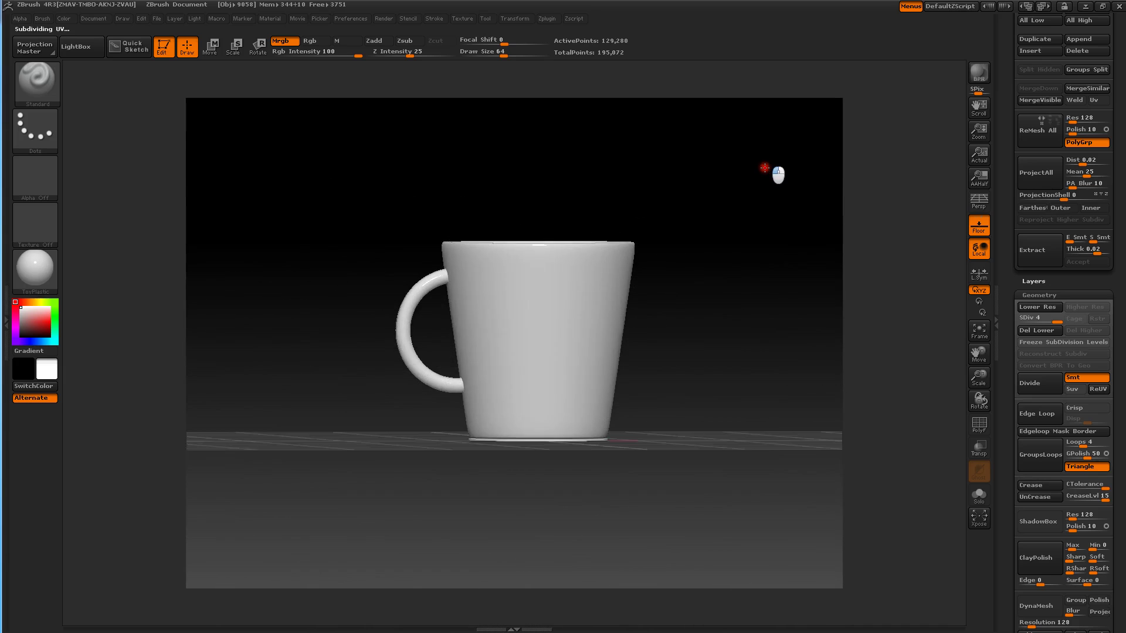
- Make Cup bottom the active subtool and scale it down until its rim no longer sticks out of the cup wall
left_click_drag(1008, 166, 1009, 312)
left_click(1055, 164)
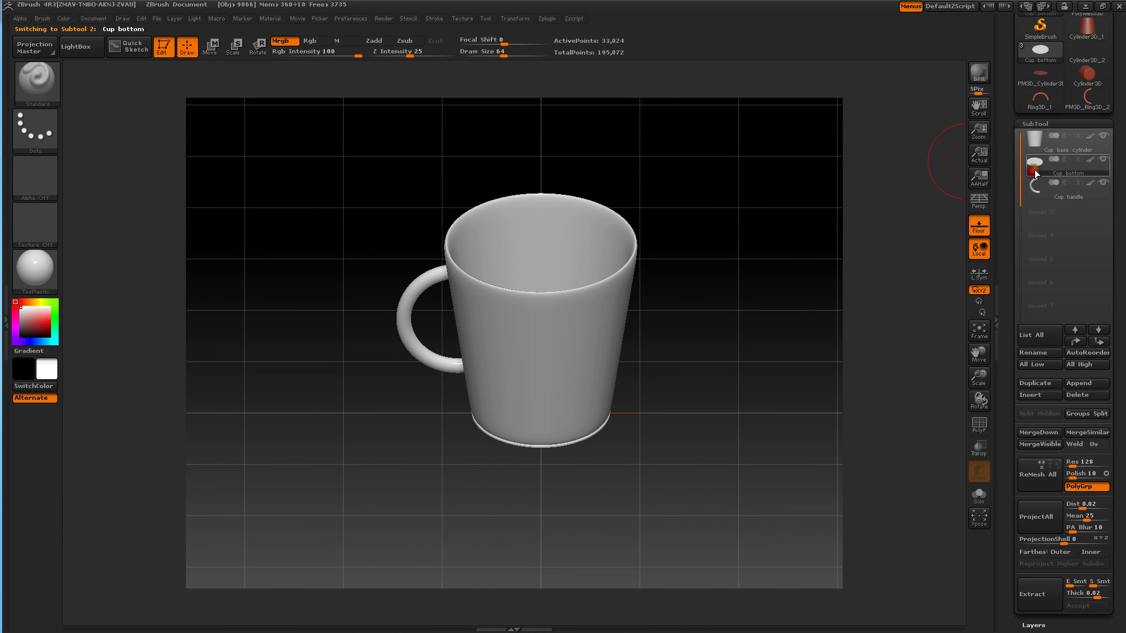
left_click(234, 47)
left_click_drag(422, 187, 369, 173)
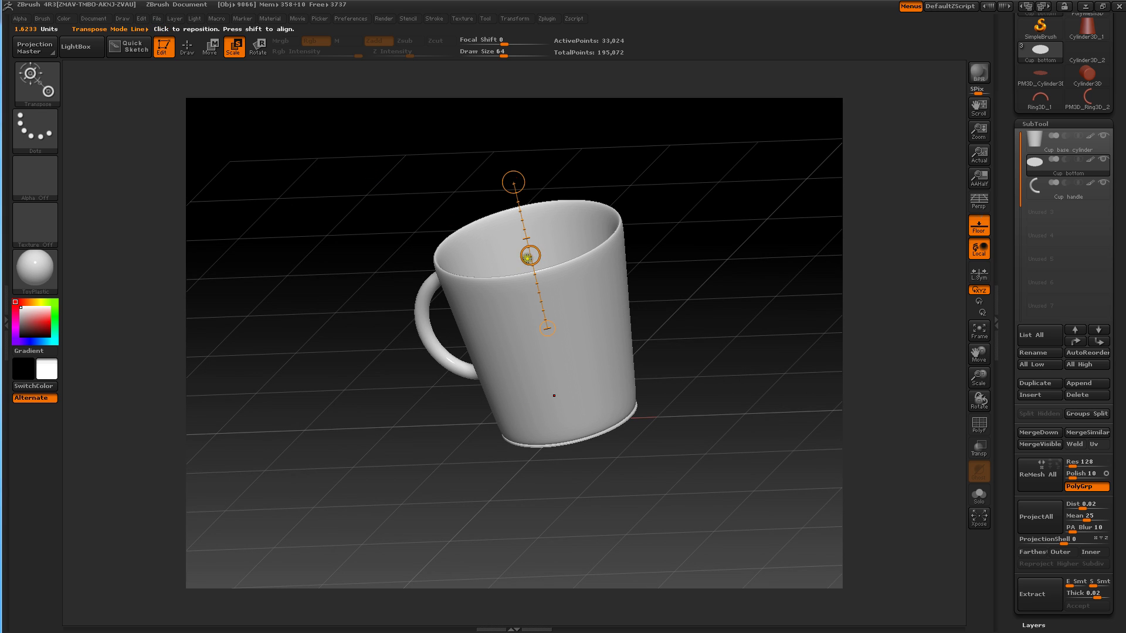
left_click_drag(528, 256, 544, 268)
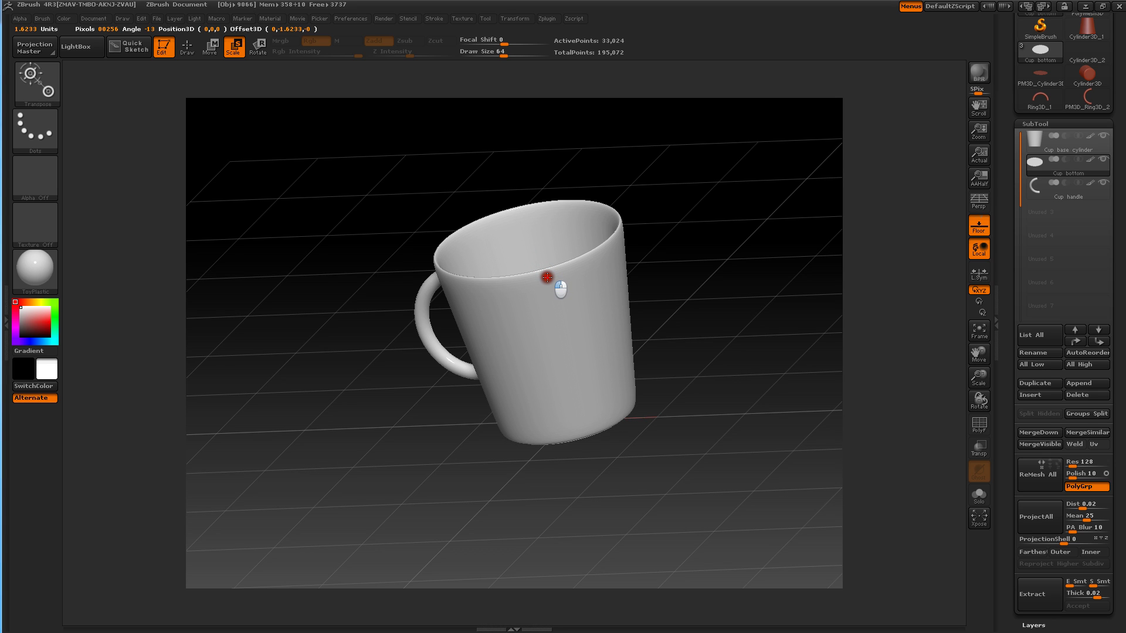
left_click_drag(550, 283, 547, 279)
- Turn on transparency and scale the Cup bottom up until it meets the cup's inner wall
left_click_drag(387, 193, 496, 245)
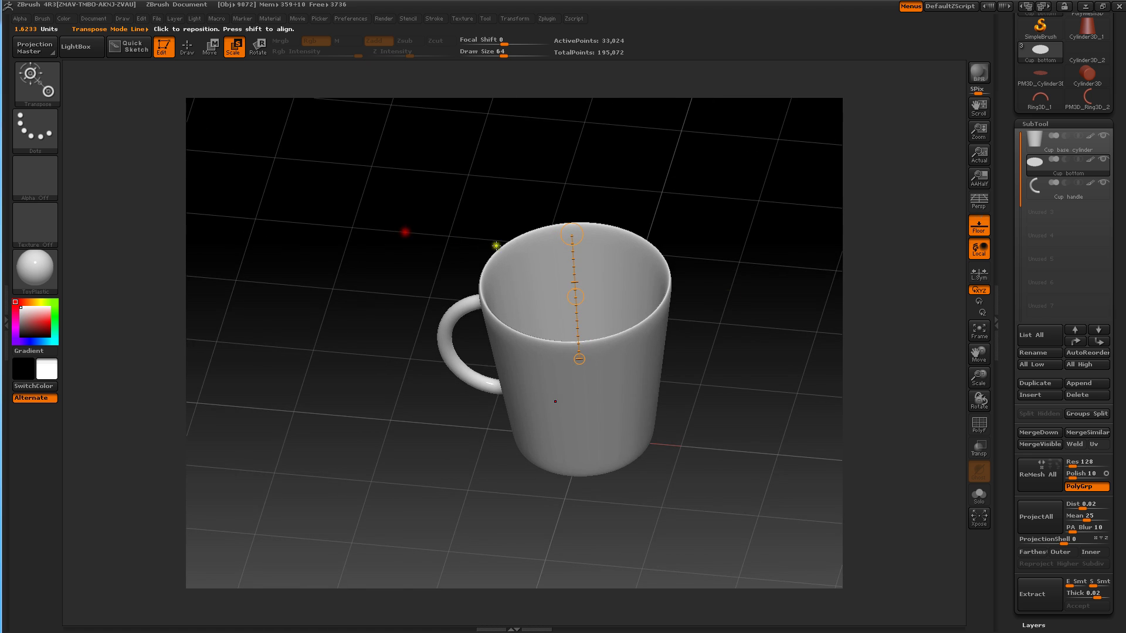
left_click(978, 448)
left_click_drag(752, 300, 766, 350)
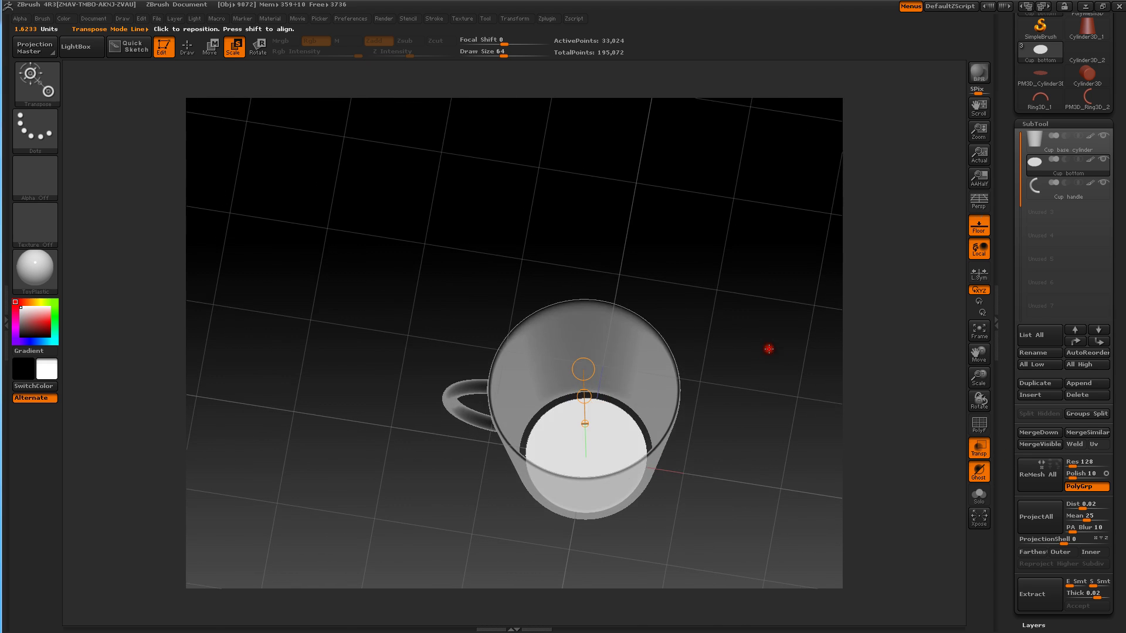
left_click_drag(584, 394, 596, 405)
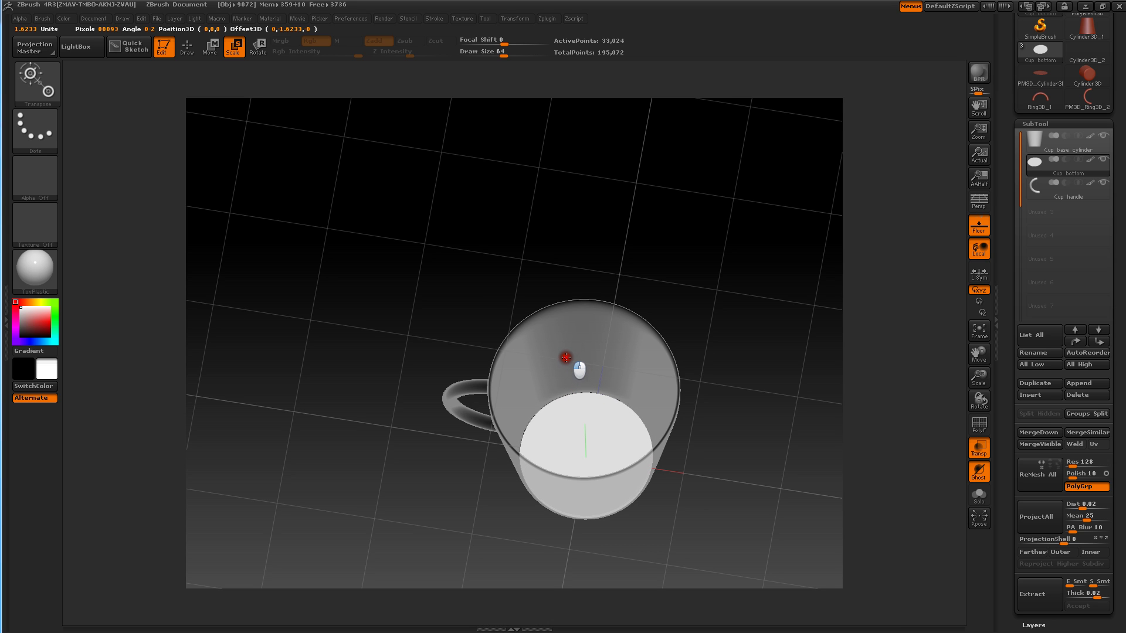
left_click_drag(577, 367, 579, 369)
- Turn transparency off and scale the Cup bottom down slightly so its edge tucks inside the cup's lower rim
left_click_drag(719, 450, 776, 278)
left_click(978, 447)
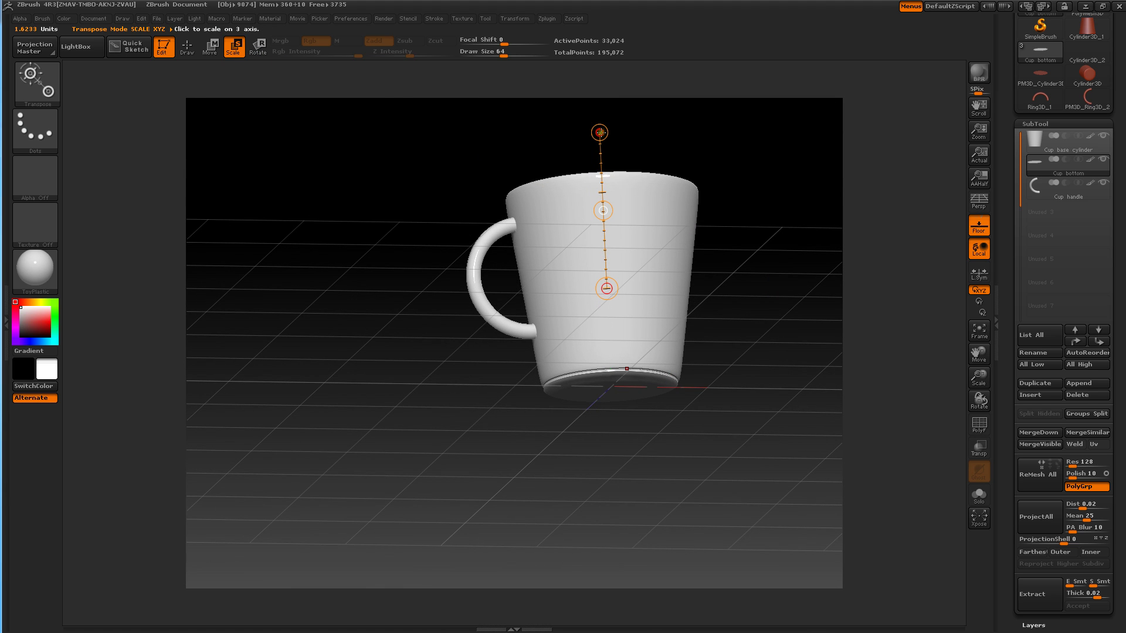
left_click_drag(600, 132, 600, 139)
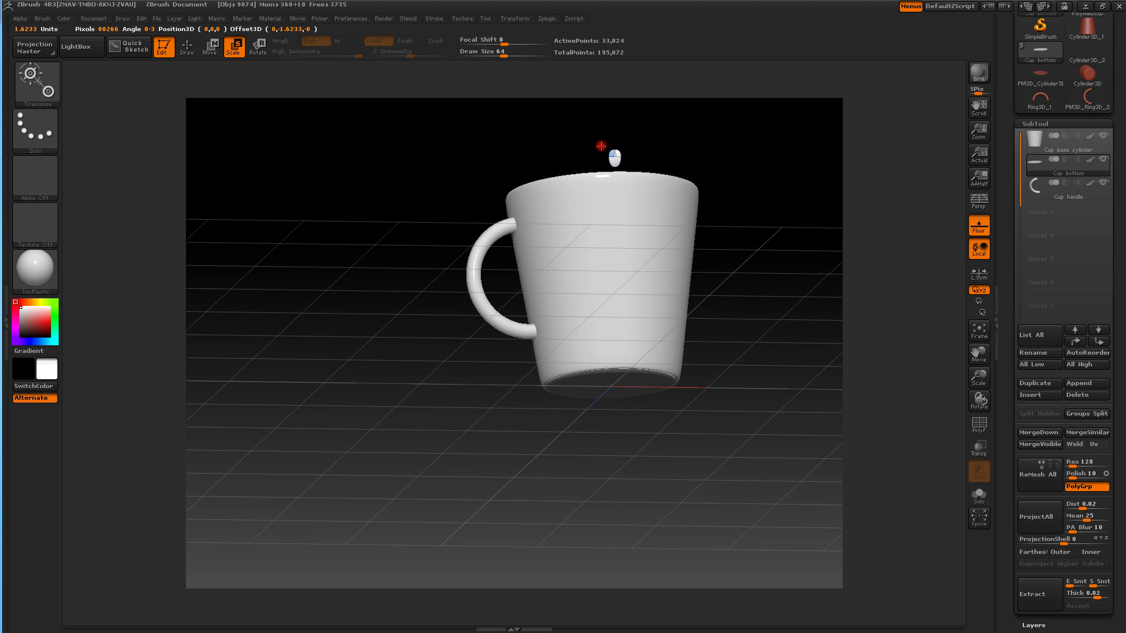
left_click_drag(602, 148, 600, 146)
- Check the Cup bottom's fit from above with transparency on and scale it down slightly further
left_click_drag(422, 149, 408, 297)
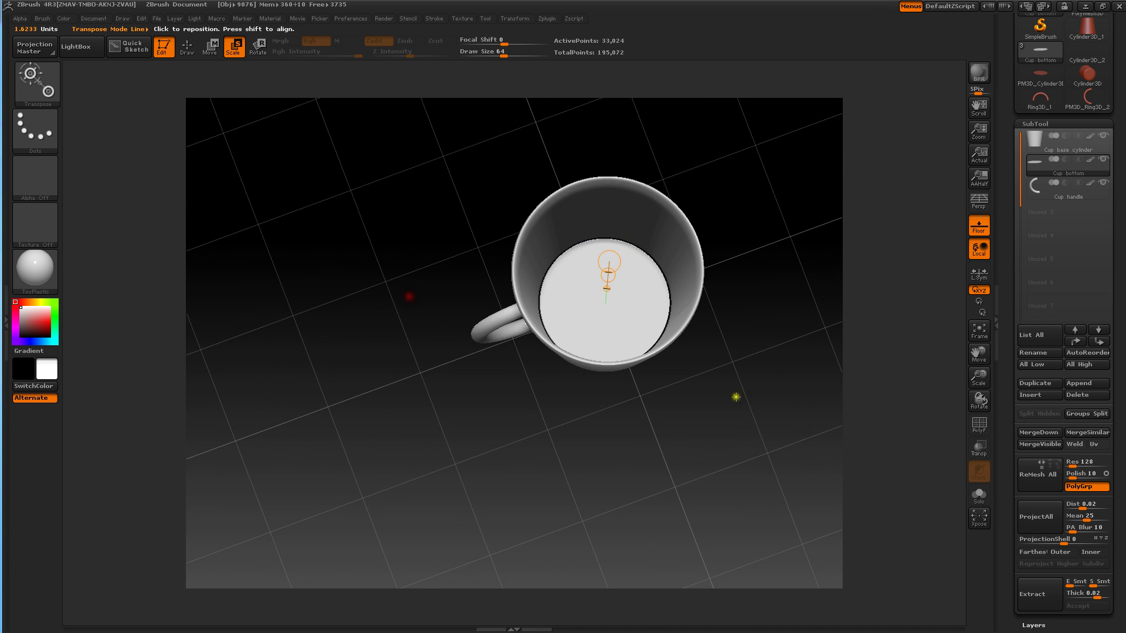
left_click(979, 446)
left_click_drag(827, 420, 821, 396)
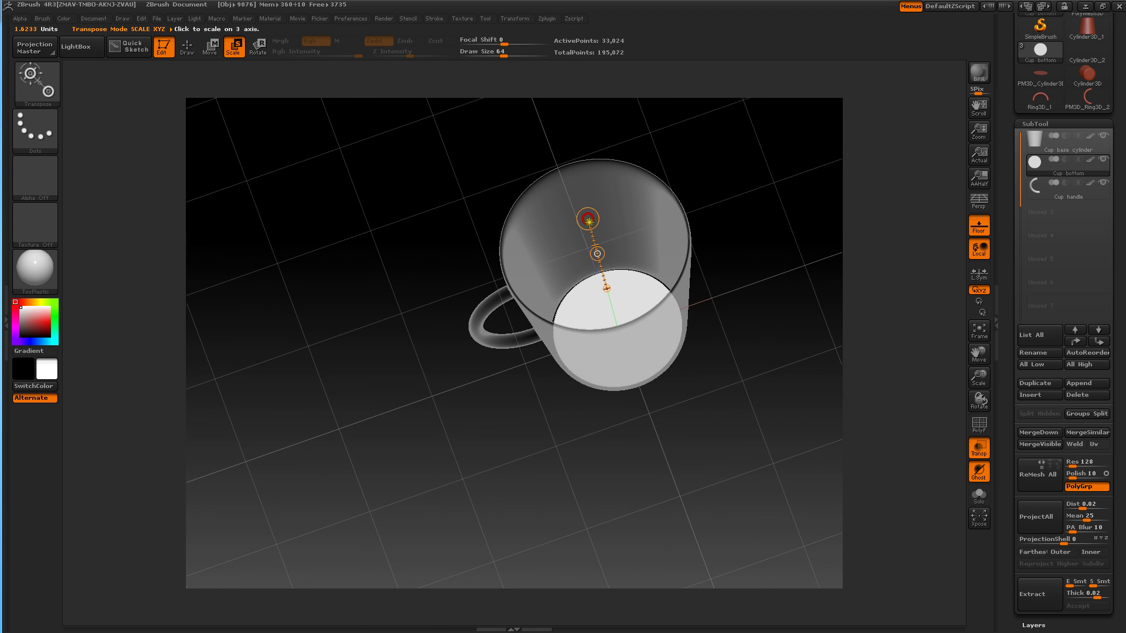
left_click_drag(487, 188, 438, 193)
mouse_move(595, 241)
left_mouse_down()
mouse_move(610, 254)
mouse_move(604, 246)
left_mouse_up()
left_click_drag(740, 417, 749, 320)
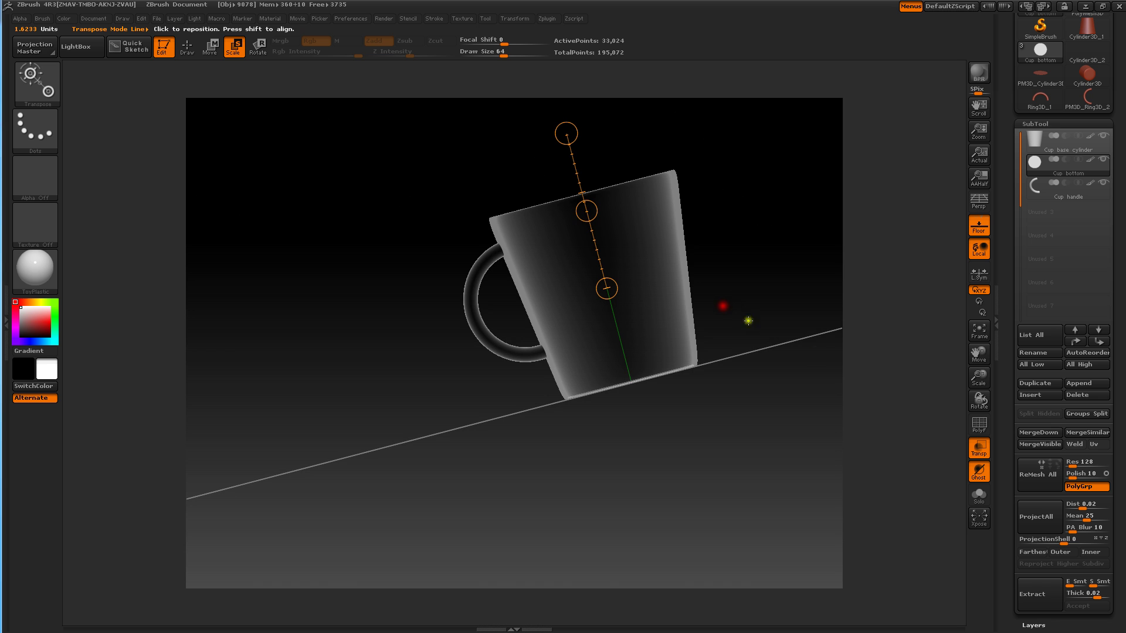
- Turn transparency off and enlarge the Cup bottom slightly to close the gap seen from the cup's underside
left_click(976, 448)
left_click_drag(803, 377, 772, 271)
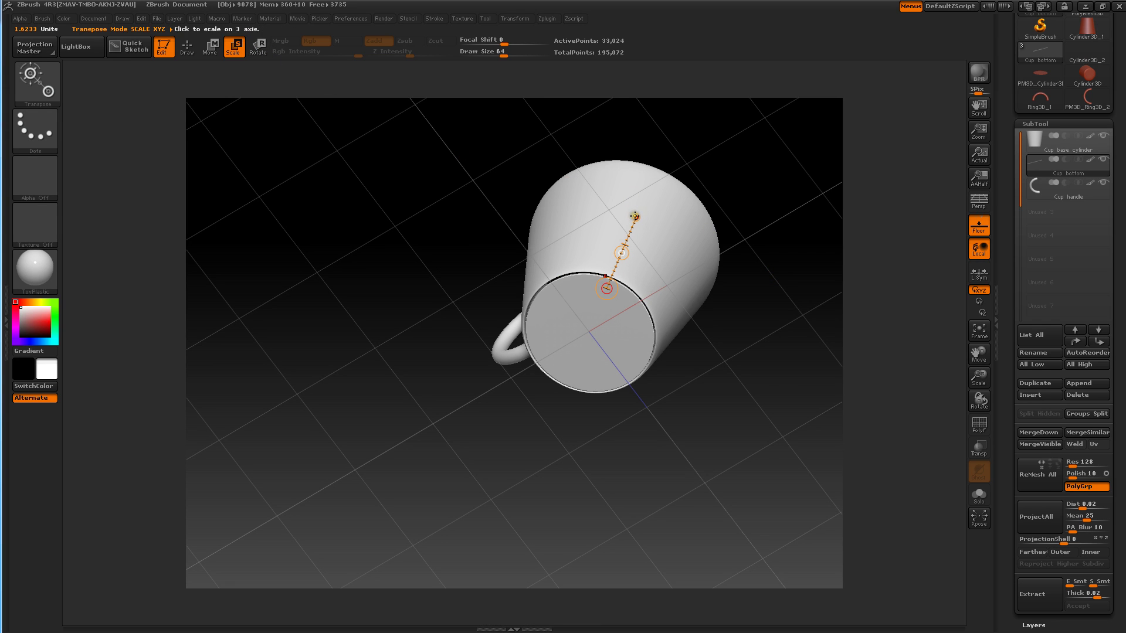
left_click_drag(636, 217, 649, 229)
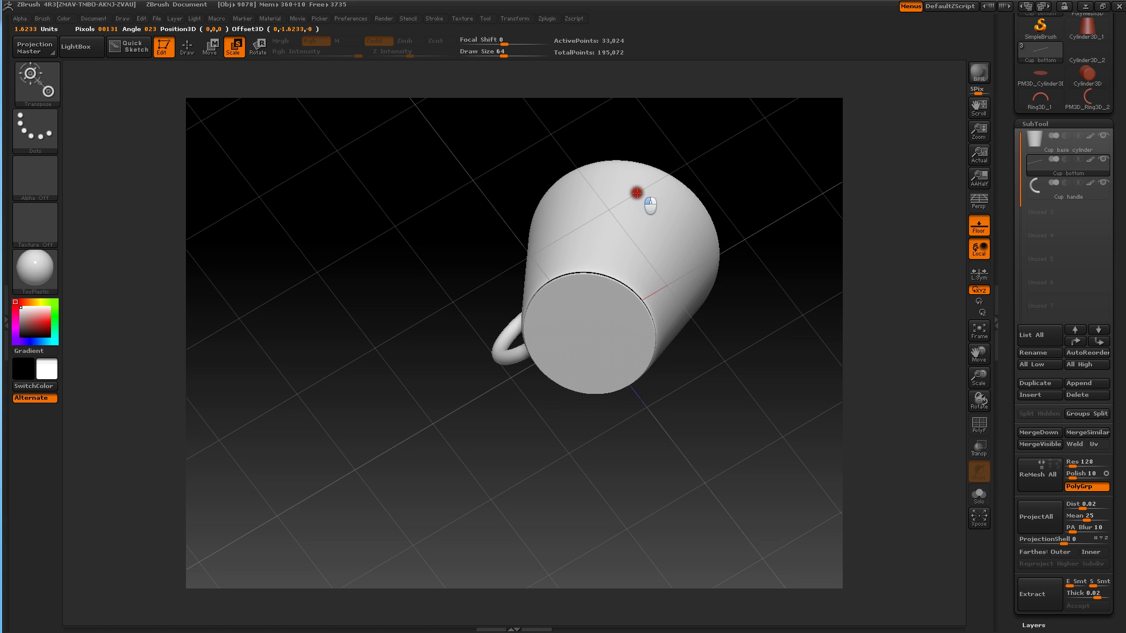
left_click_drag(636, 188, 426, 310)
- Move the Cup bottom straight up in front view to sit against the cup wall's lower edge, and return to Draw mode
left_click_drag(370, 207, 354, 334, "alt")
left_click_drag(545, 330, 545, 171)
left_click(217, 52)
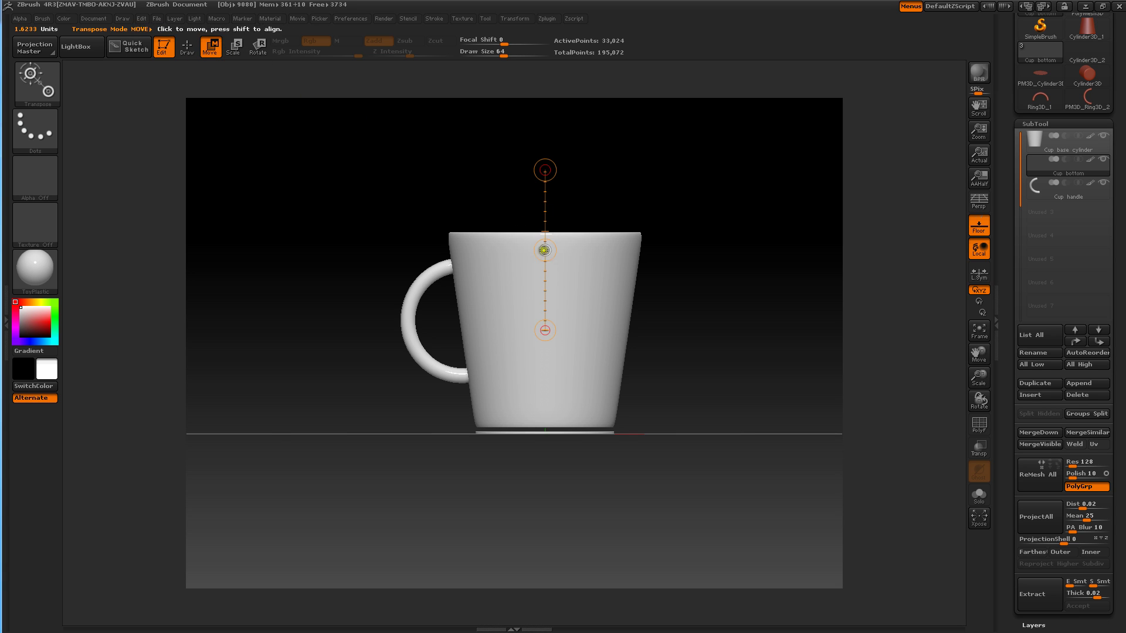
left_click(545, 248)
left_click_drag(545, 248, 545, 249)
mouse_move(322, 198)
left_mouse_down()
mouse_move(322, 249)
mouse_move(330, 210)
left_mouse_up()
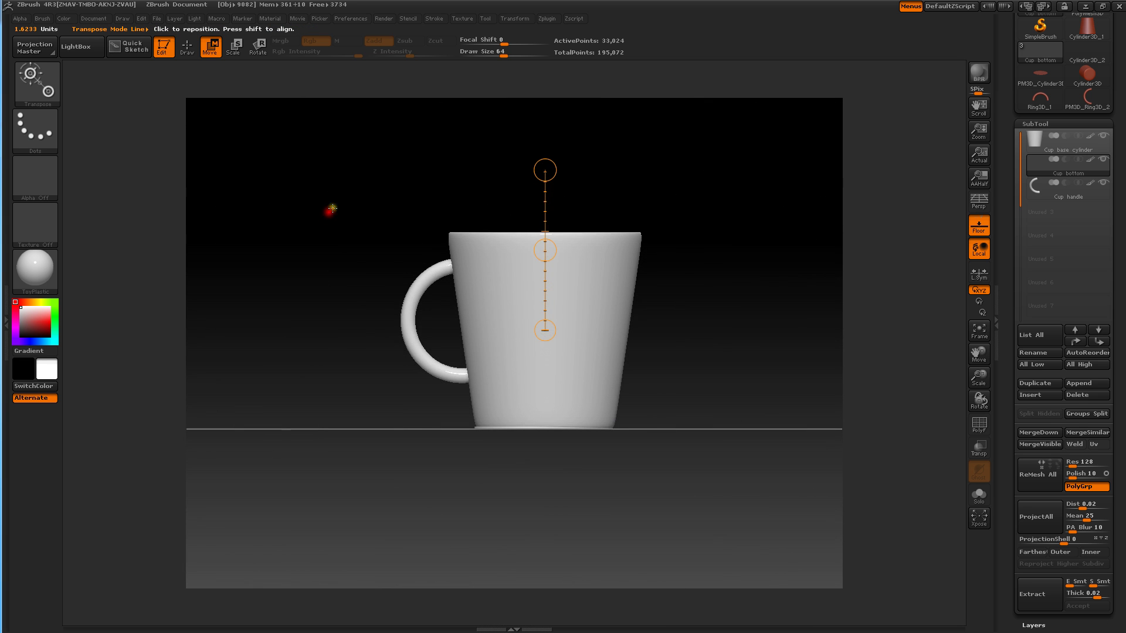
left_click_drag(546, 249, 546, 249)
left_click_drag(334, 189, 302, 211)
left_click(188, 46)
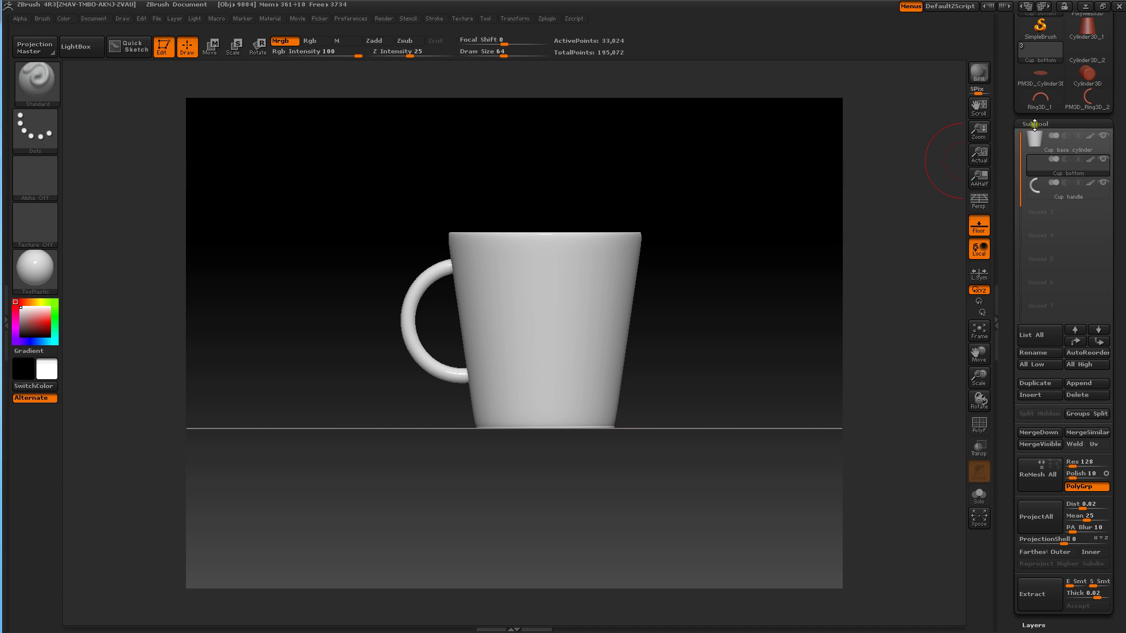
- Make Cup base cylinder the active subtool and turn on its polyframe display
left_click(1042, 145)
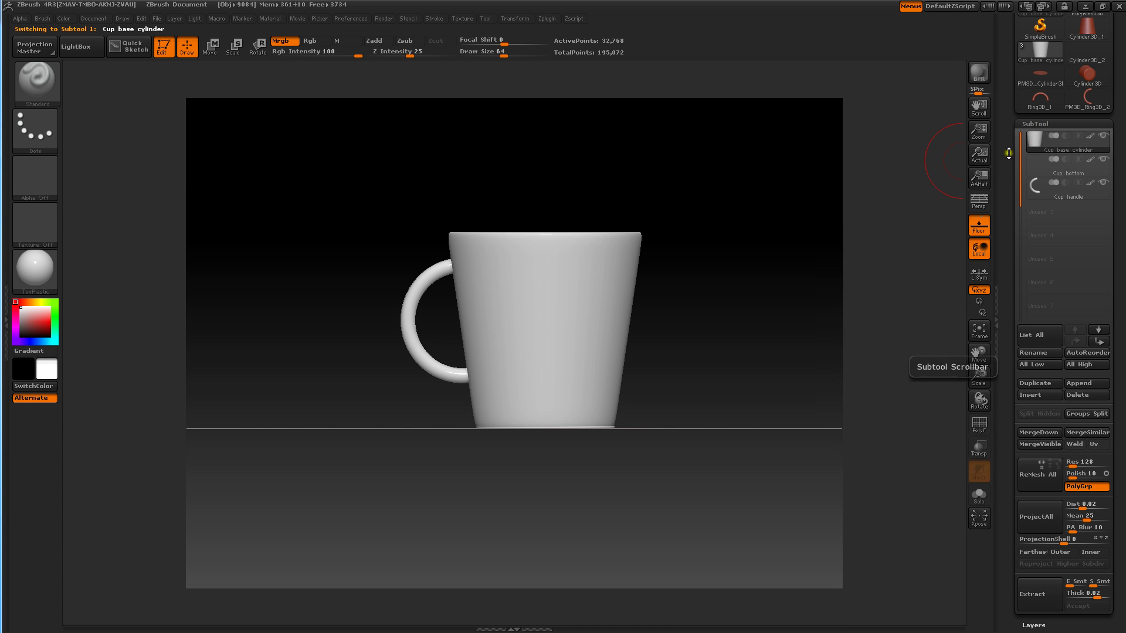
left_click(977, 424)
mouse_move(768, 221)
left_mouse_down()
mouse_move(765, 304)
mouse_move(746, 257)
mouse_move(759, 231)
mouse_move(772, 258)
mouse_move(755, 239)
mouse_move(772, 201)
left_mouse_up()
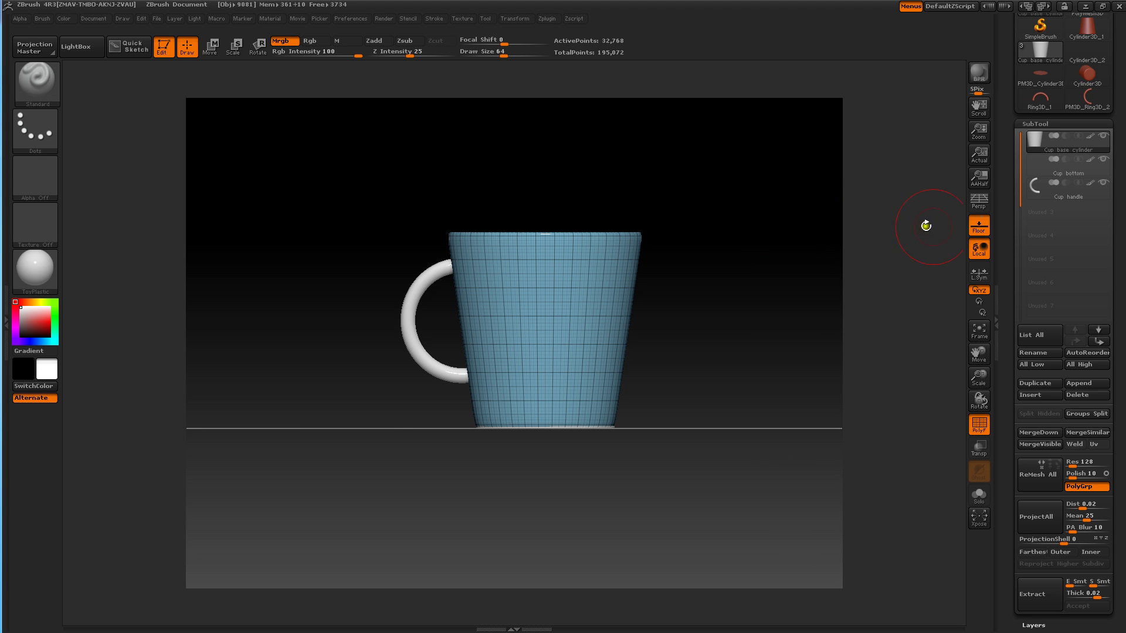
- Mask the upper and lower parts of the Cup base cylinder in front view, leaving a horizontal band around the middle unmasked
left_click(1024, 123)
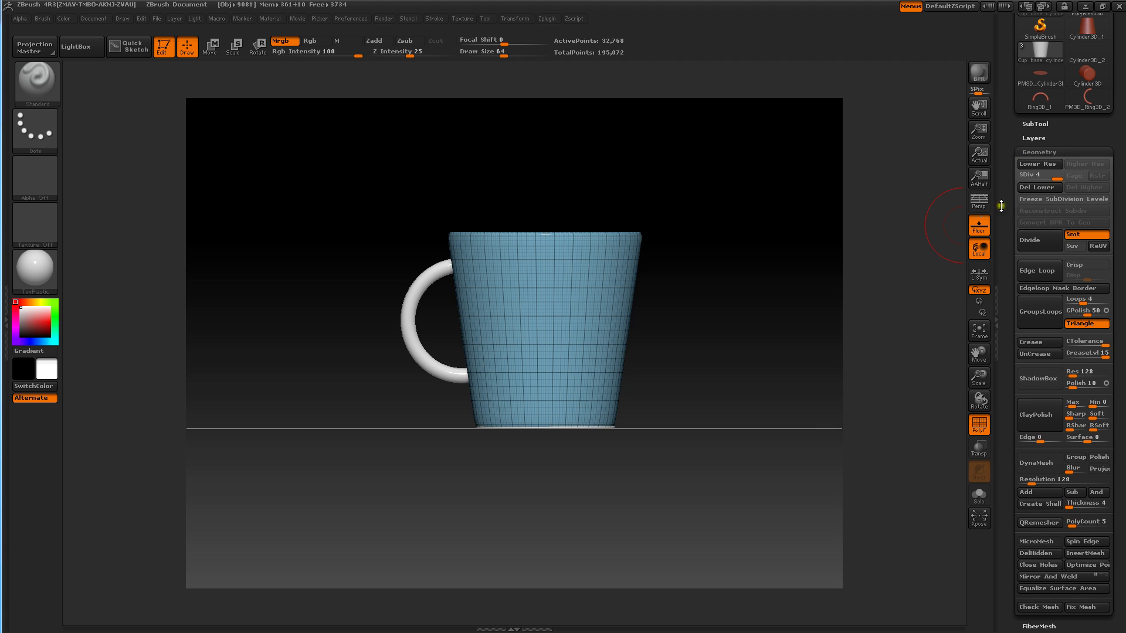
left_click_drag(1025, 152, 1025, 149)
left_click(1025, 150)
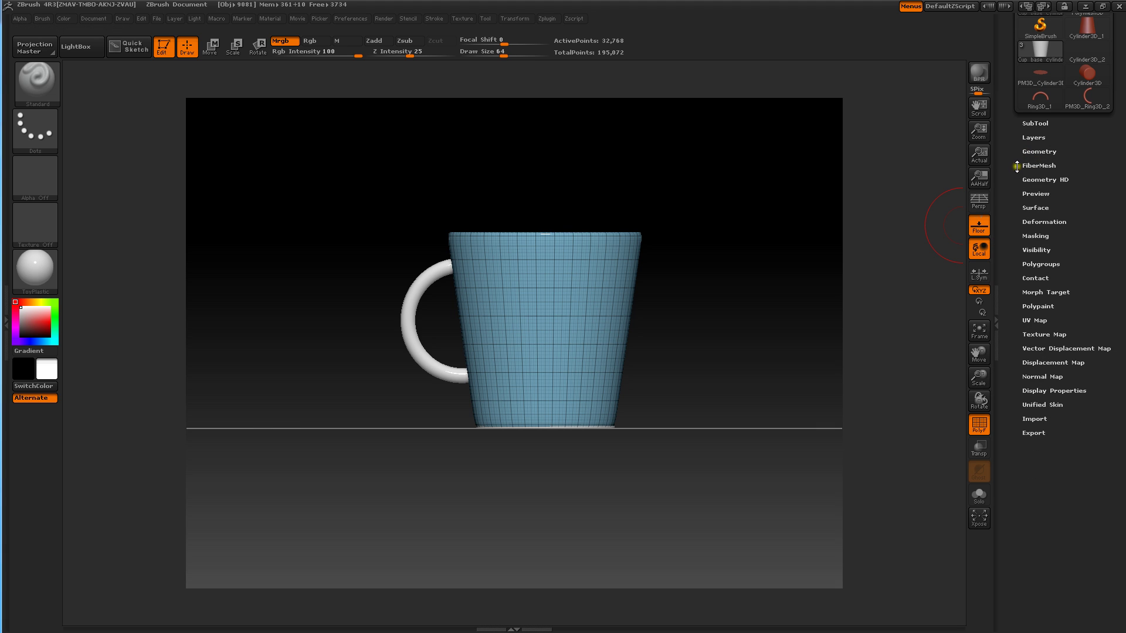
left_click(1025, 236)
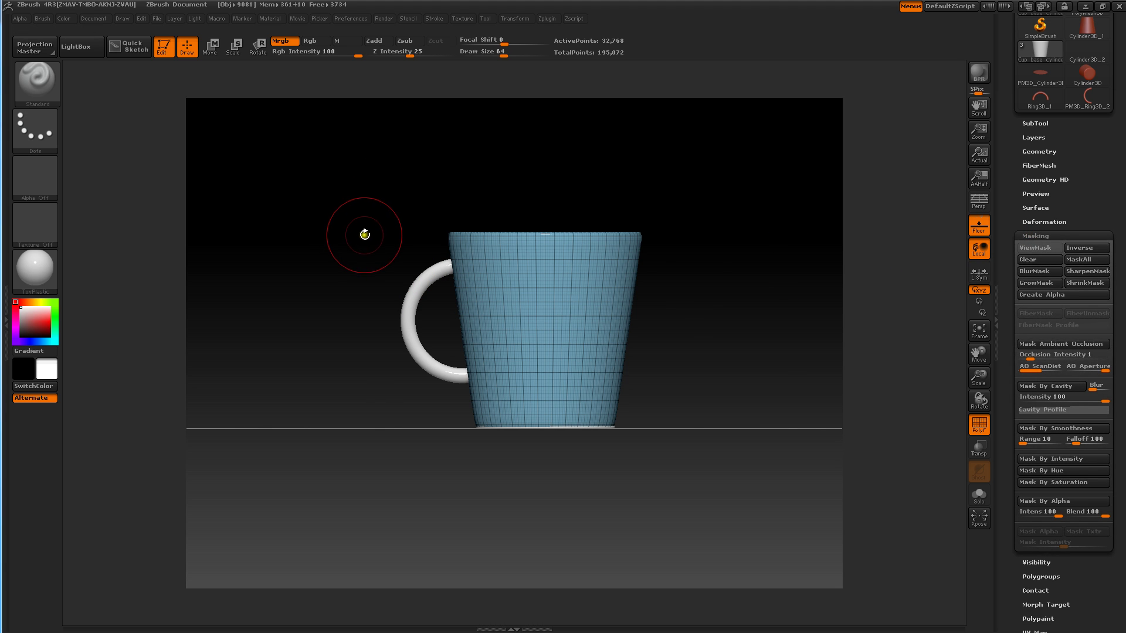
key("ctrl")
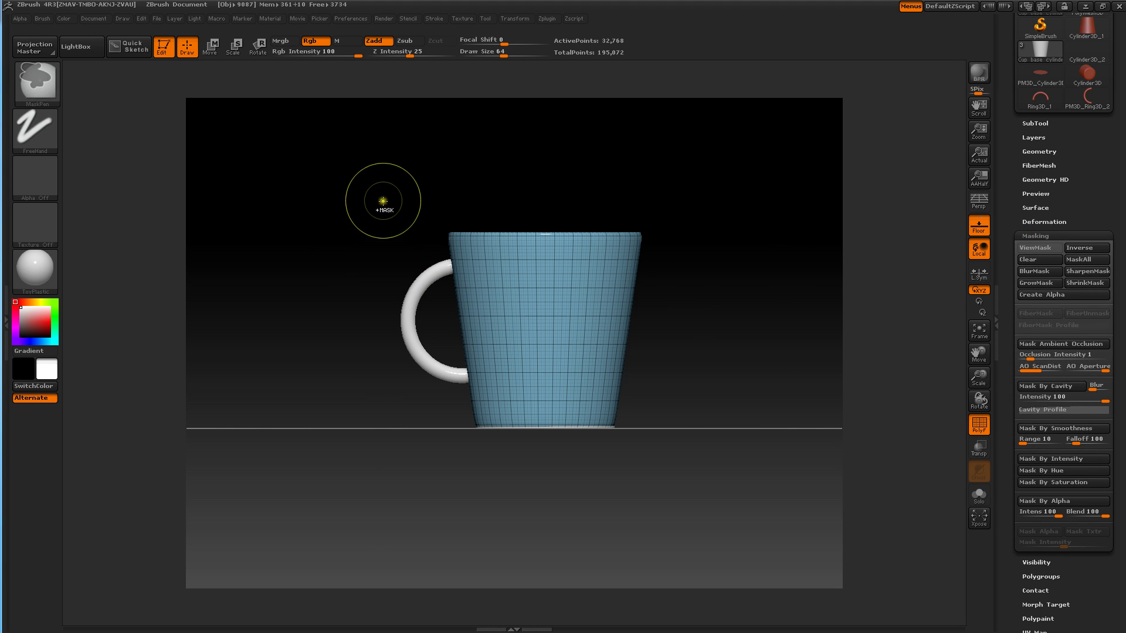
mouse_move(378, 176)
left_mouse_down("ctrl")
mouse_move(563, 279)
mouse_move(681, 302)
mouse_move(693, 336)
mouse_move(690, 287)
left_mouse_up("ctrl")
mouse_move(341, 344)
left_mouse_down("ctrl")
mouse_move(372, 369)
mouse_move(726, 430)
left_mouse_up("ctrl")
left_click_drag(746, 321, 744, 327)
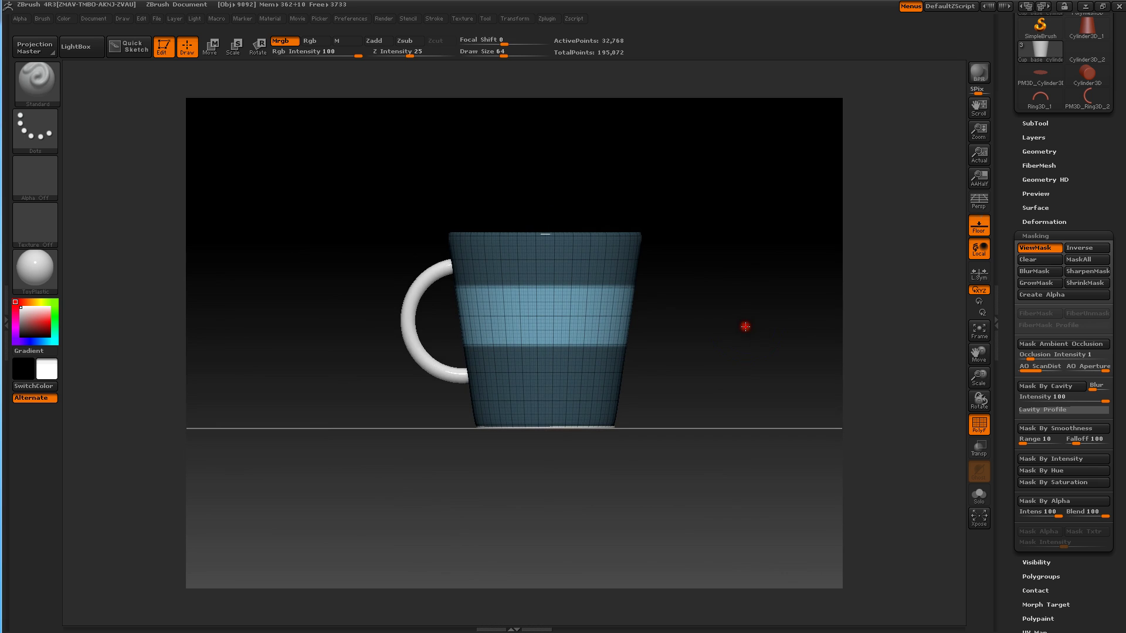
- Turn off the polyframe display and blur the mask on the cup wall repeatedly to soften the band's edges
left_click(979, 423)
mouse_move(815, 302)
left_mouse_down()
mouse_move(806, 336)
mouse_move(807, 300)
left_mouse_up()
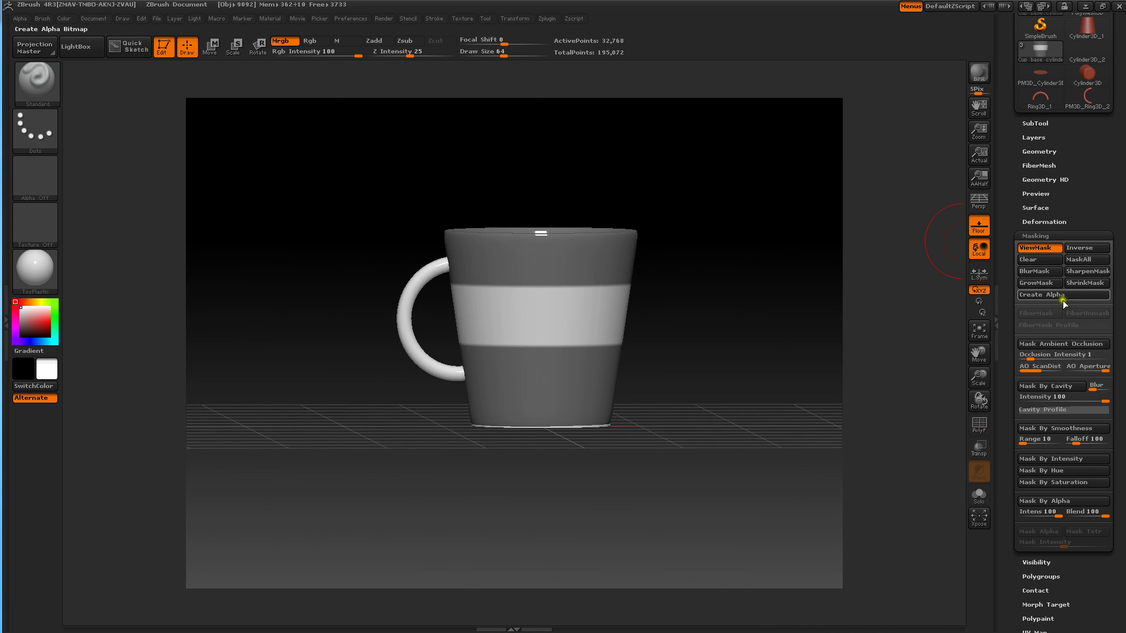
left_click(1030, 271)
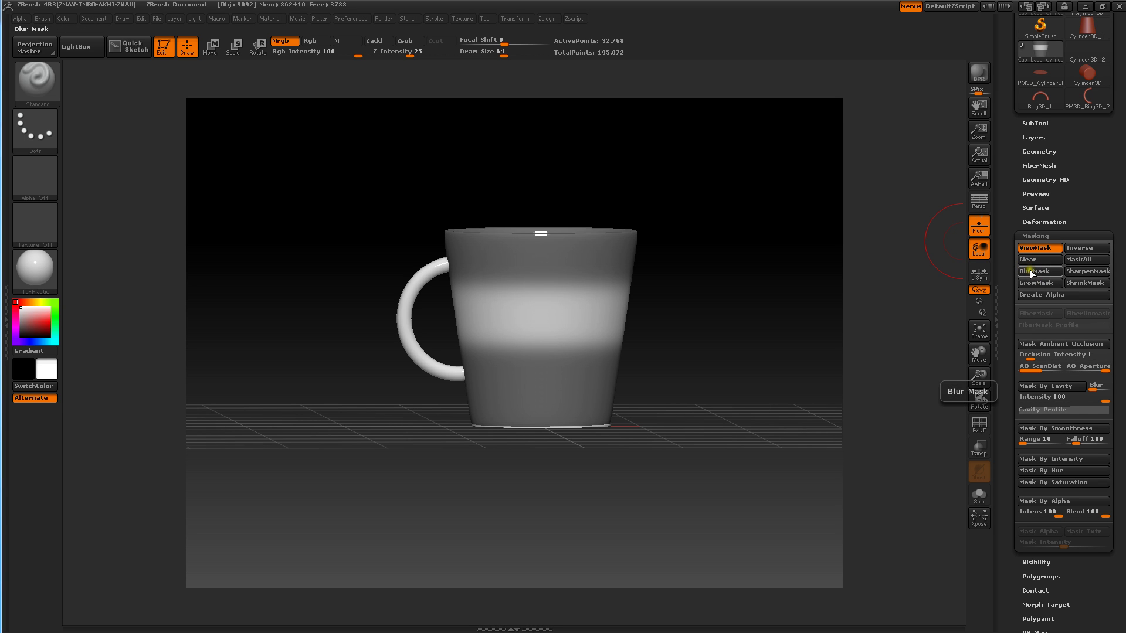
left_click(1030, 271)
left_click_drag(800, 218, 761, 234)
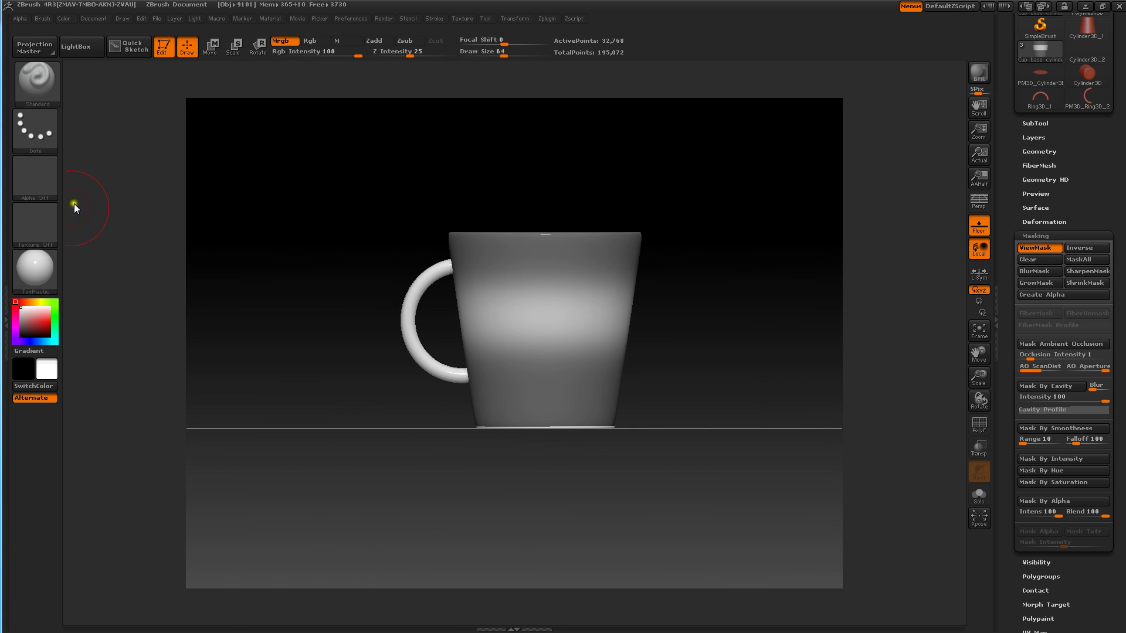
- Set the main colour to a dark golden brown with RGB values 117, 94, 26
left_click(60, 17)
left_click(91, 267)
left_click(61, 16)
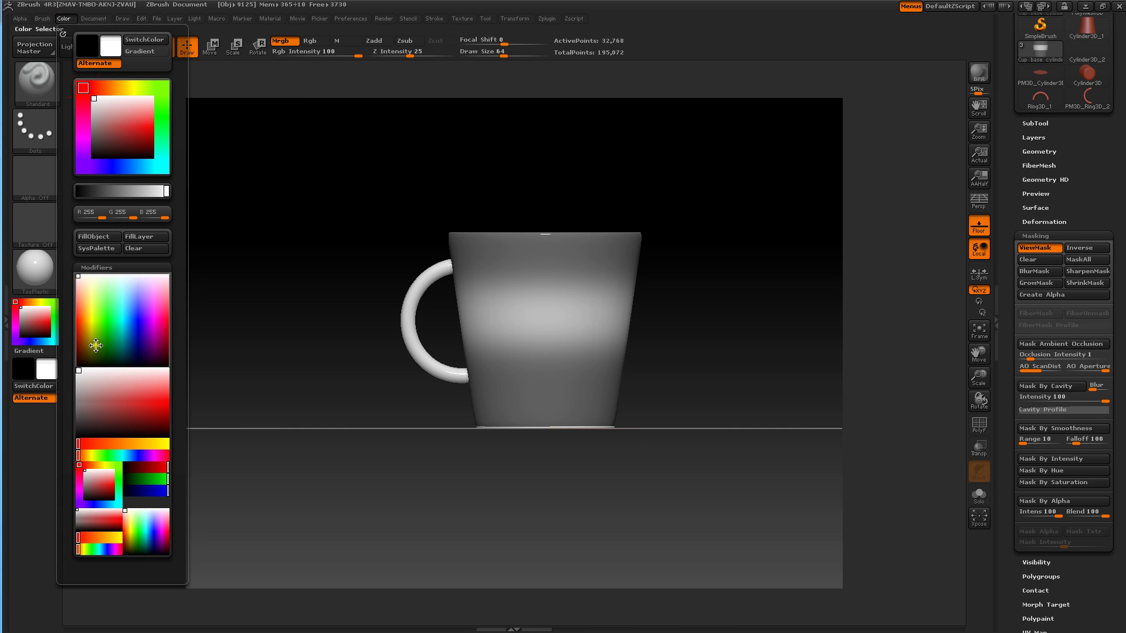
left_click(122, 88)
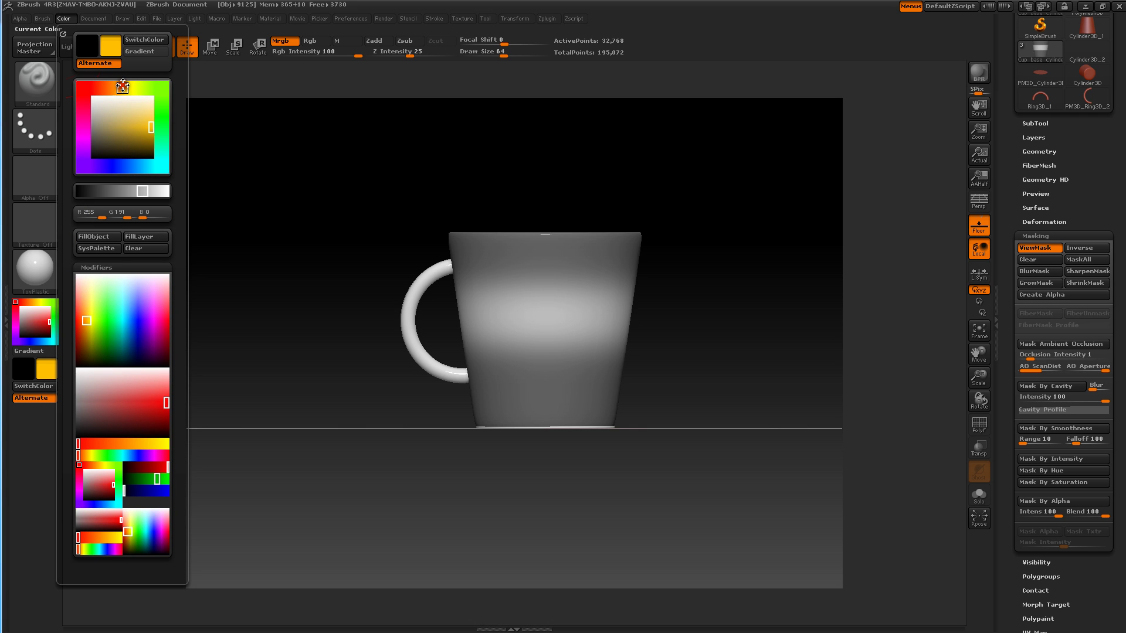
left_click_drag(146, 126, 131, 140)
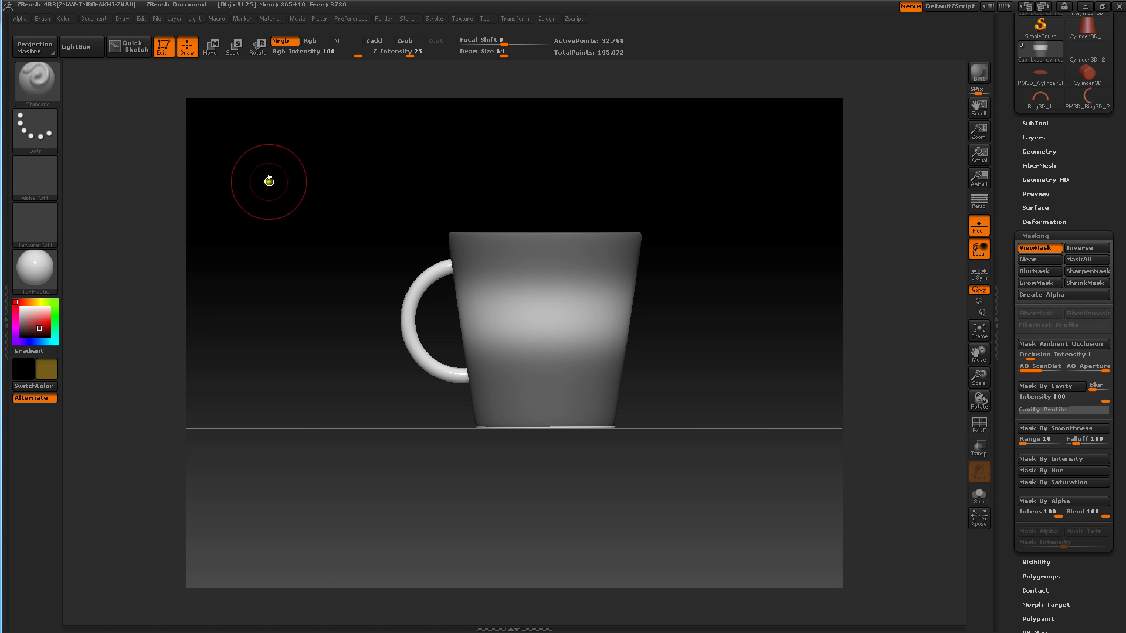
- Fill the Cup base cylinder with the golden brown through the blurred mask, and clear the mask
left_click(64, 18)
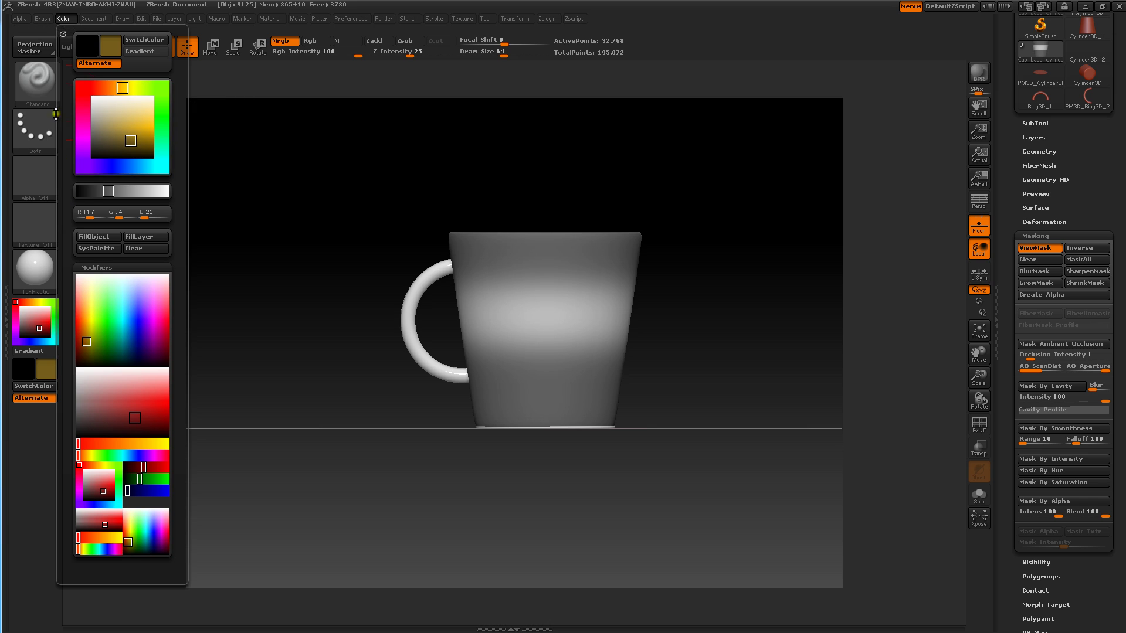
left_click_drag(59, 113, 55, 71)
left_click(63, 19)
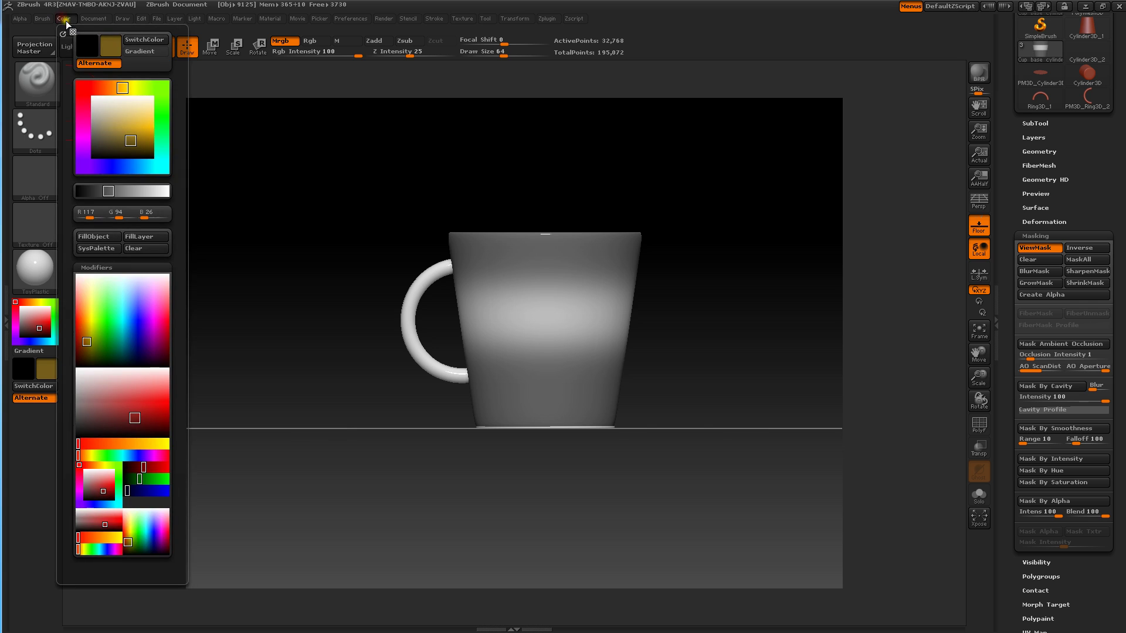
left_click(106, 44)
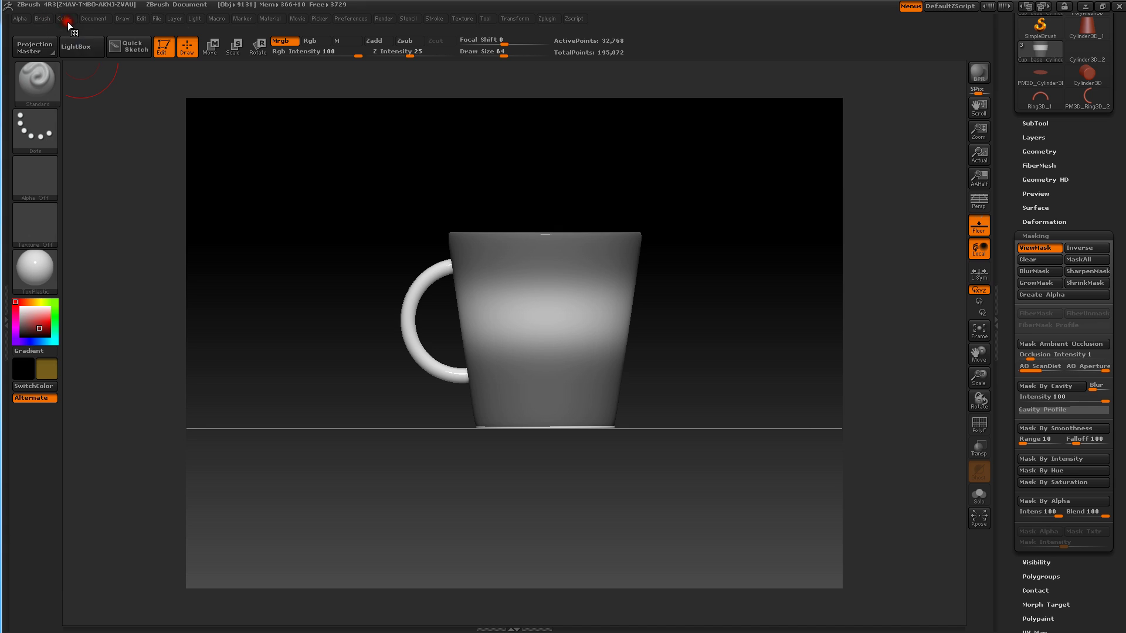
left_click(65, 22)
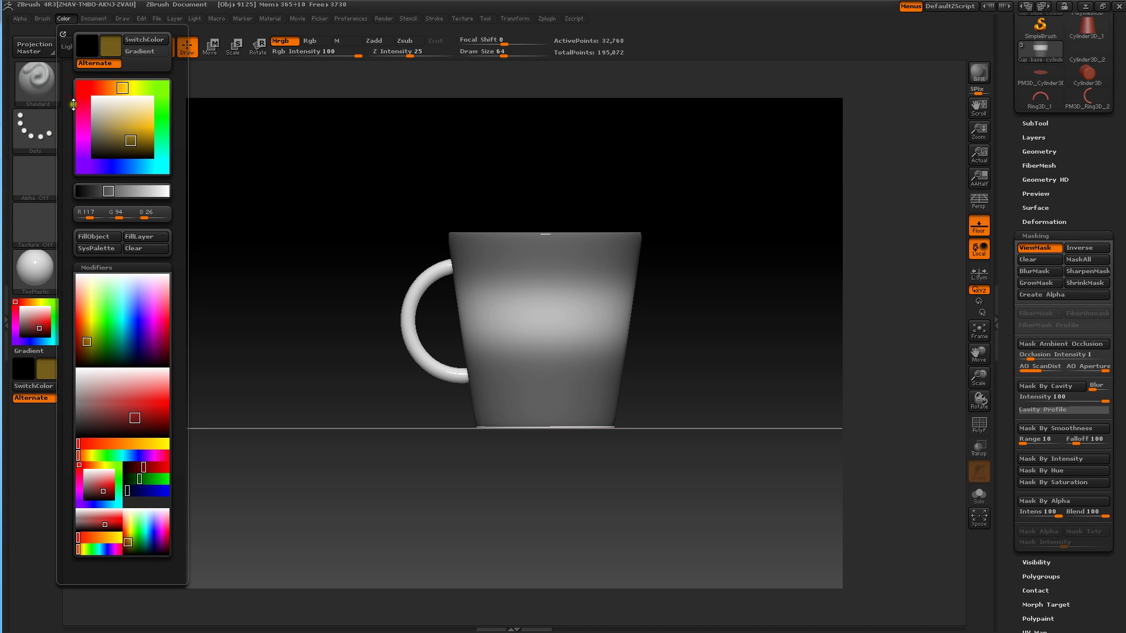
mouse_move(68, 163)
left_mouse_down()
mouse_move(64, 127)
mouse_move(66, 150)
left_mouse_up()
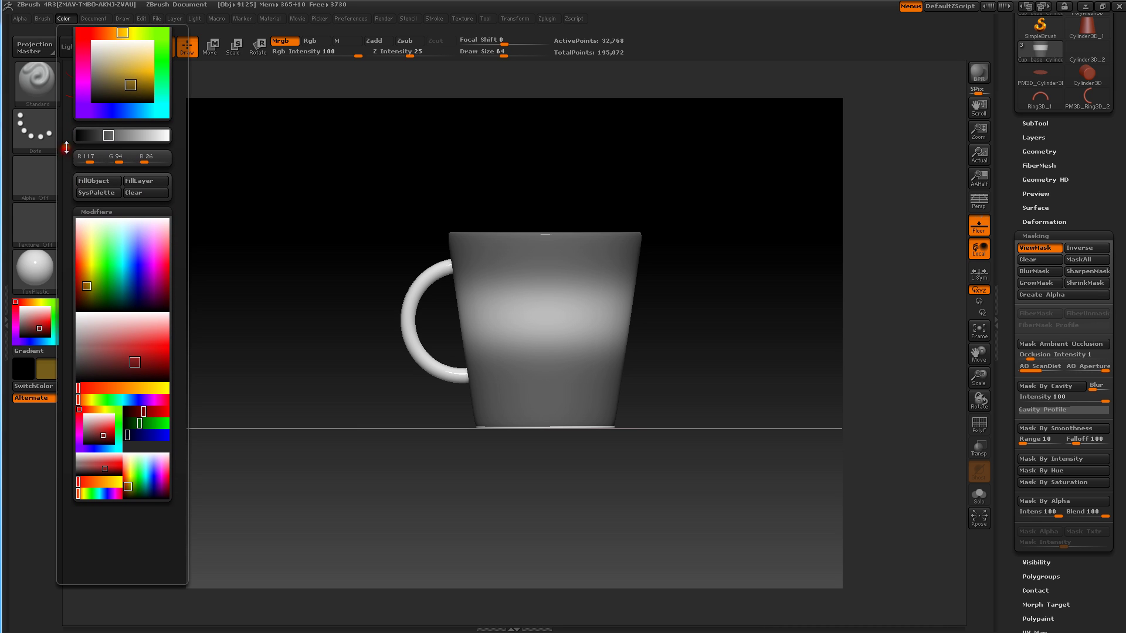
left_click(85, 186)
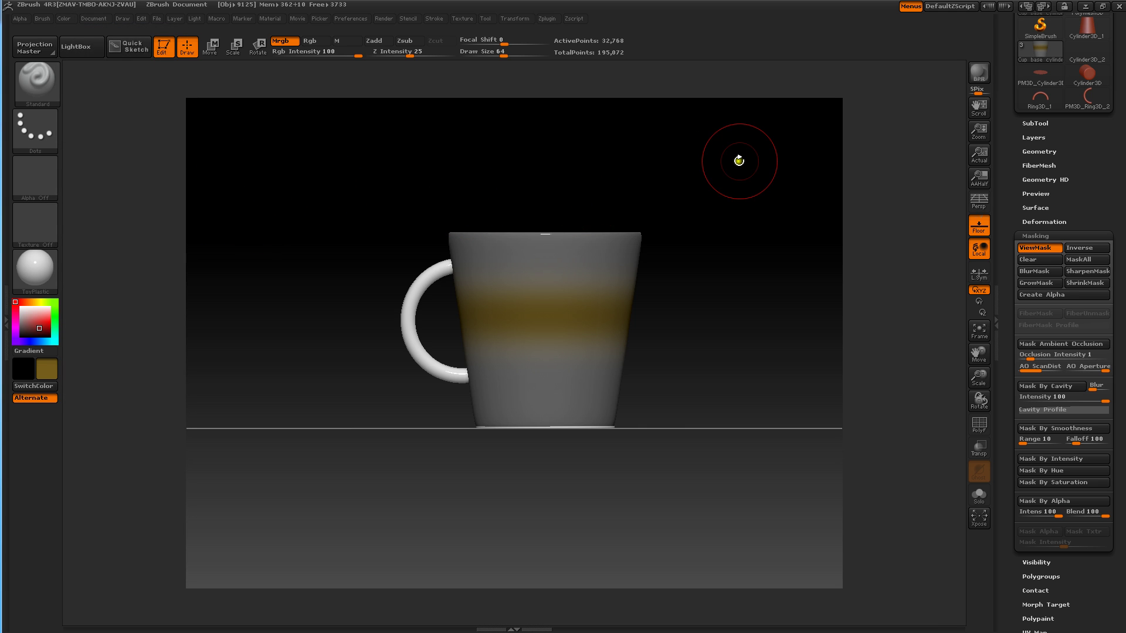
left_click(1025, 261)
left_click_drag(711, 171, 730, 204)
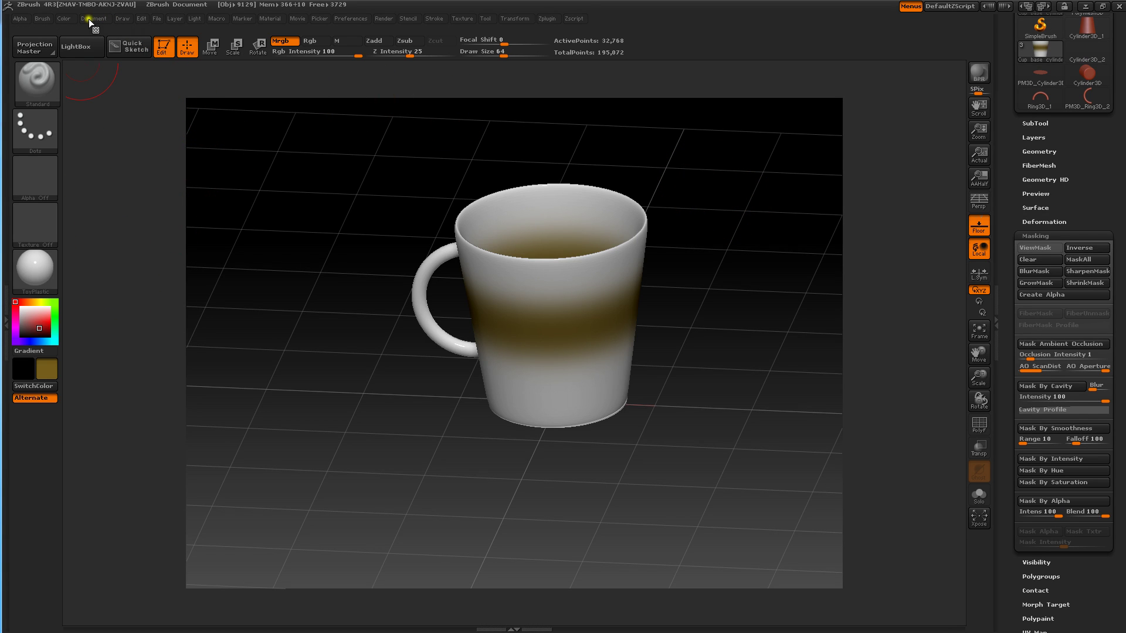
- Undo the mask clearing, colour fill, mask blurring and masking on the cup wall, back to the plain unmasked cup
left_click(141, 19)
left_click(164, 86)
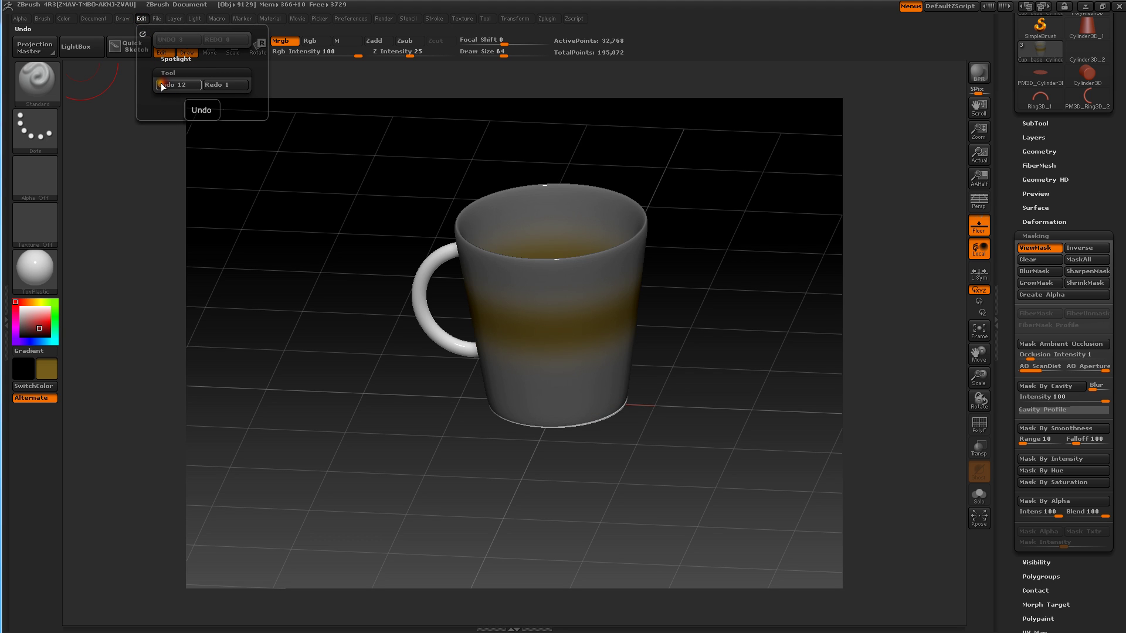
left_click(162, 85)
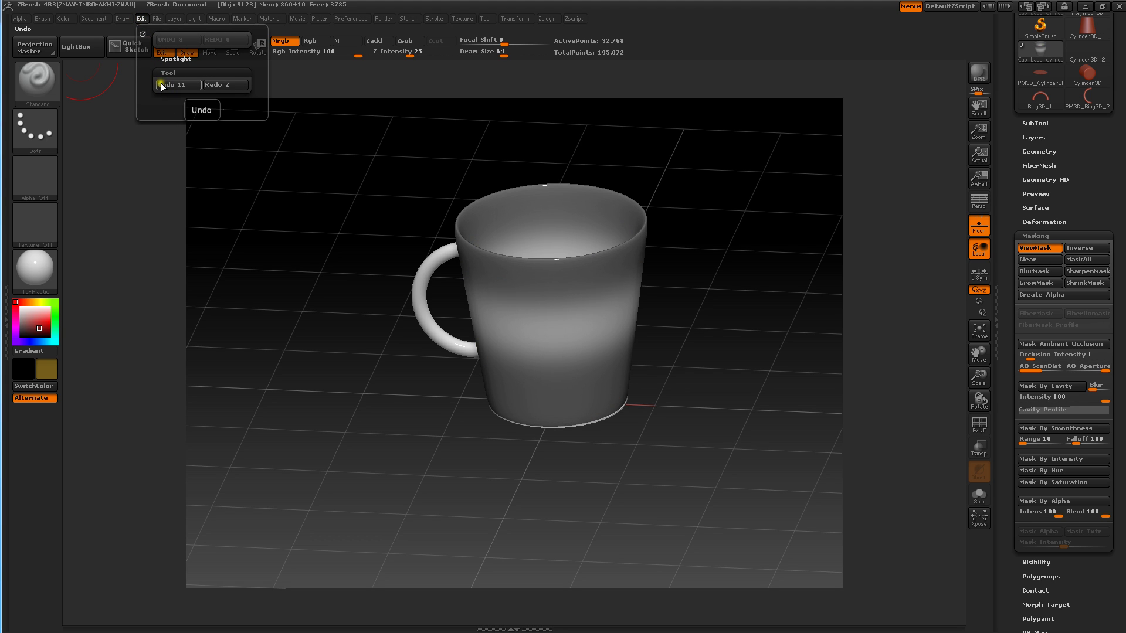
left_click(162, 85)
left_click(163, 86)
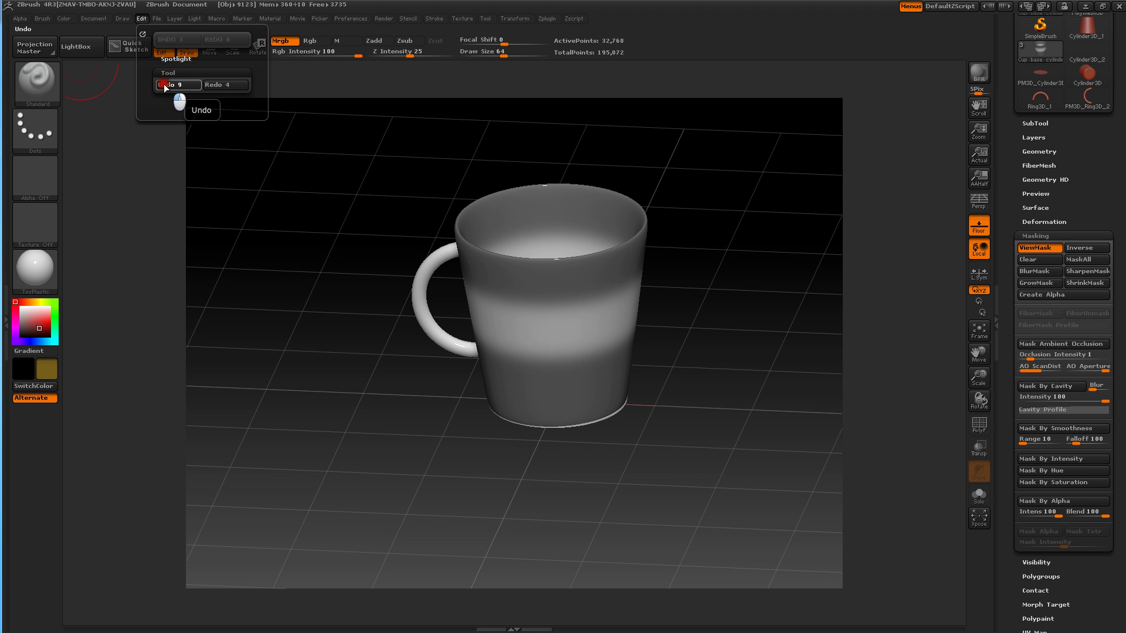
left_click(164, 86)
left_click(164, 85)
left_click(164, 85)
left_click_drag(326, 163, 323, 191)
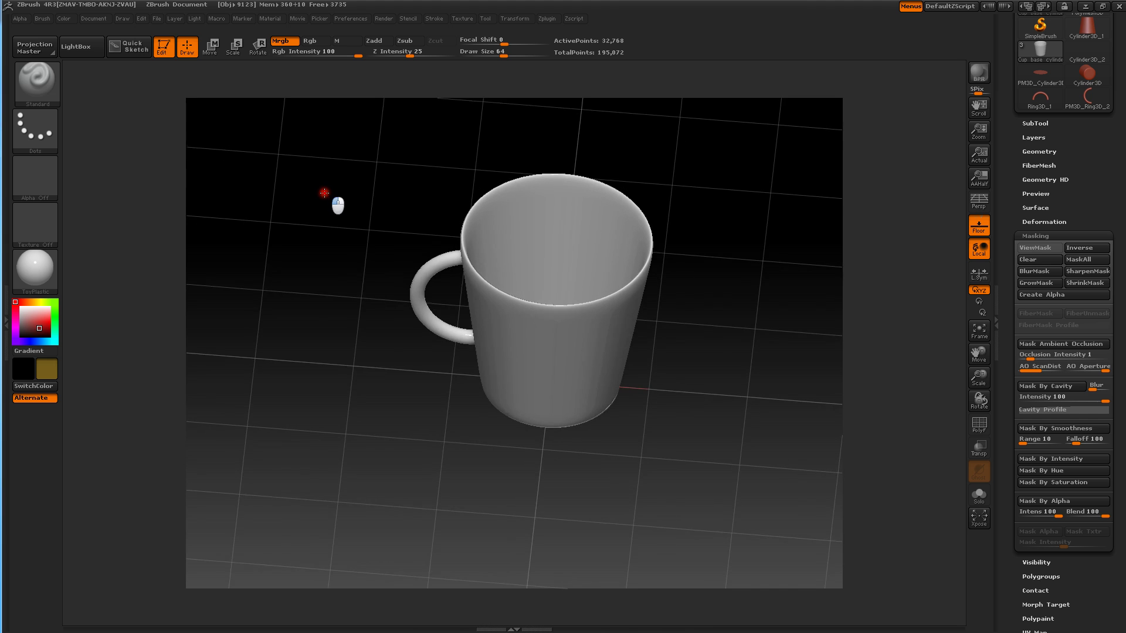
- Show the cup wall's polyframe in front view and redo the masking, blurring, brown fill and mask clearing
left_click(971, 422)
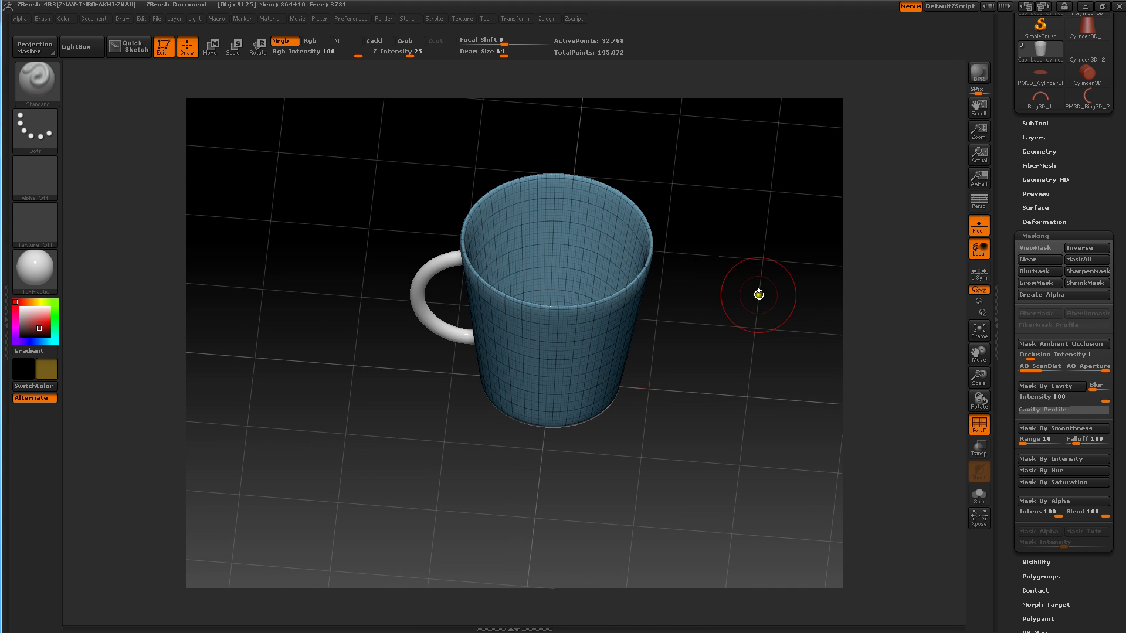
key("ctrl+shift")
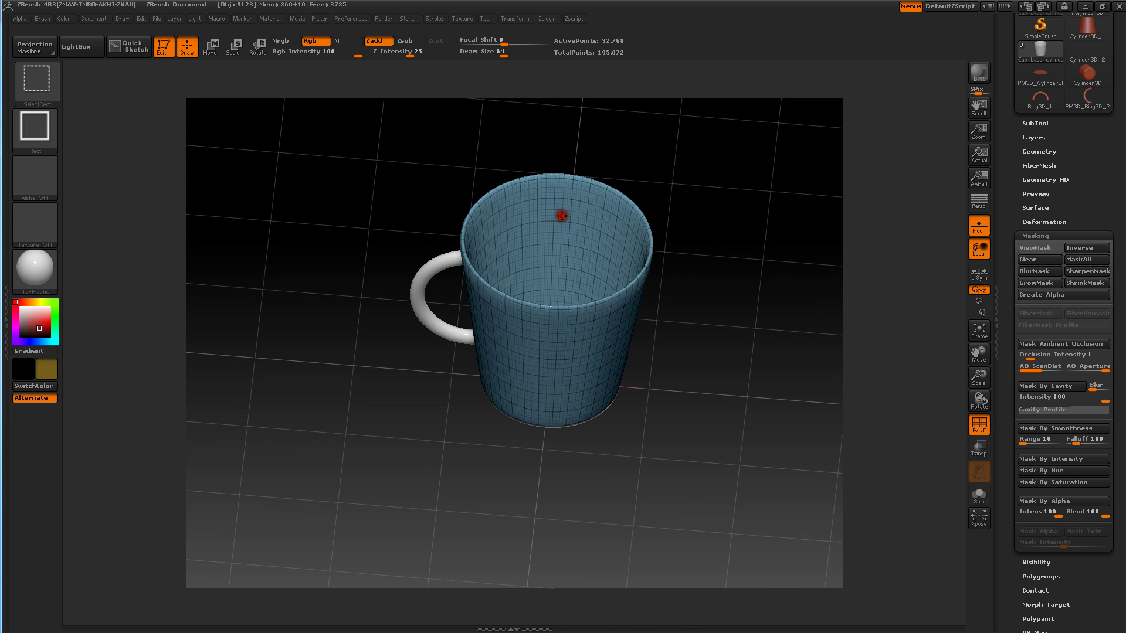
mouse_move(697, 276)
left_mouse_down()
mouse_move(716, 301)
mouse_move(712, 241)
mouse_move(725, 291)
mouse_move(731, 248)
mouse_move(713, 267)
mouse_move(710, 241)
mouse_move(701, 276)
mouse_move(706, 254)
mouse_move(729, 299)
mouse_move(697, 241)
mouse_move(726, 352)
mouse_move(699, 241)
mouse_move(686, 266)
mouse_move(716, 309)
mouse_move(733, 315)
mouse_move(749, 282)
mouse_move(732, 295)
mouse_move(726, 335)
mouse_move(717, 237)
mouse_move(701, 237)
left_mouse_up()
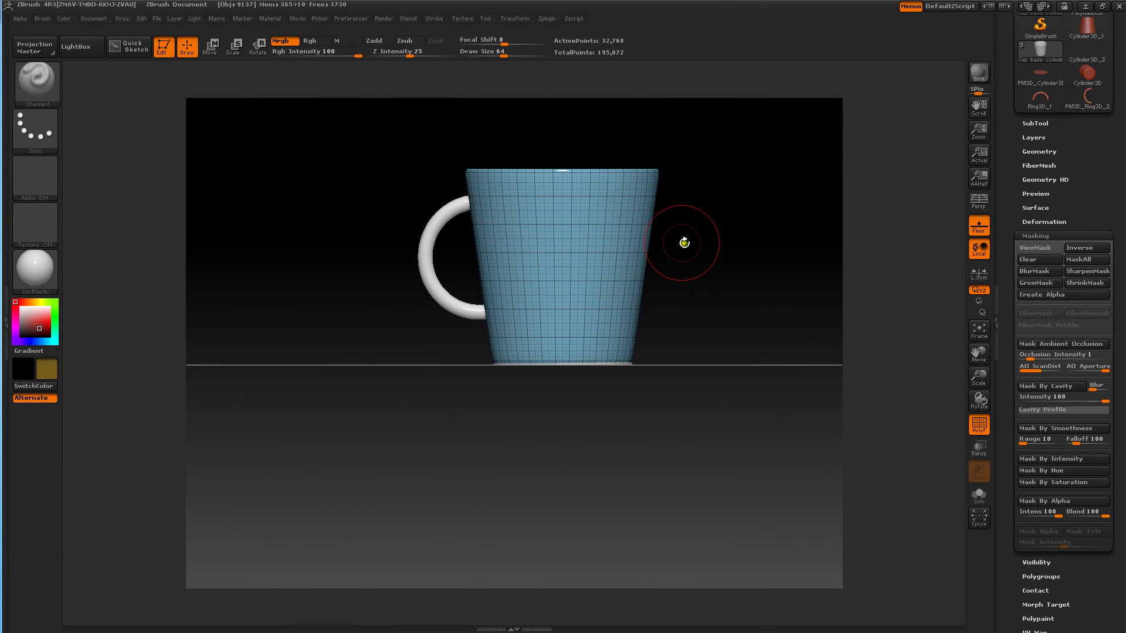
left_click(141, 18)
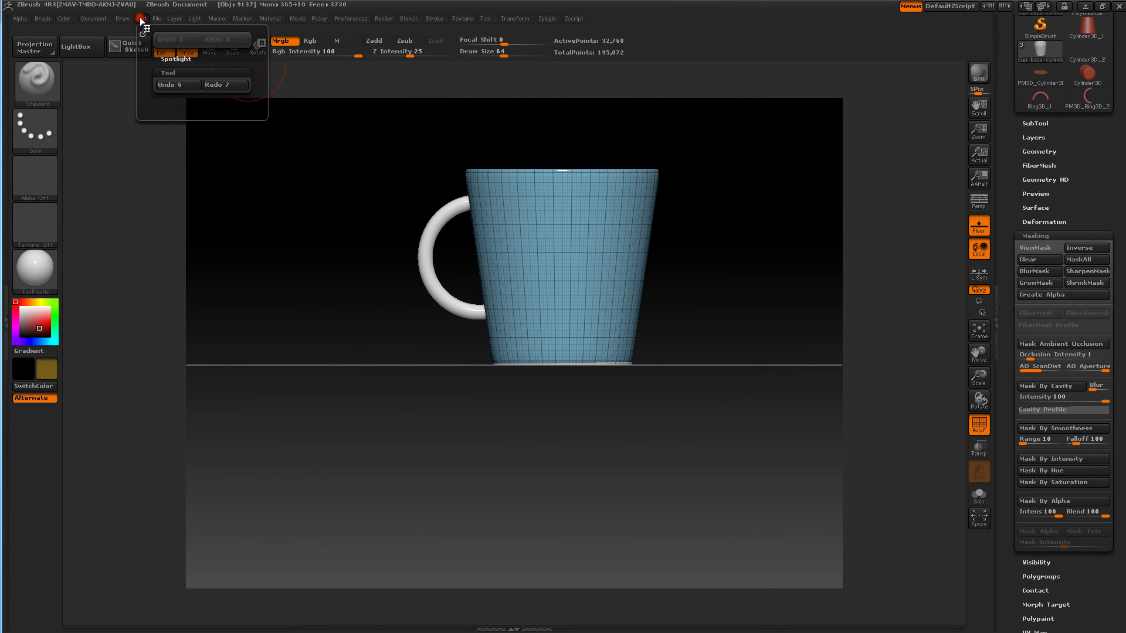
left_click(214, 85)
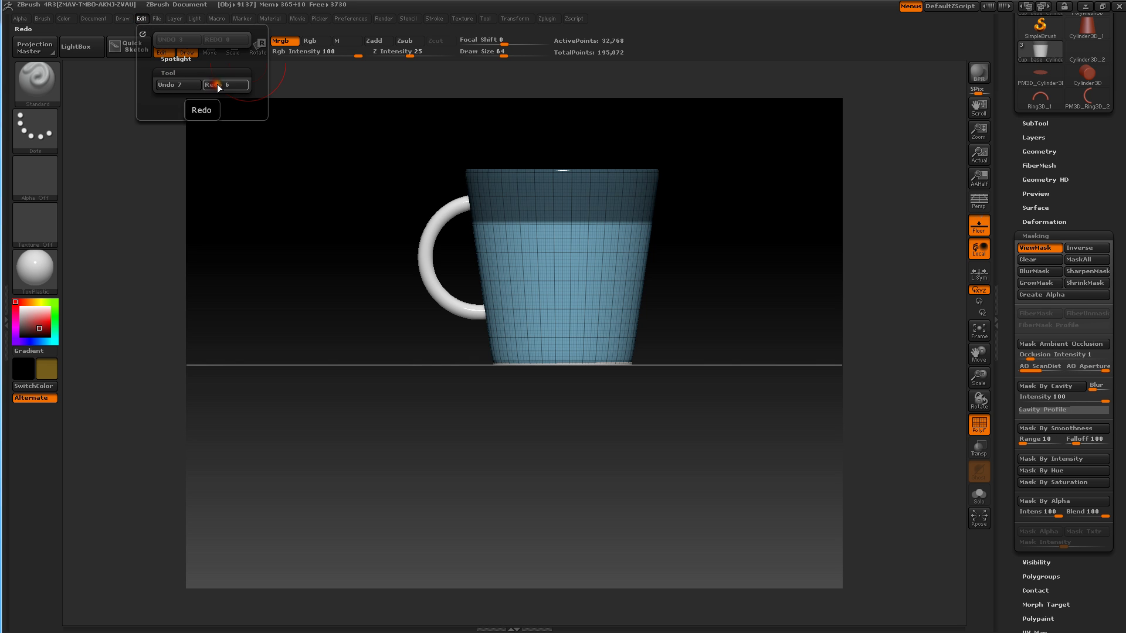
left_click(215, 85)
left_click(216, 85)
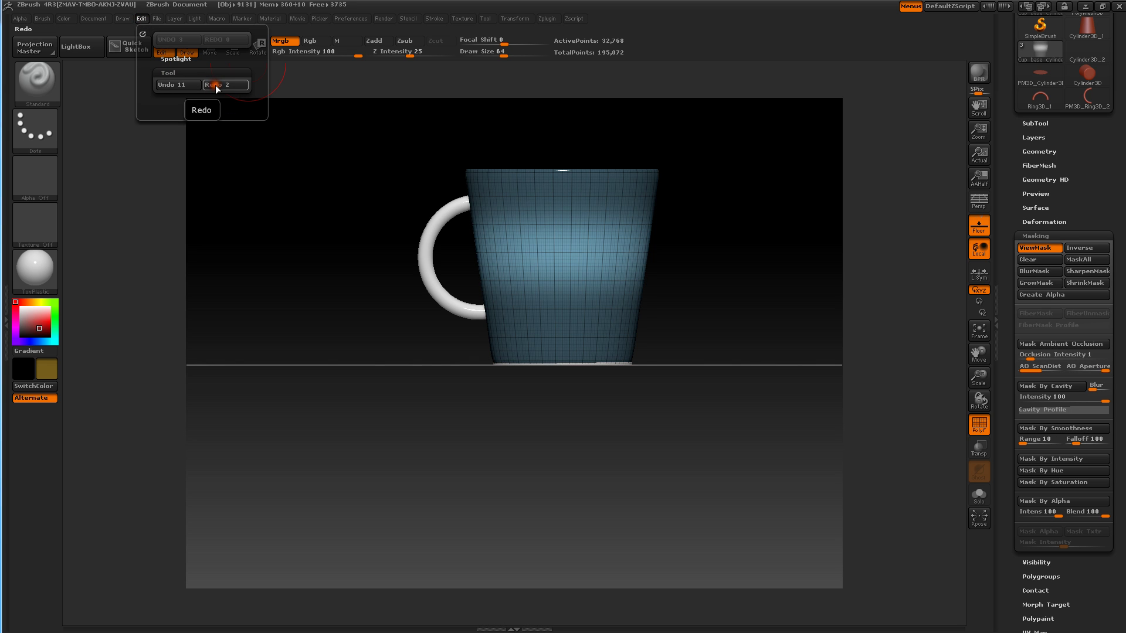
left_click(216, 85)
left_click(213, 85)
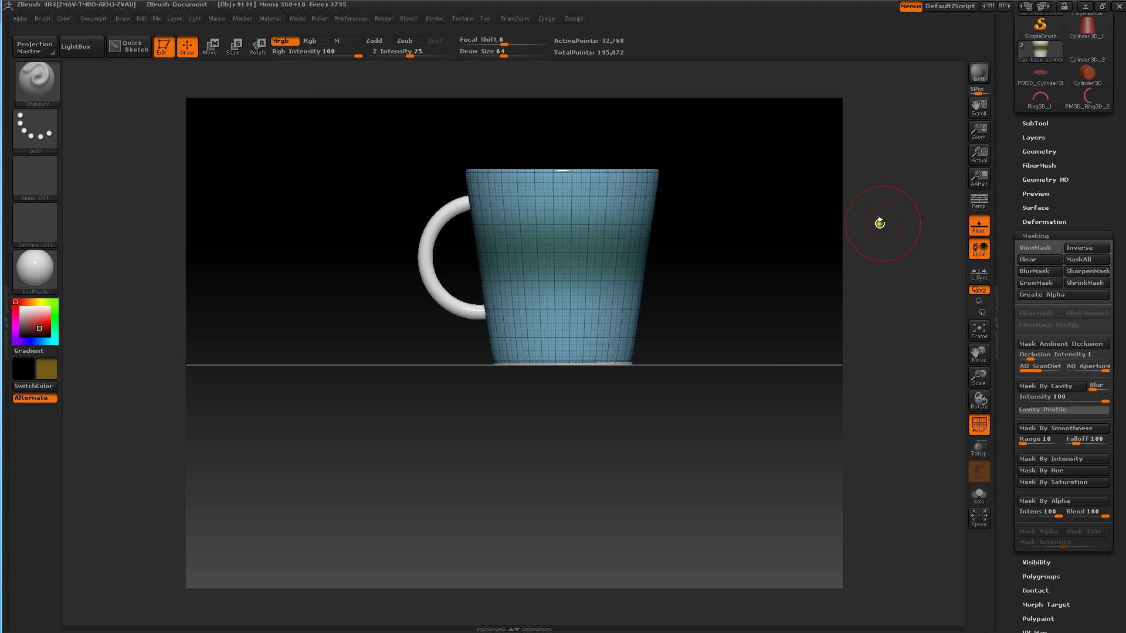
- Turn off the polyframe and floor grid displays, and frame the cup larger from slightly above
left_click(978, 425)
left_click_drag(758, 235, 734, 246)
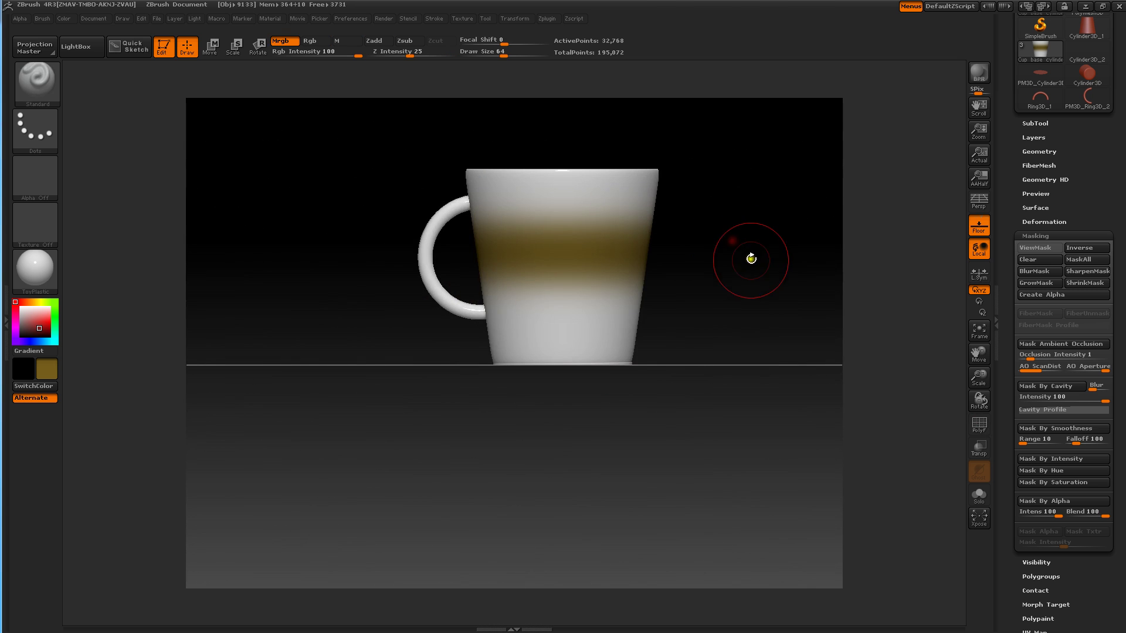
left_click_drag(786, 271, 762, 299)
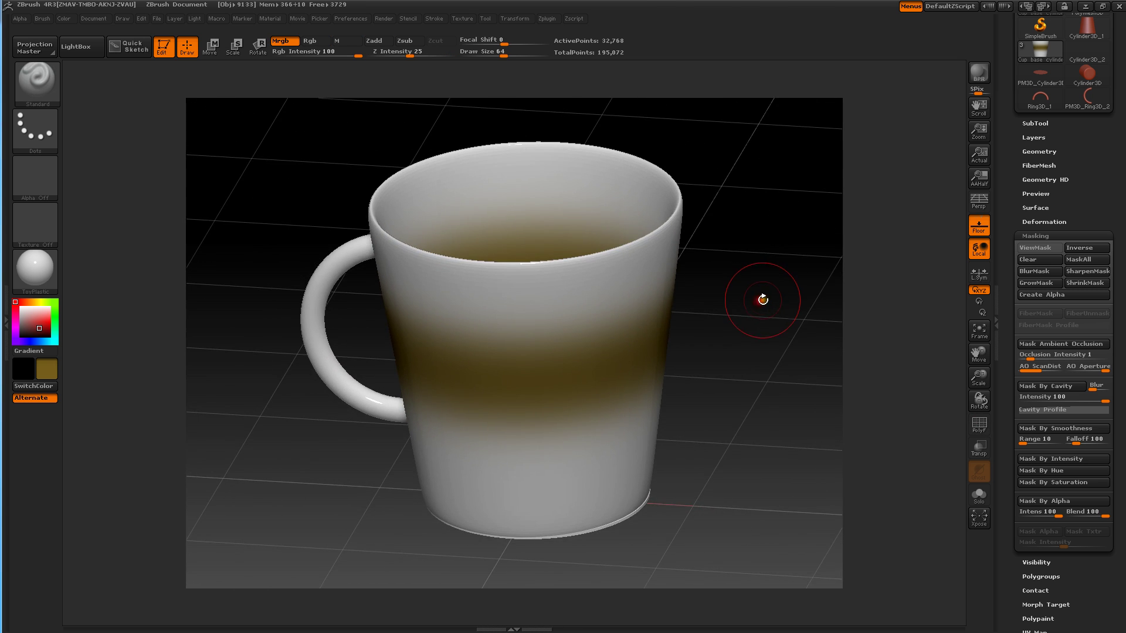
left_click(979, 226)
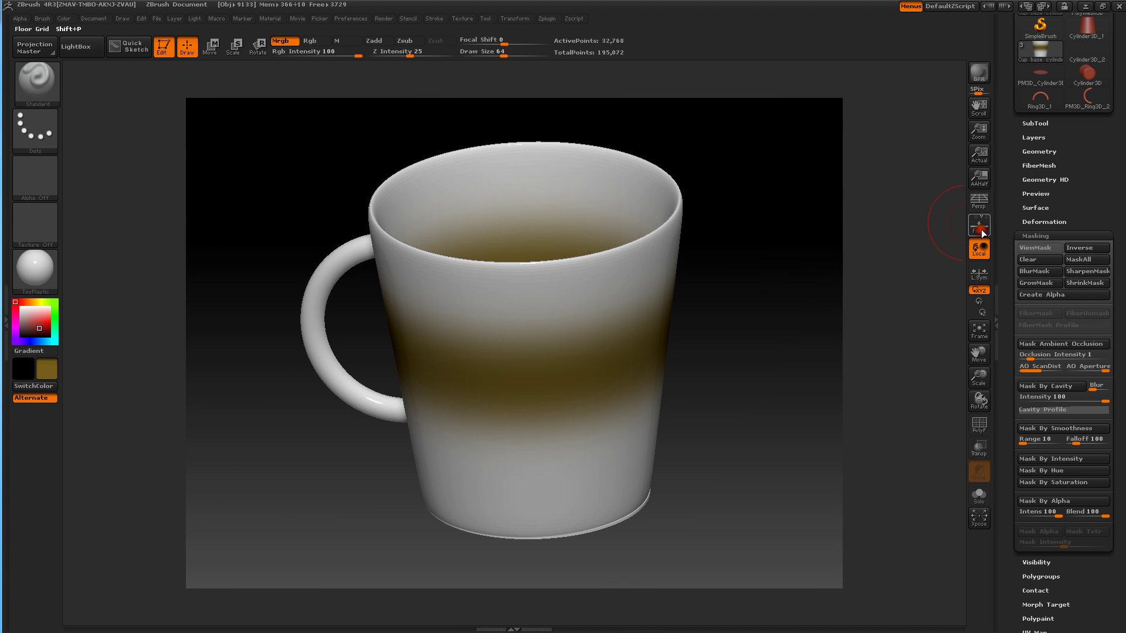
mouse_move(824, 226)
left_mouse_down()
mouse_move(819, 248)
mouse_move(821, 208)
mouse_move(819, 221)
left_mouse_up()
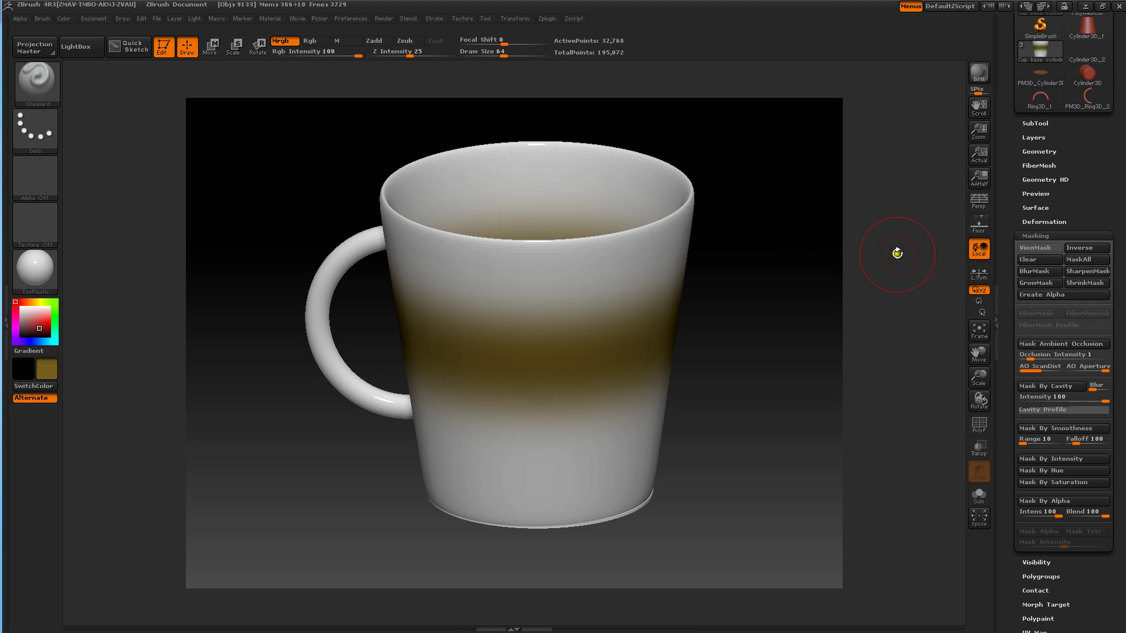
- Enable SoftZ and SoftRGB in the render properties, leaving Depth Cue off
left_click(380, 19)
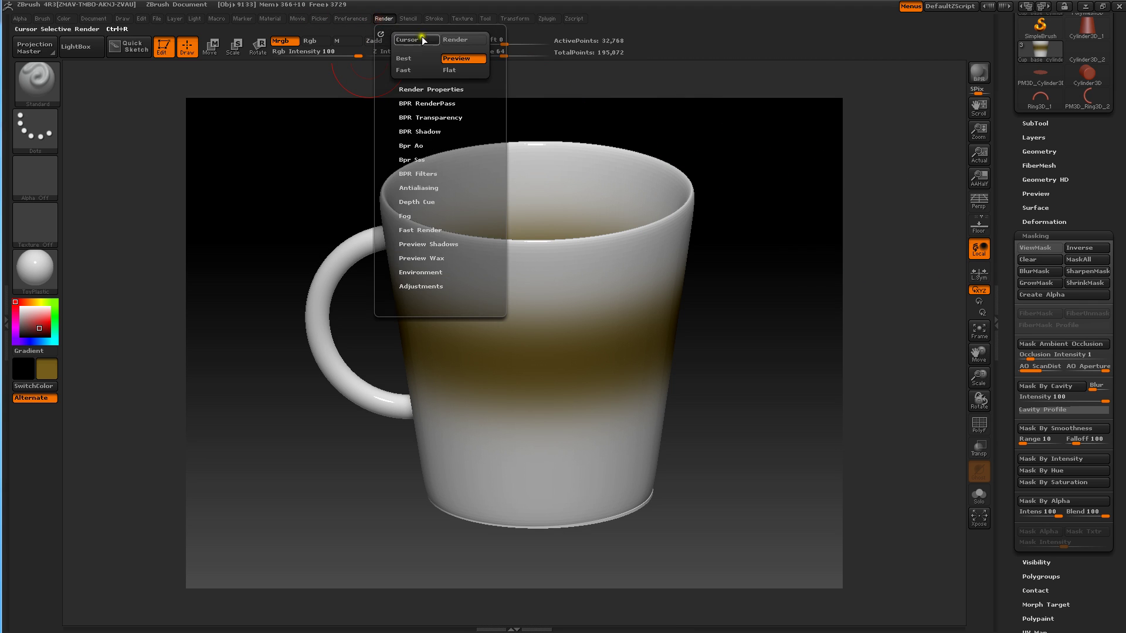
left_click(413, 89)
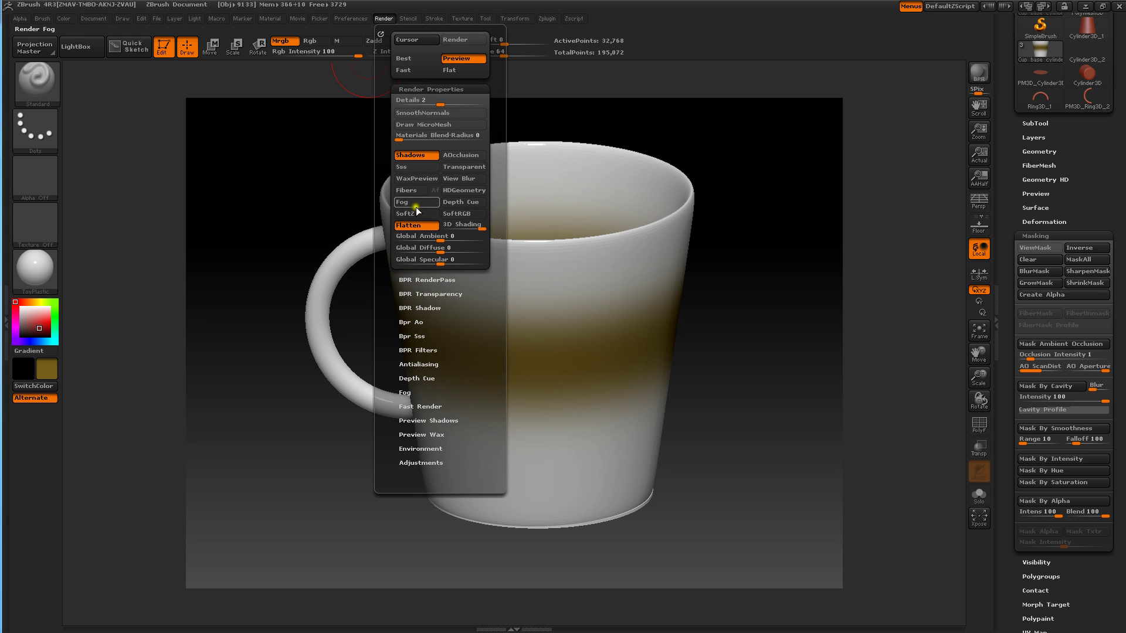
left_click(407, 215)
left_click(450, 215)
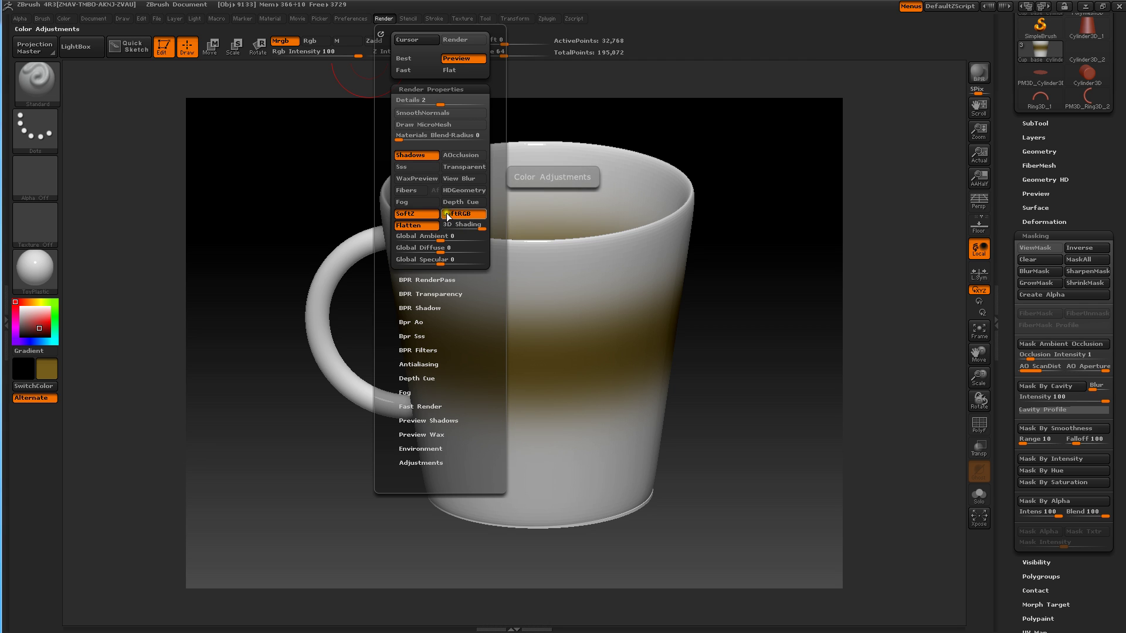
left_click(447, 202)
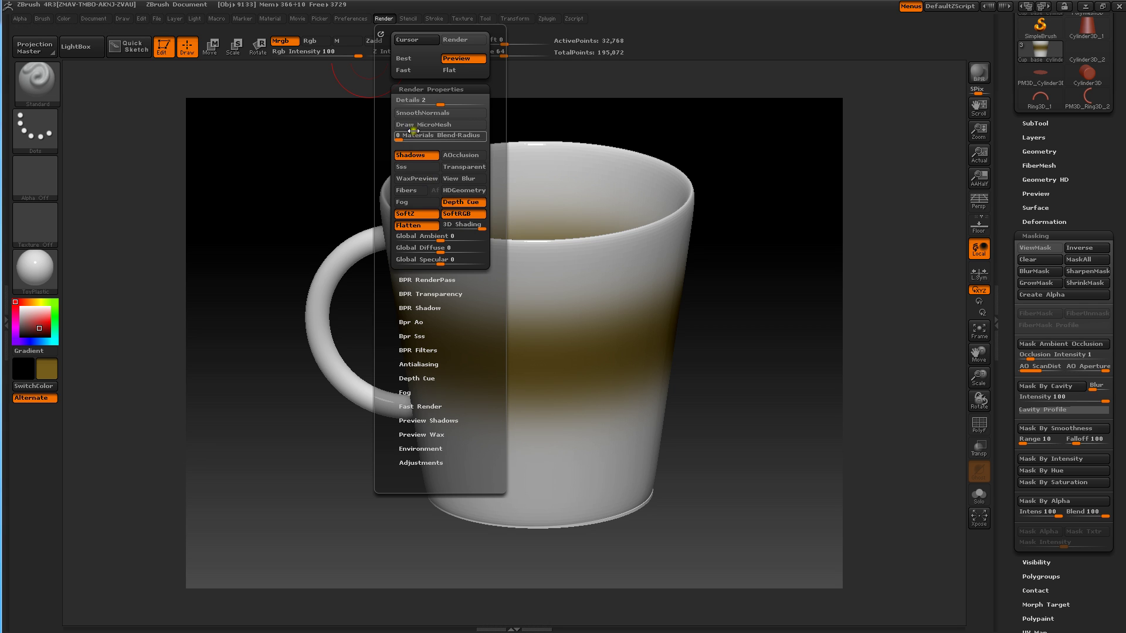
left_click(460, 201)
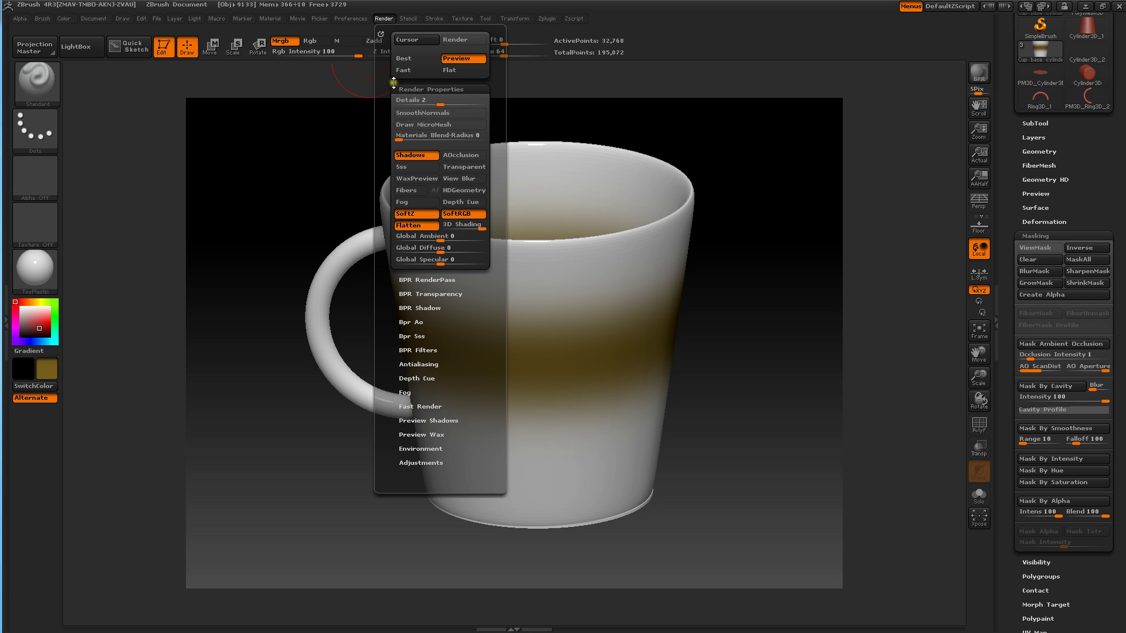
- Render the cup at Best quality and turn on the perspective view
left_click(399, 58)
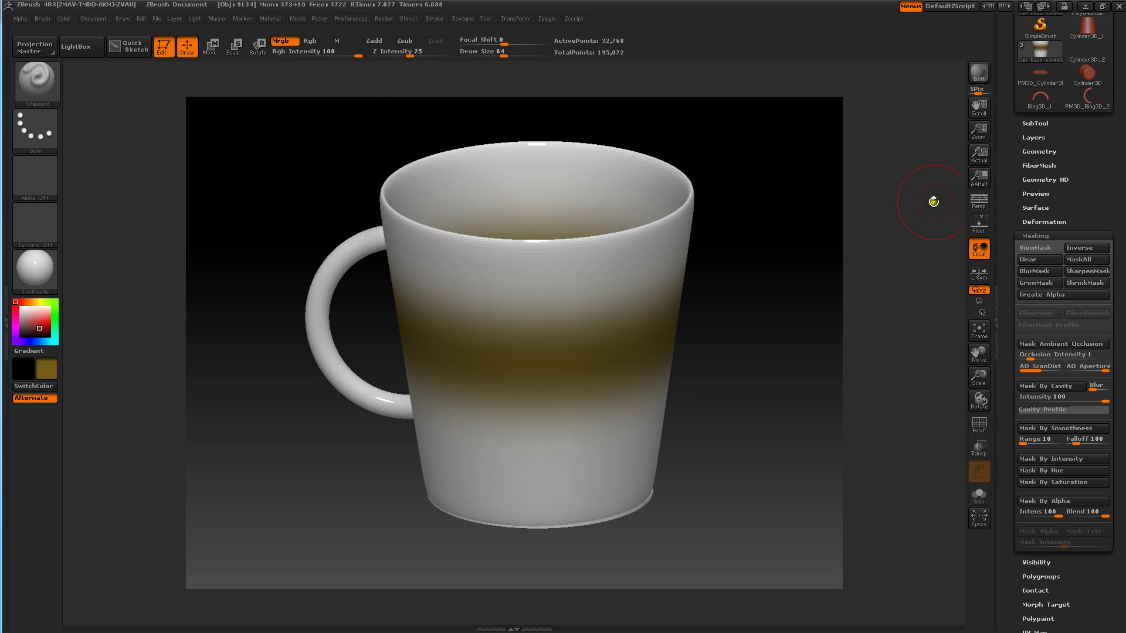
left_click(981, 205)
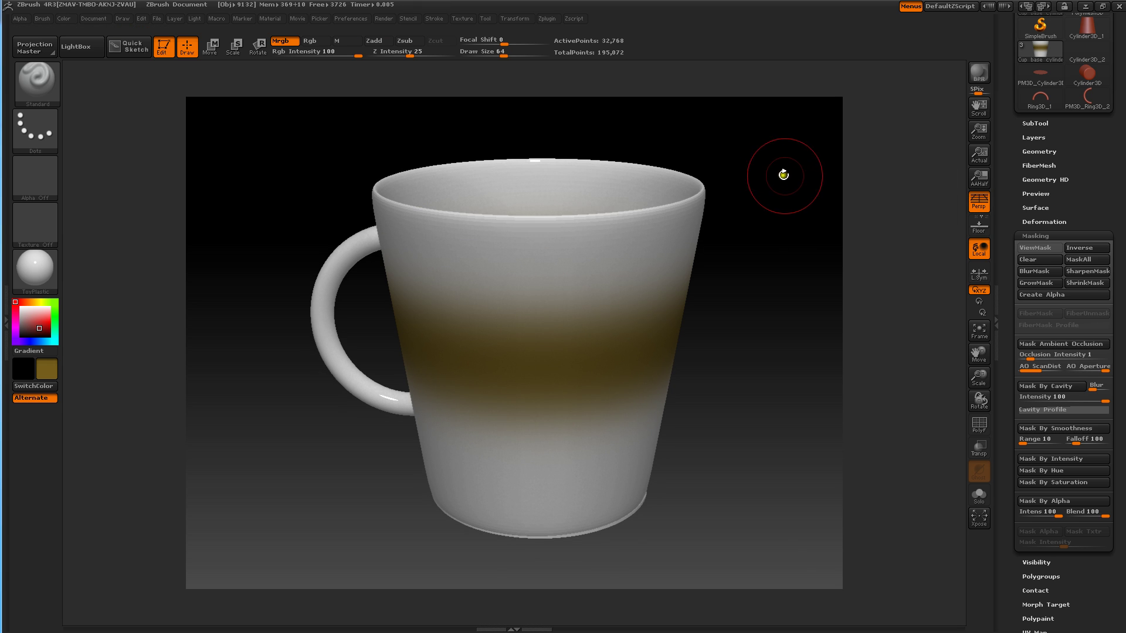
- Save the cup tool as "coffee cup 5" in the ZTools folder
left_click_drag(1003, 65, 1007, 173)
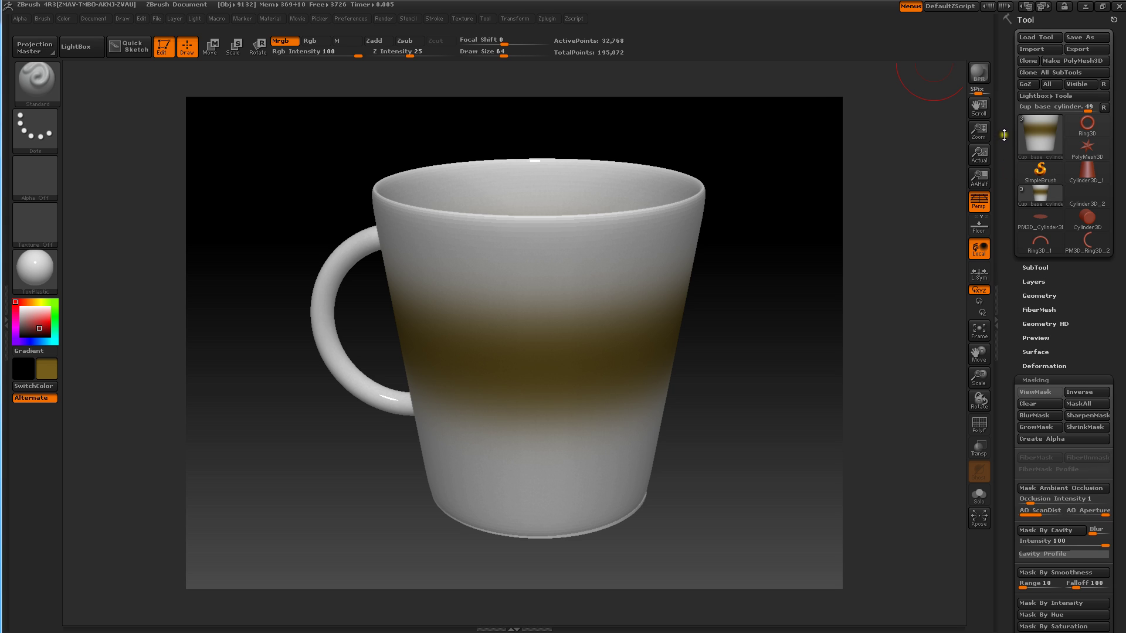
left_click(1073, 37)
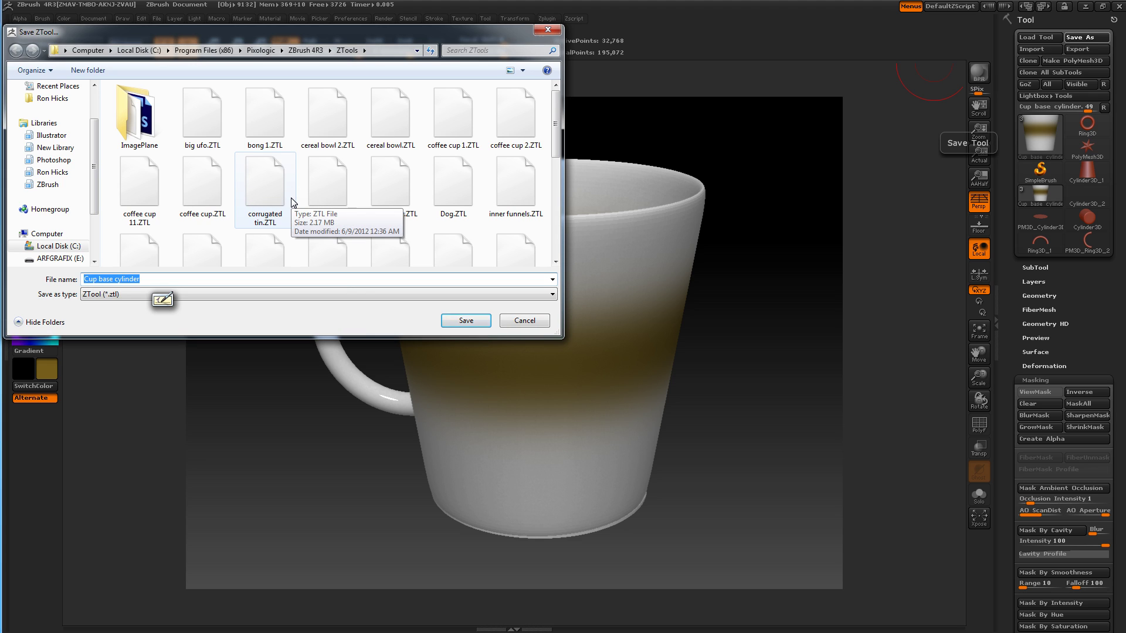
type("coffee cup 5")
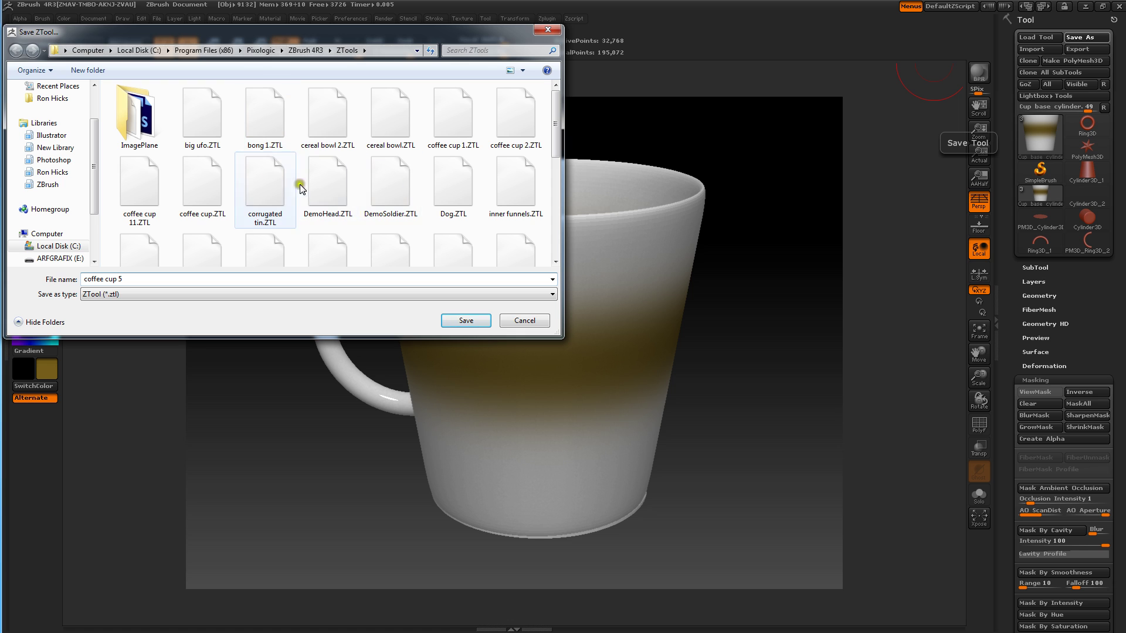
left_click(462, 324)
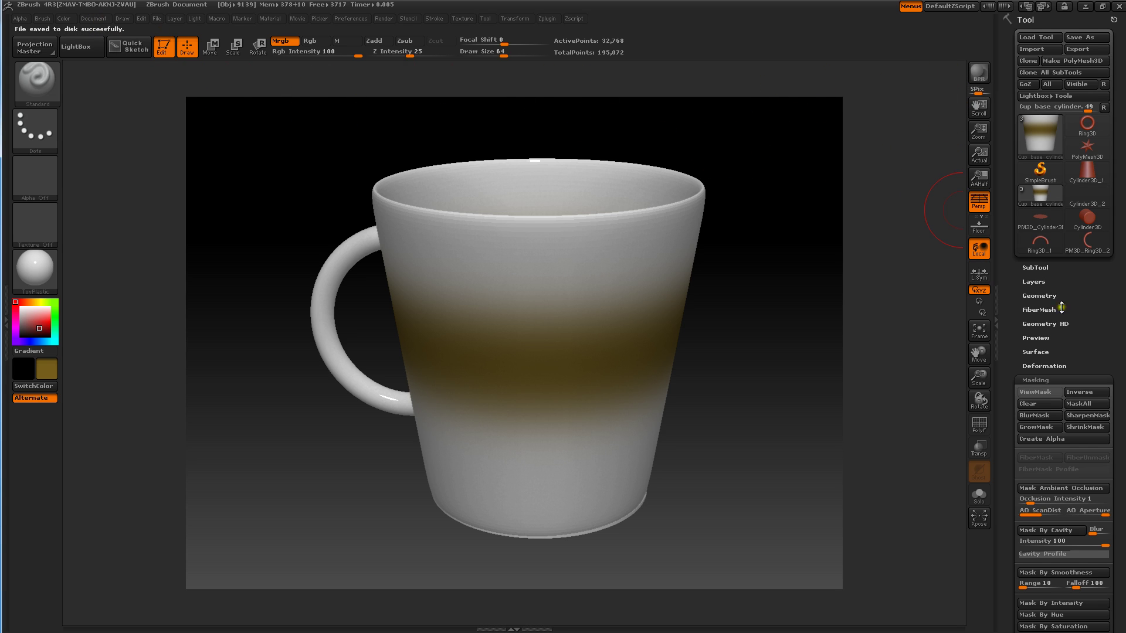
- Create a new document without saving the changes to the current one
left_click(86, 18)
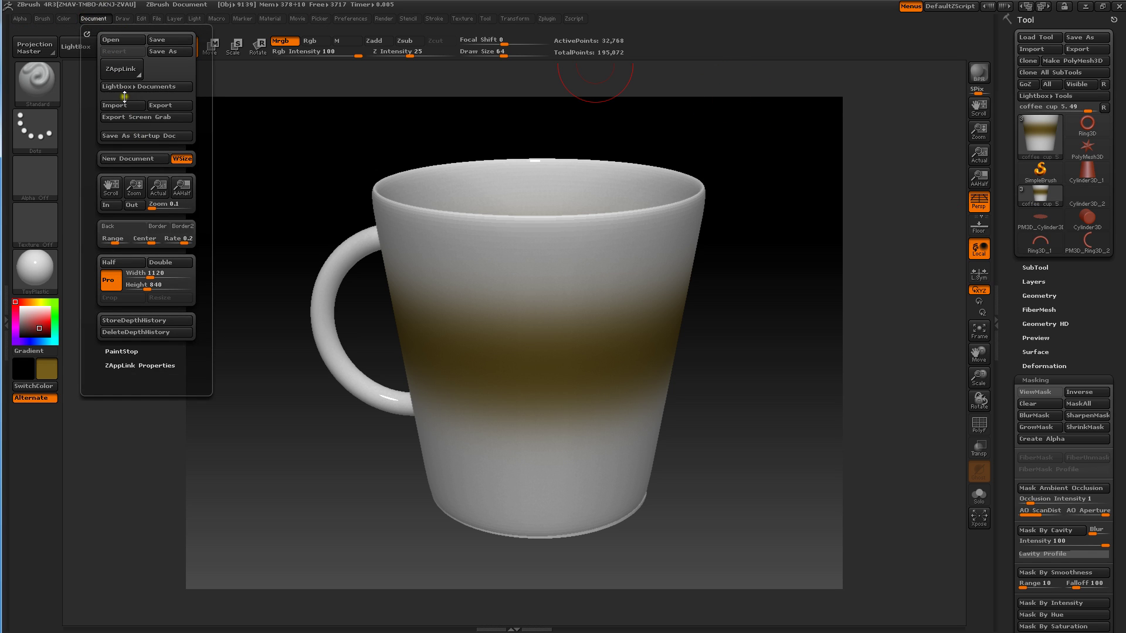
left_click(124, 159)
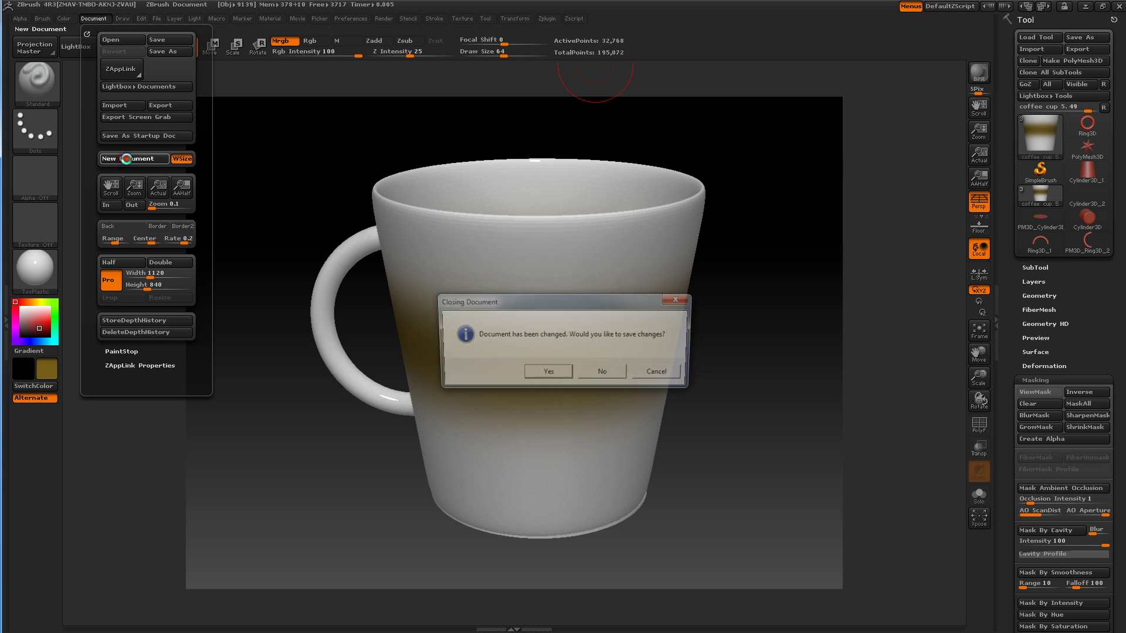
left_click(588, 379)
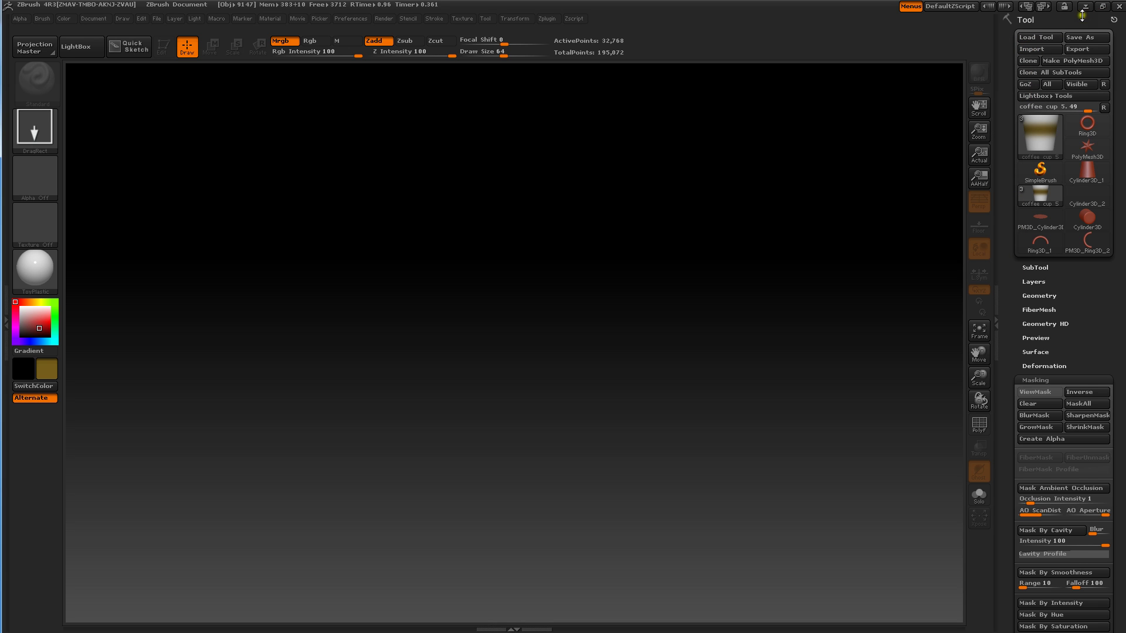
- Load the saved tool coffee cup 5.ZTL from the ZTools folder
left_click(1032, 39)
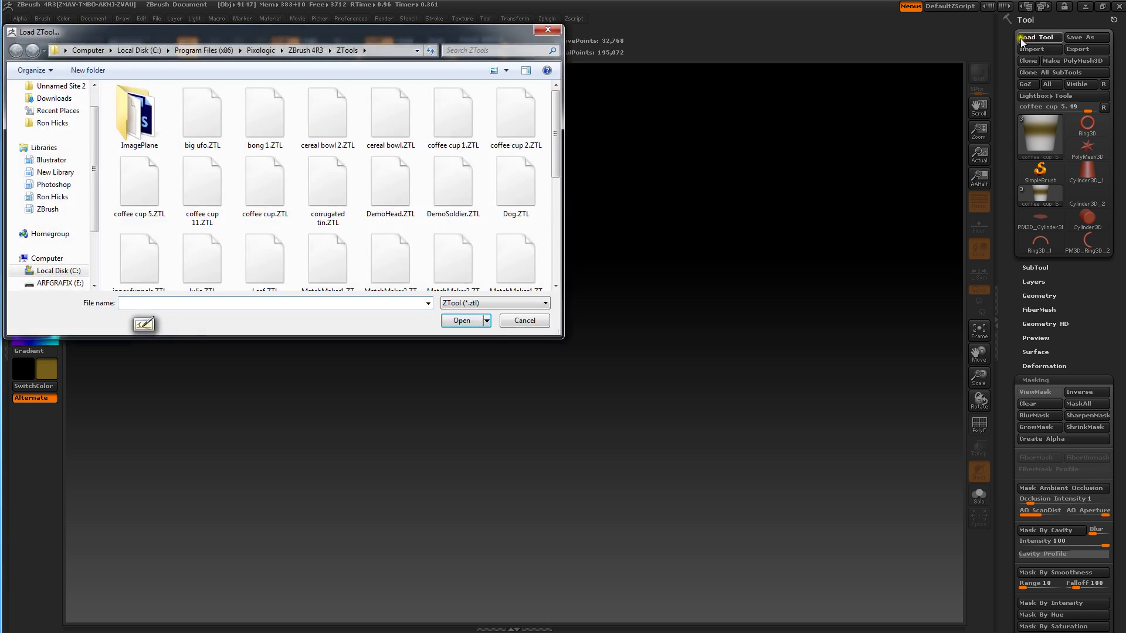
mouse_move(556, 156)
left_mouse_down()
mouse_move(573, 256)
mouse_move(558, 258)
mouse_move(566, 211)
mouse_move(544, 157)
left_mouse_up()
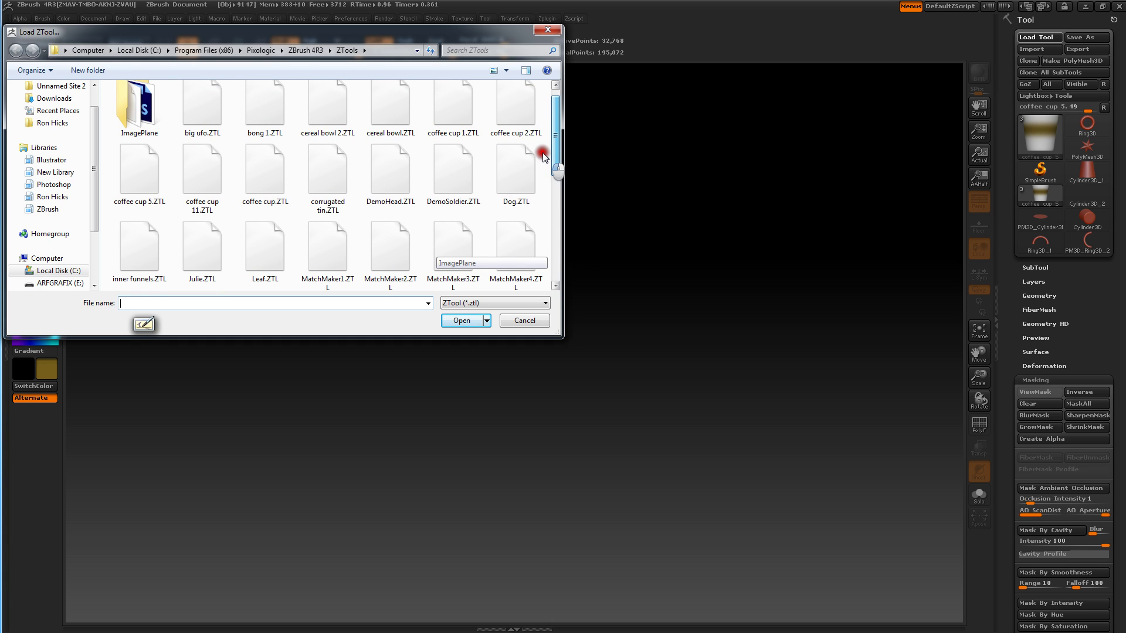
left_click(140, 165)
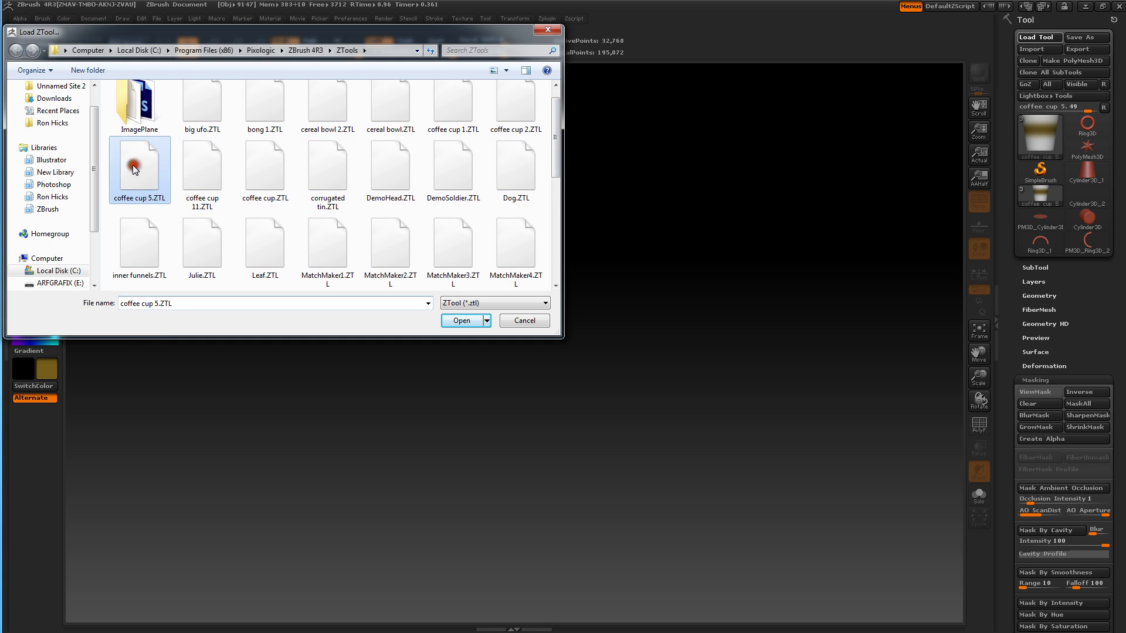
left_click(452, 321)
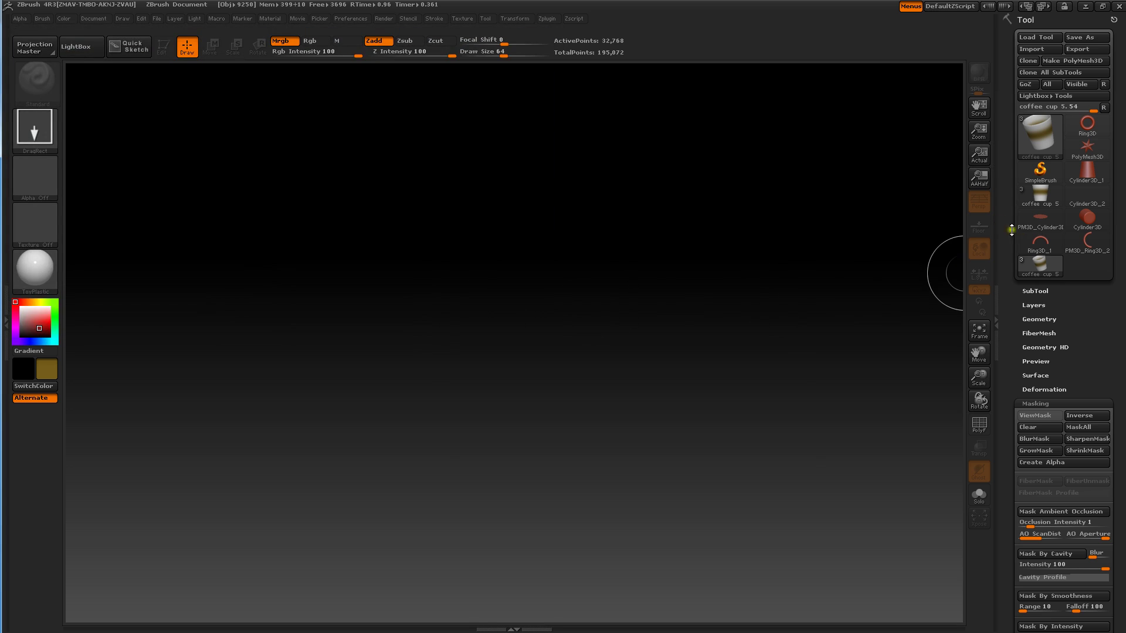
- Expand the subtool list of the loaded coffee cup and examine its parts and tool preview
mouse_move(1025, 265)
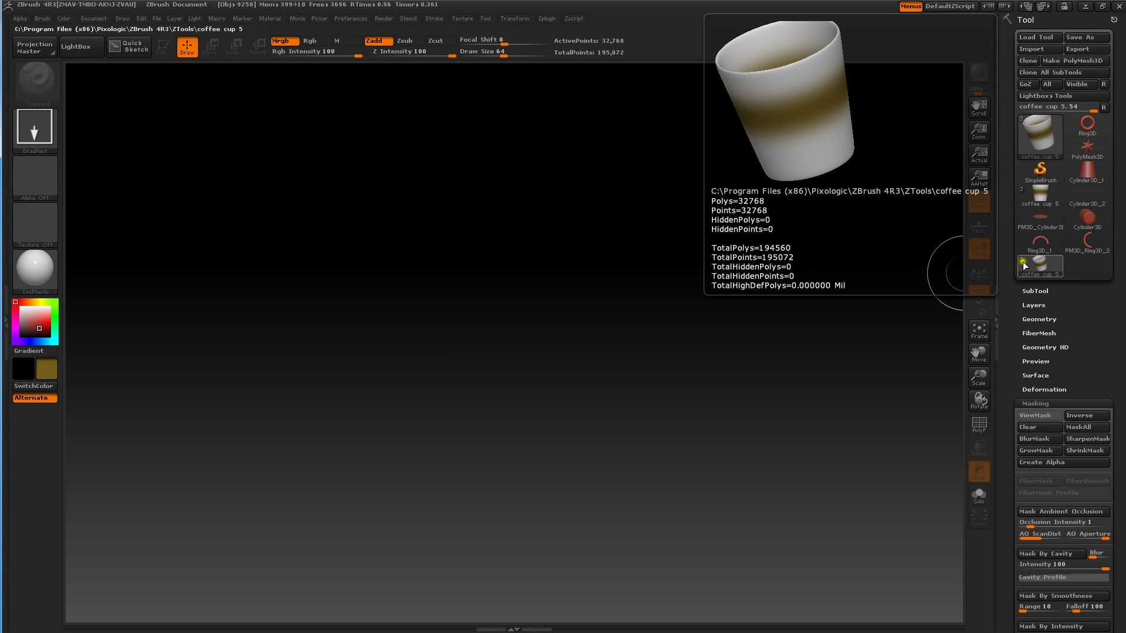
left_click(1027, 292)
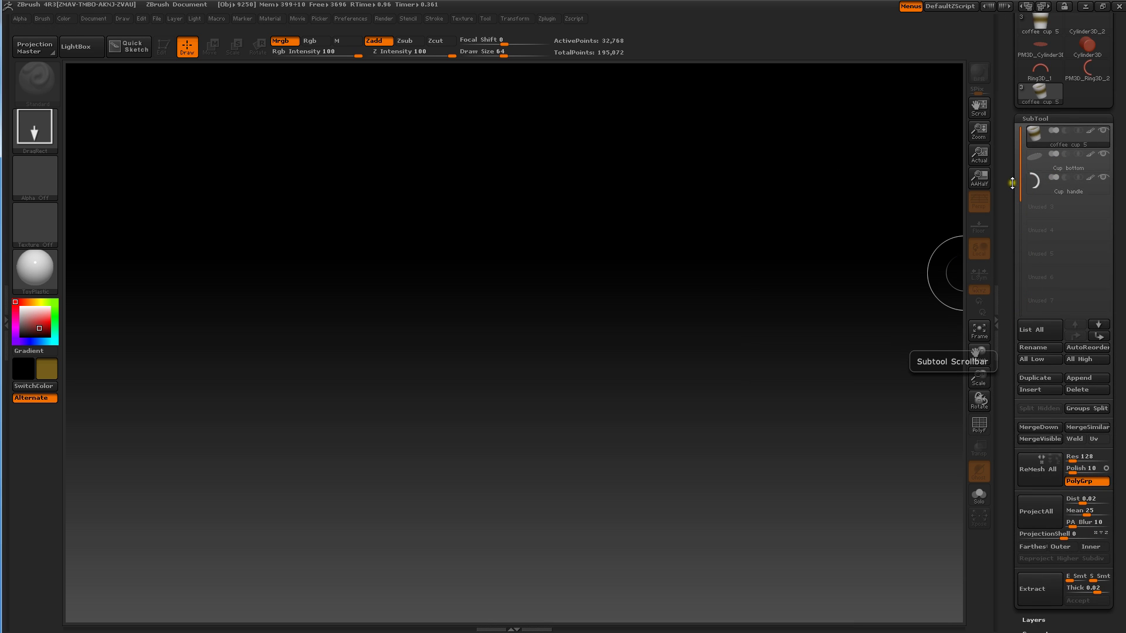
left_click_drag(1013, 179, 1006, 223)
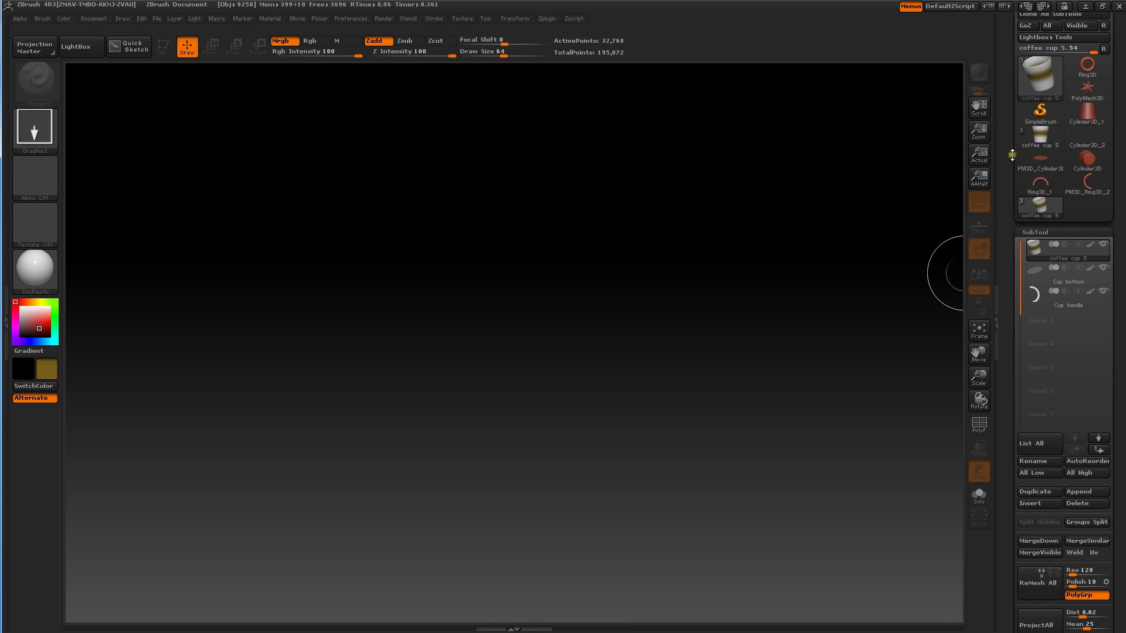
mouse_move(1008, 279)
left_mouse_down()
mouse_move(1008, 244)
mouse_move(1008, 286)
mouse_move(1008, 256)
left_mouse_up()
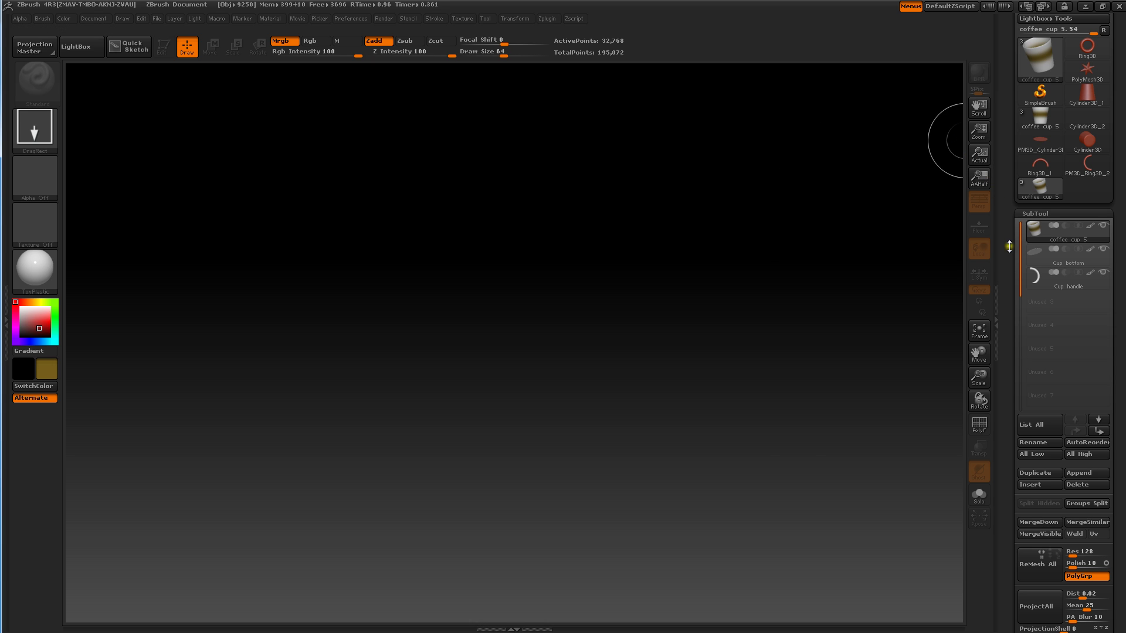
left_click_drag(1011, 301, 1015, 352)
left_click_drag(1007, 246, 1010, 322)
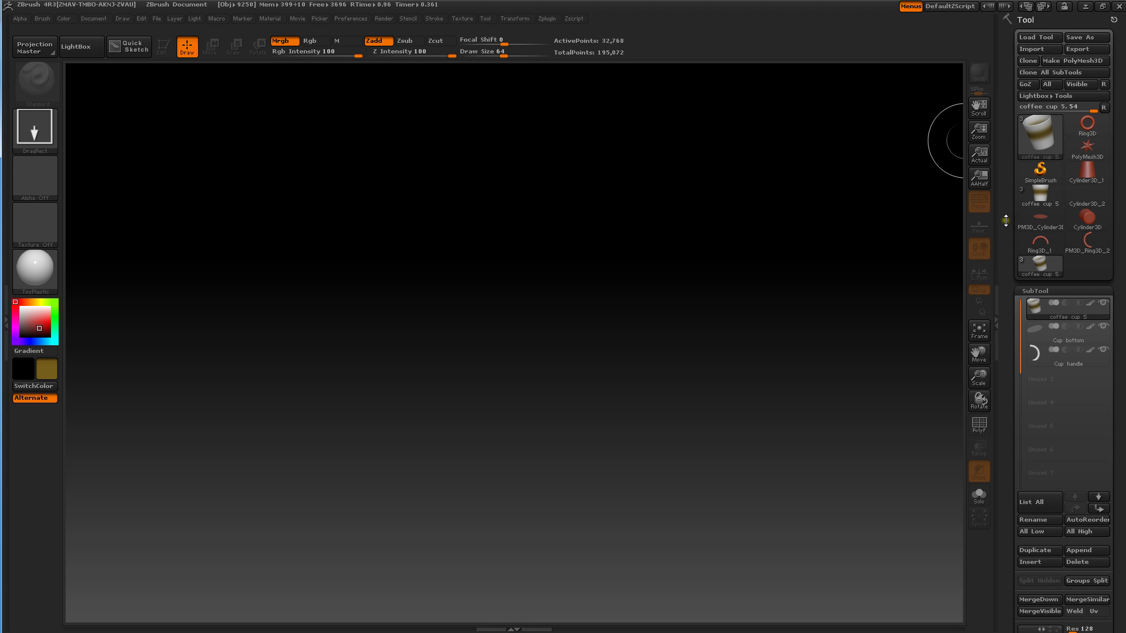
mouse_move(1046, 153)
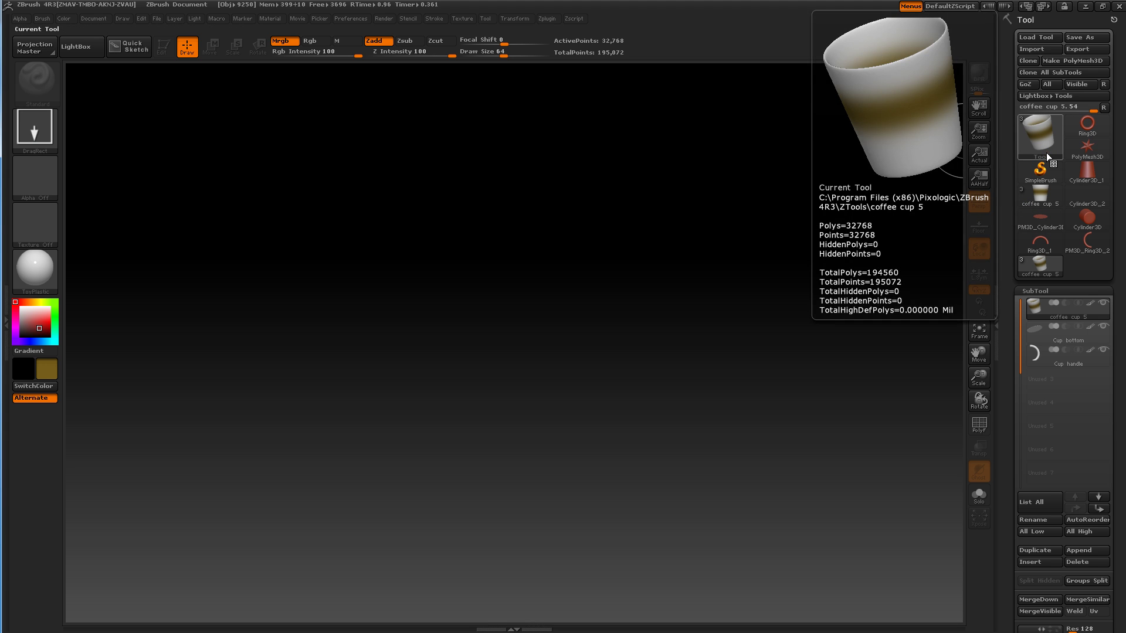